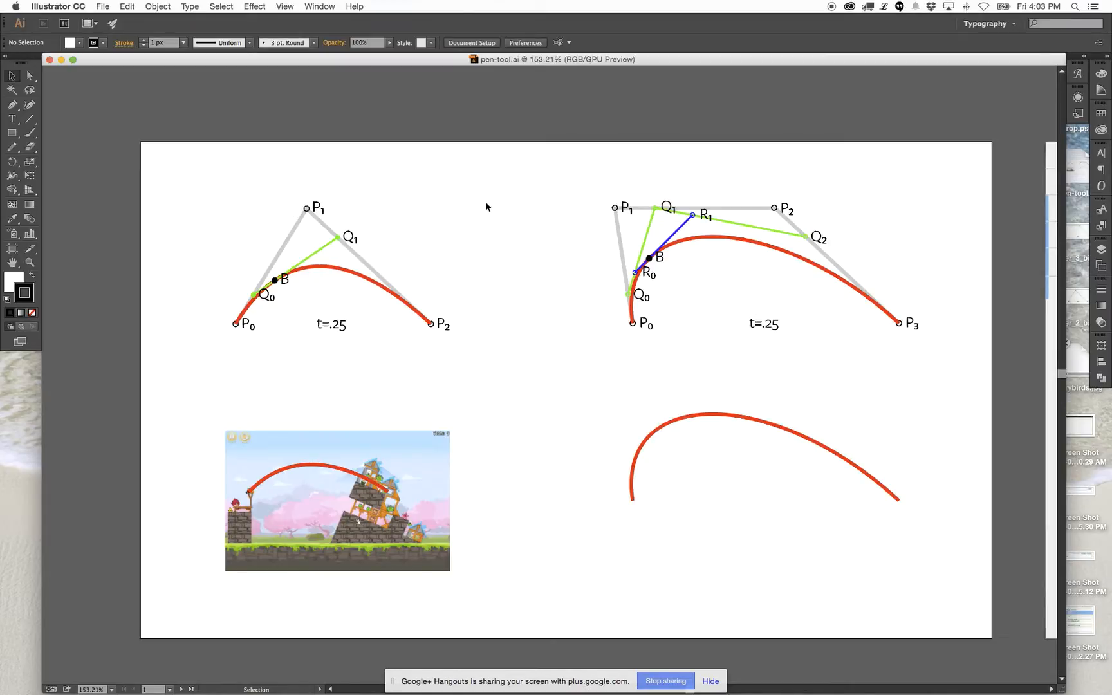
Switch to Chrome, examine the linear, quadratic and cubic Bézier animations, and return to pen-tool.ai in Illustrator.
key(ctrl+Up)
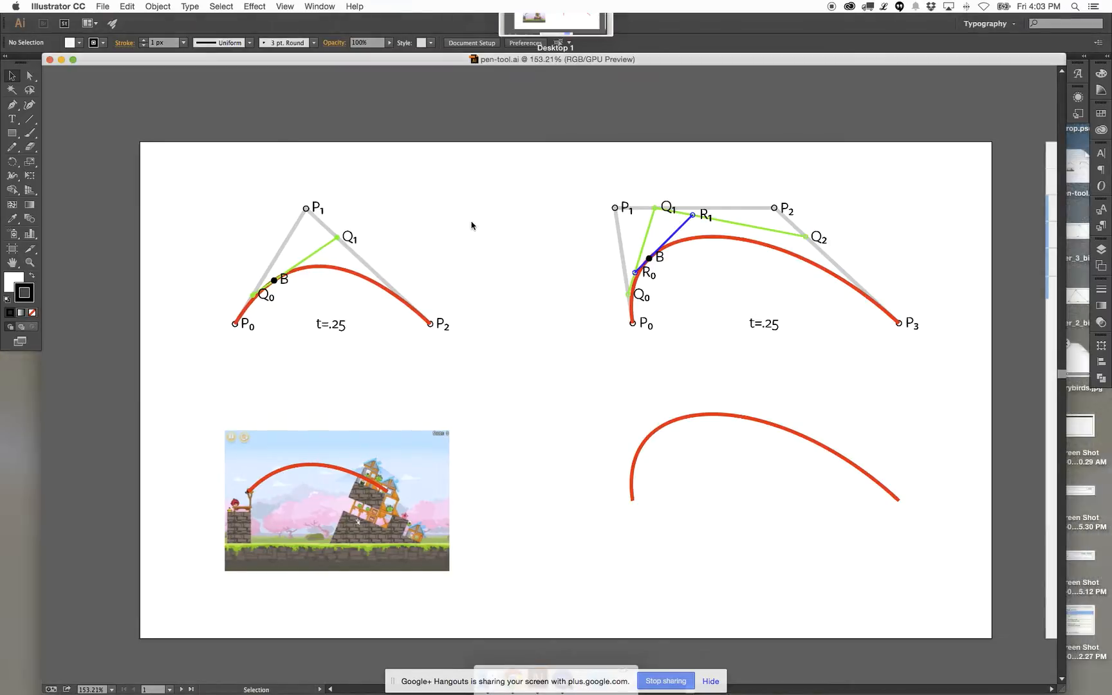
click(775, 358)
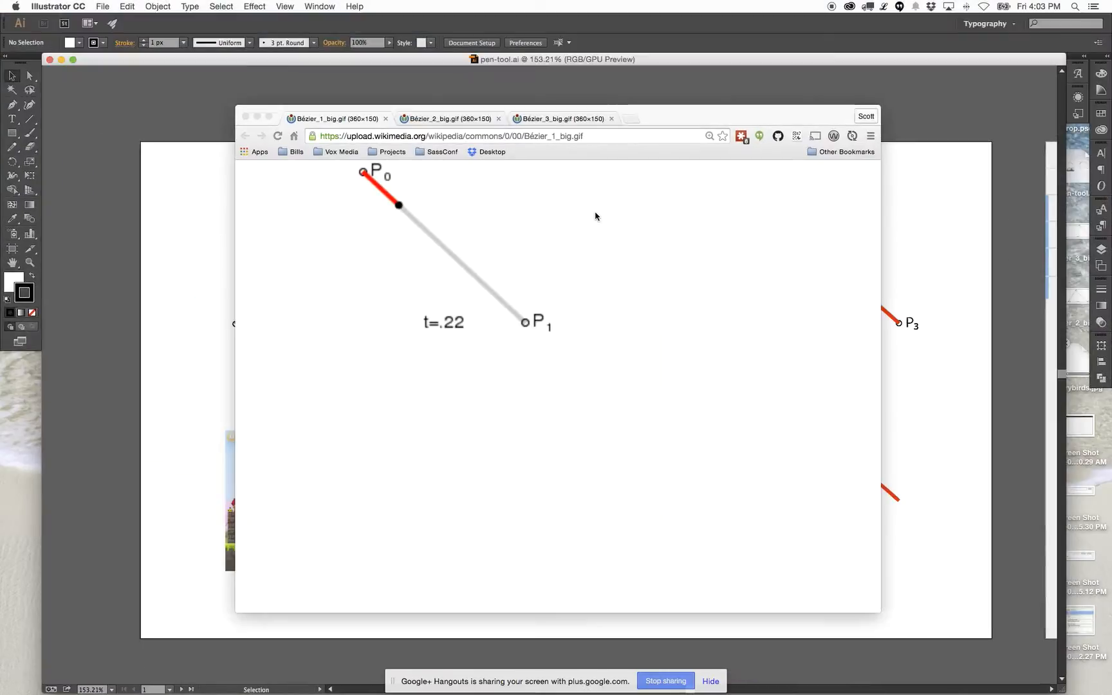
drag(677, 129, 627, 127)
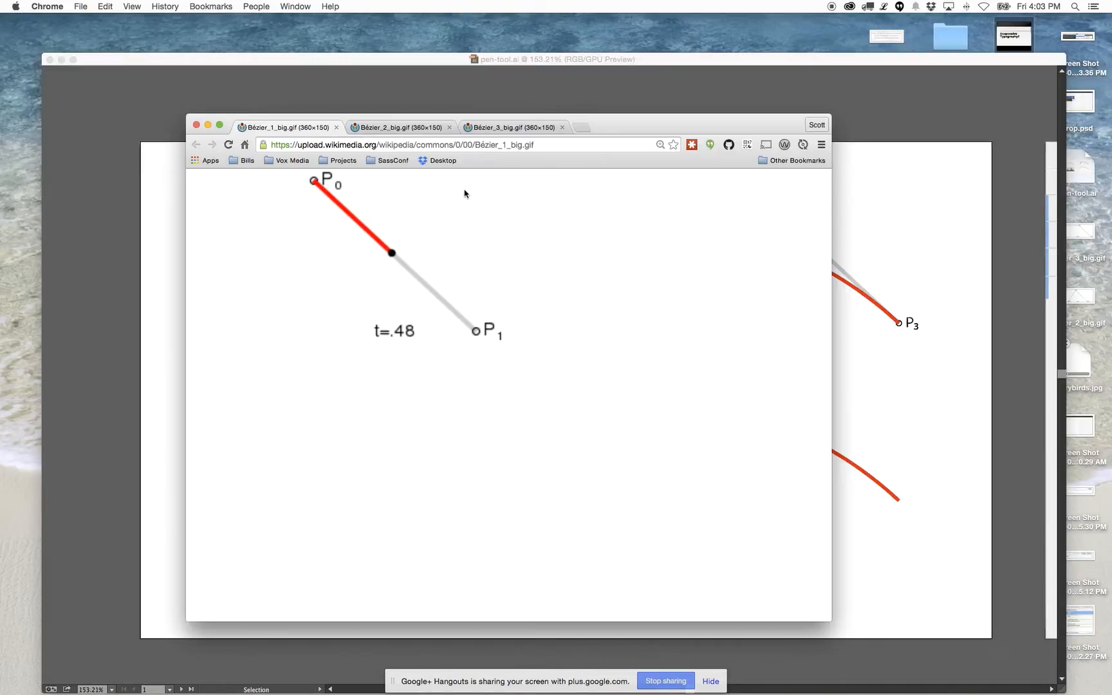
click(419, 132)
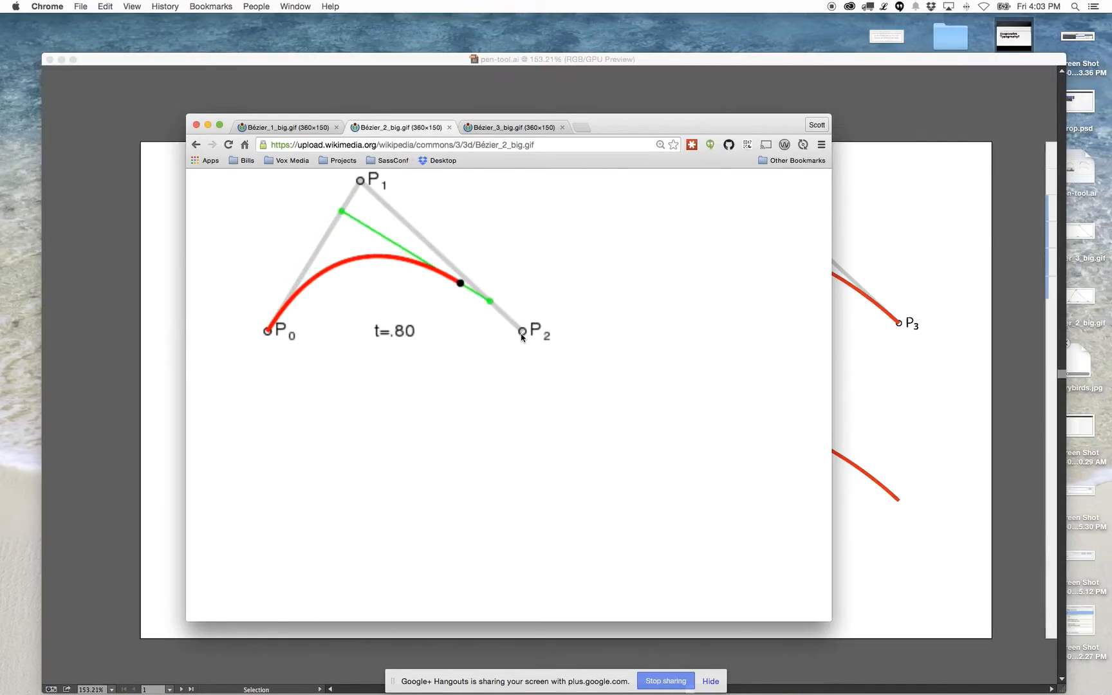
click(318, 130)
click(417, 126)
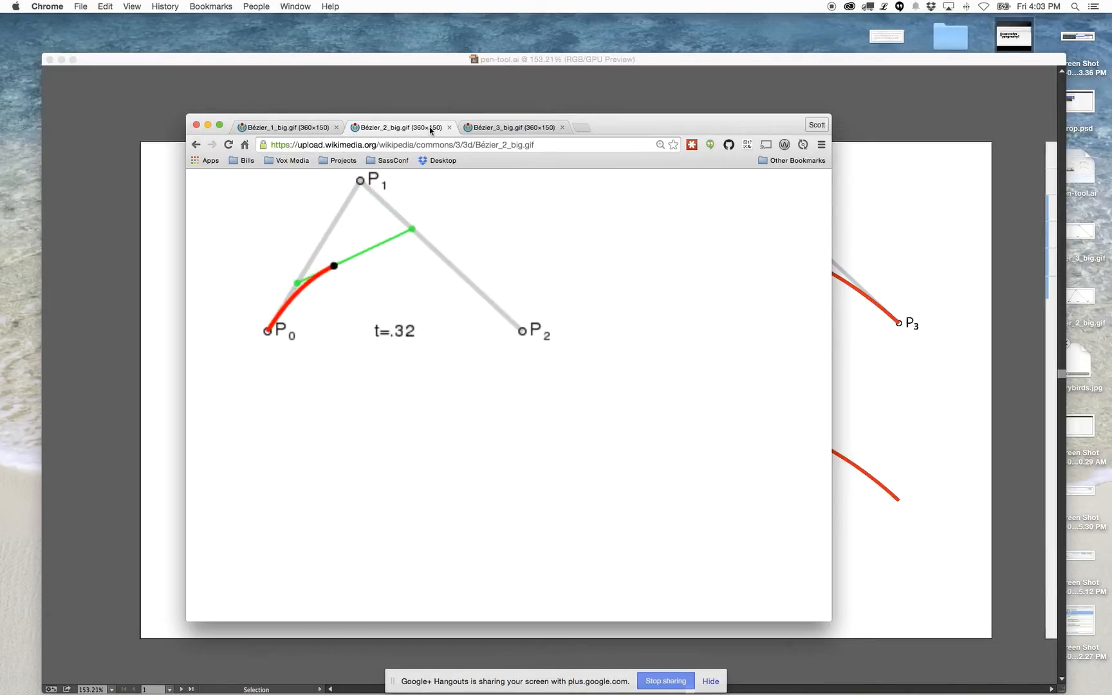
click(517, 129)
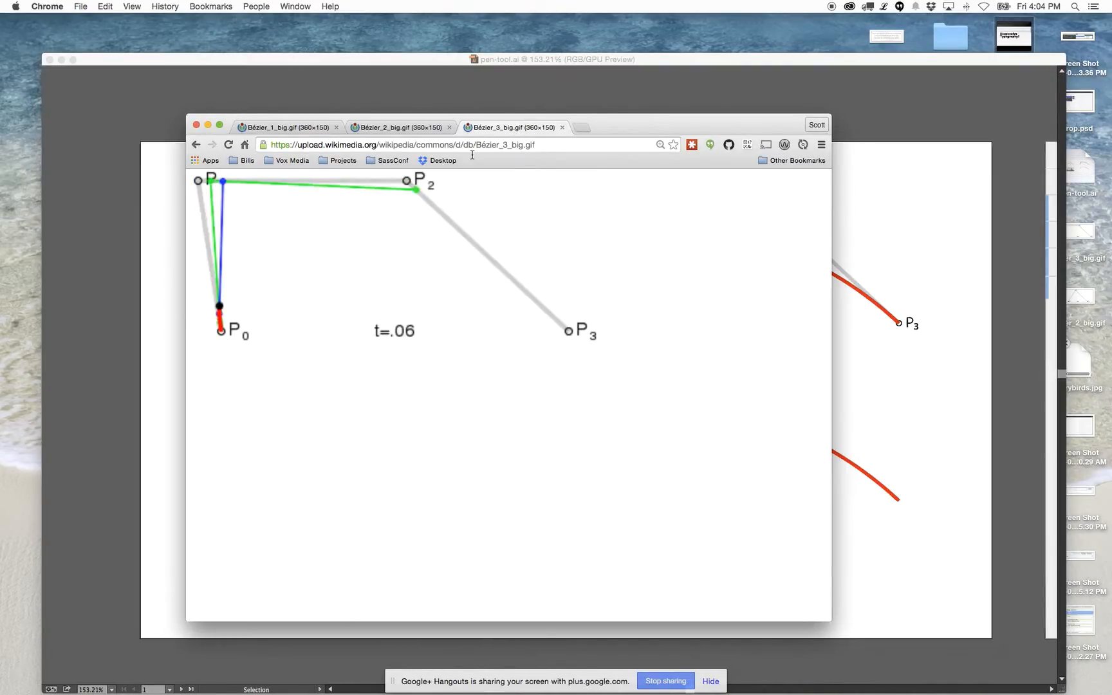
click(873, 214)
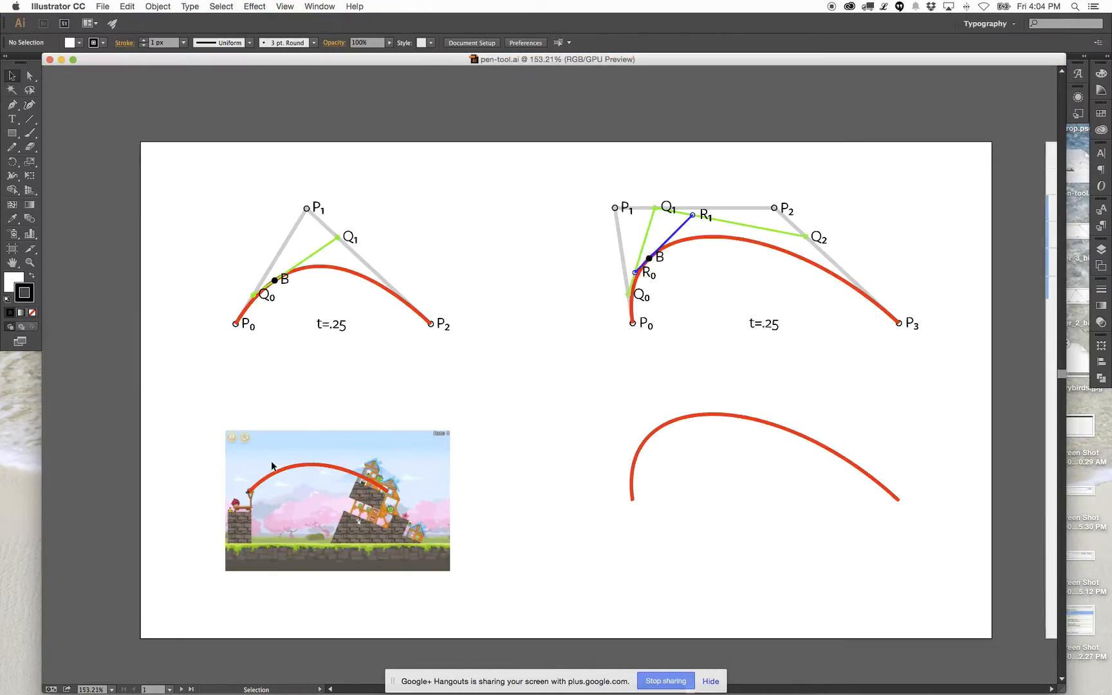
Reshape the red trajectory over the game image by adjusting its start anchor's direction handle, leaving the arc slightly higher than the original.
click(294, 467)
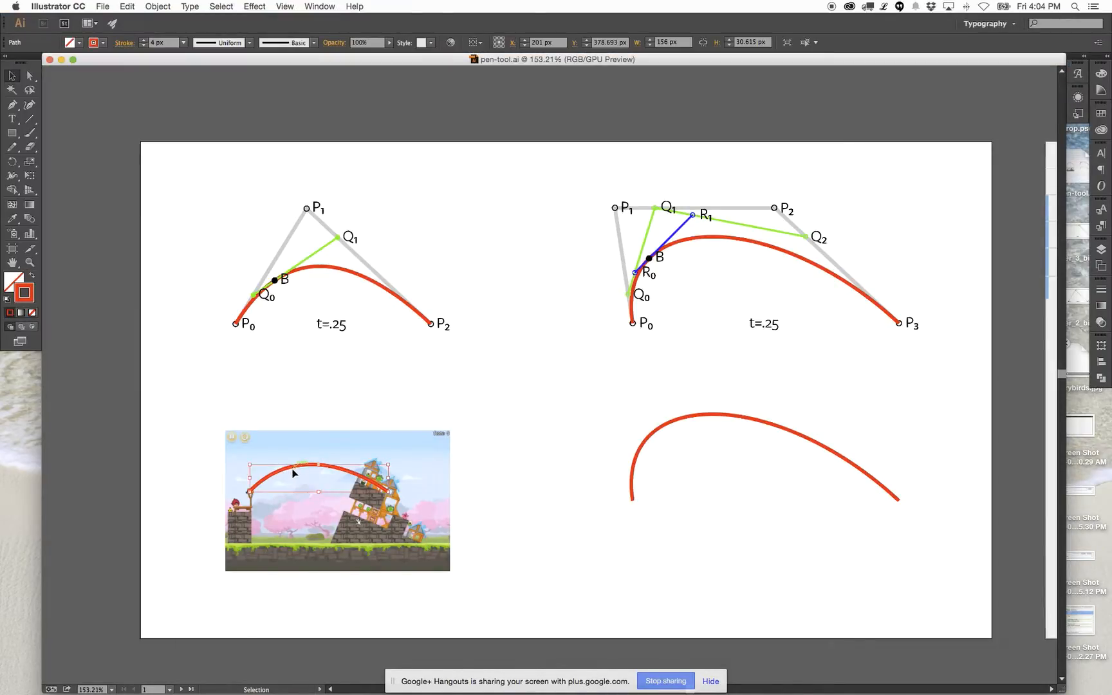
key(a)
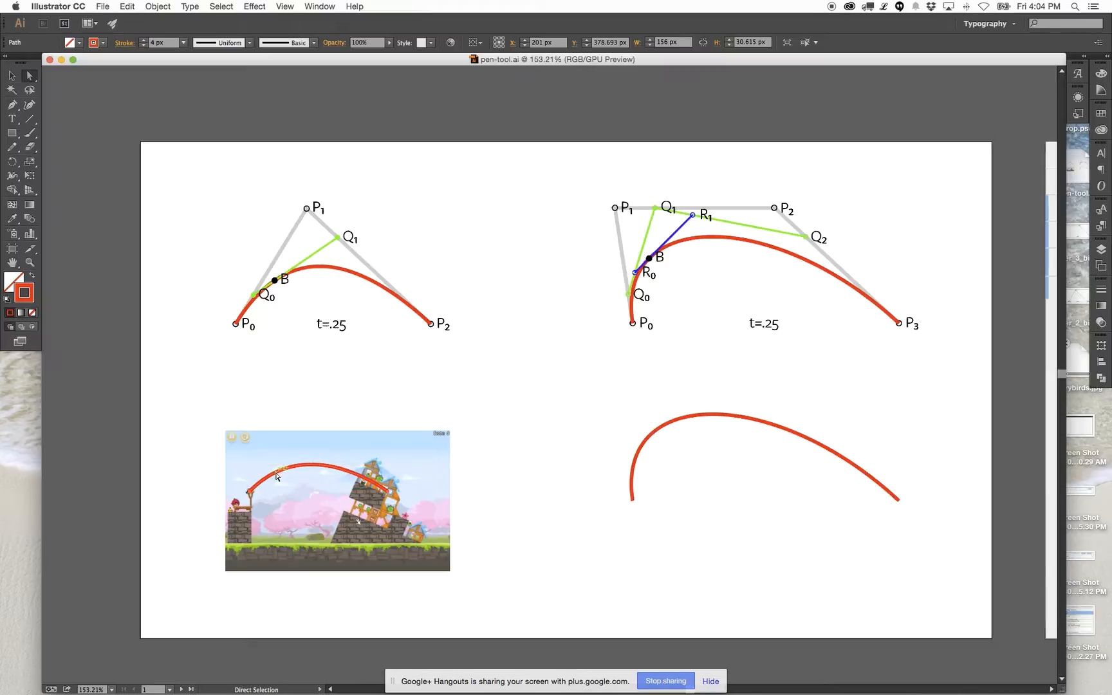
click(250, 491)
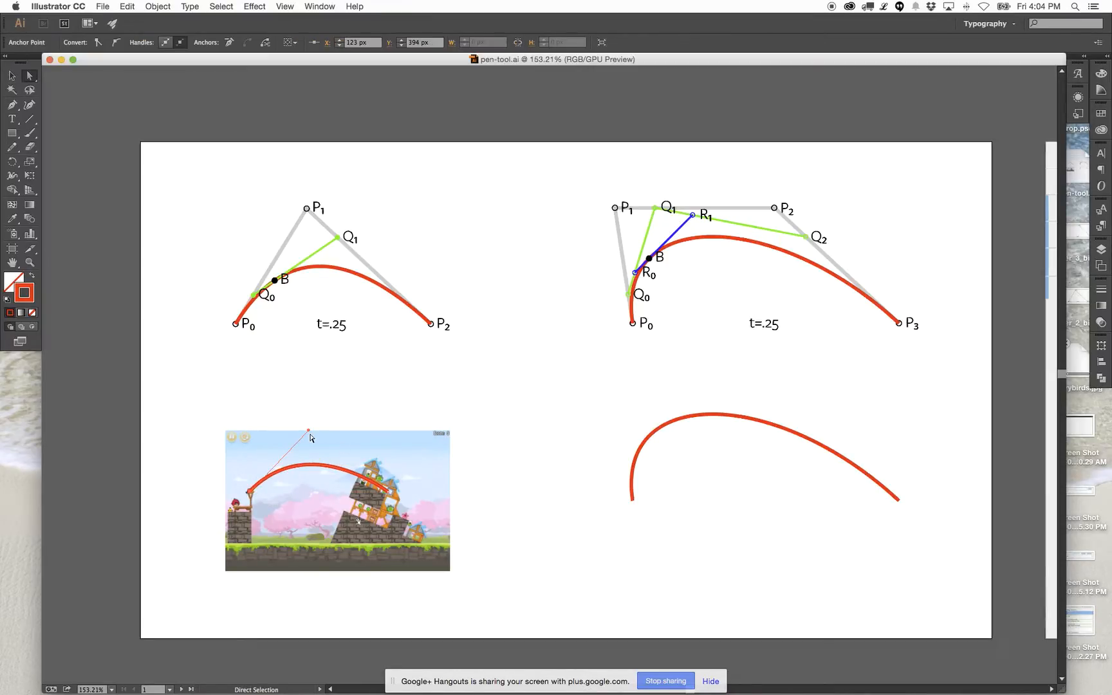
click(318, 431)
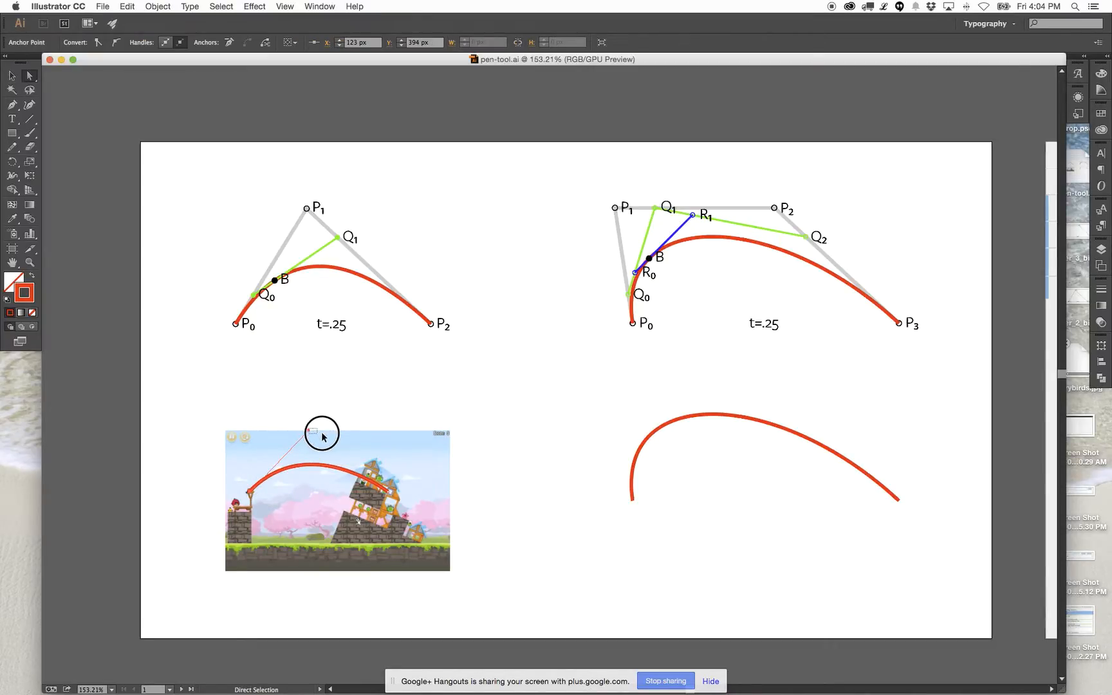
click(271, 477)
drag(309, 434, 330, 403)
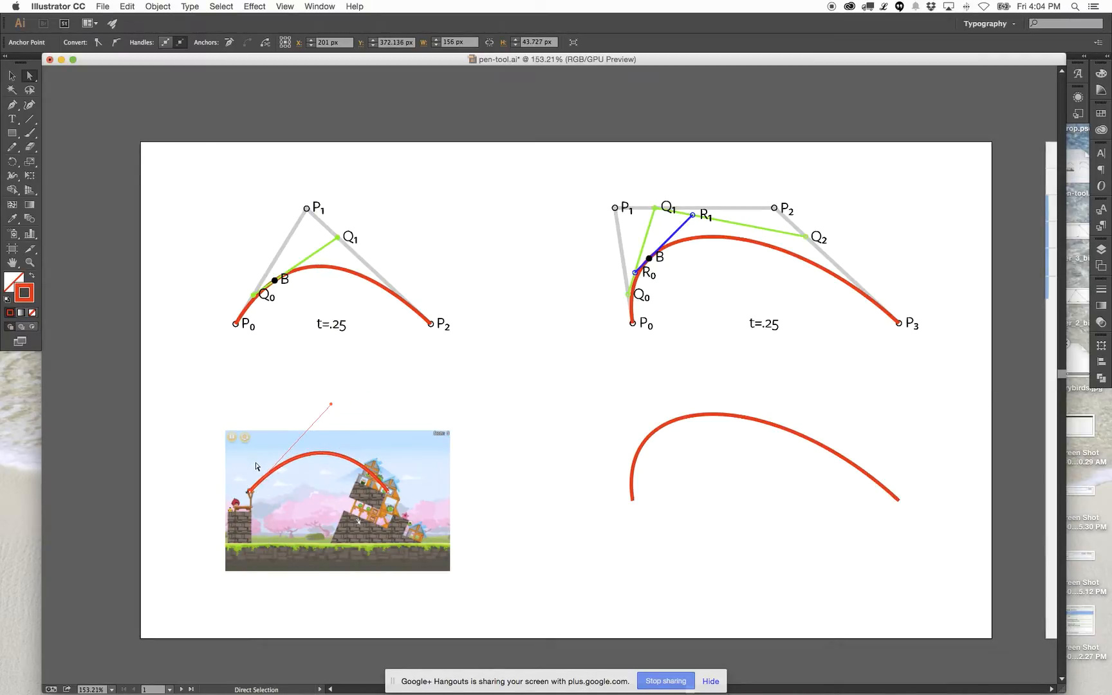
drag(333, 404, 314, 420)
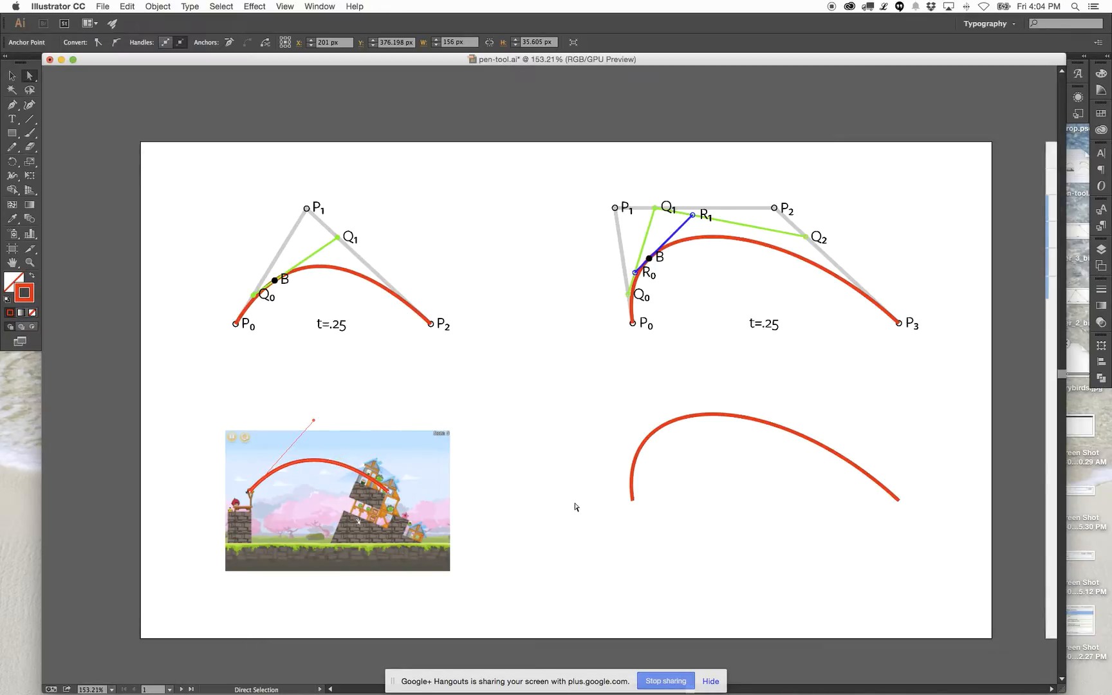
Try to stretch the separate red curve below the cubic diagram upward from its top segment, and undo the change.
drag(741, 515, 480, 528)
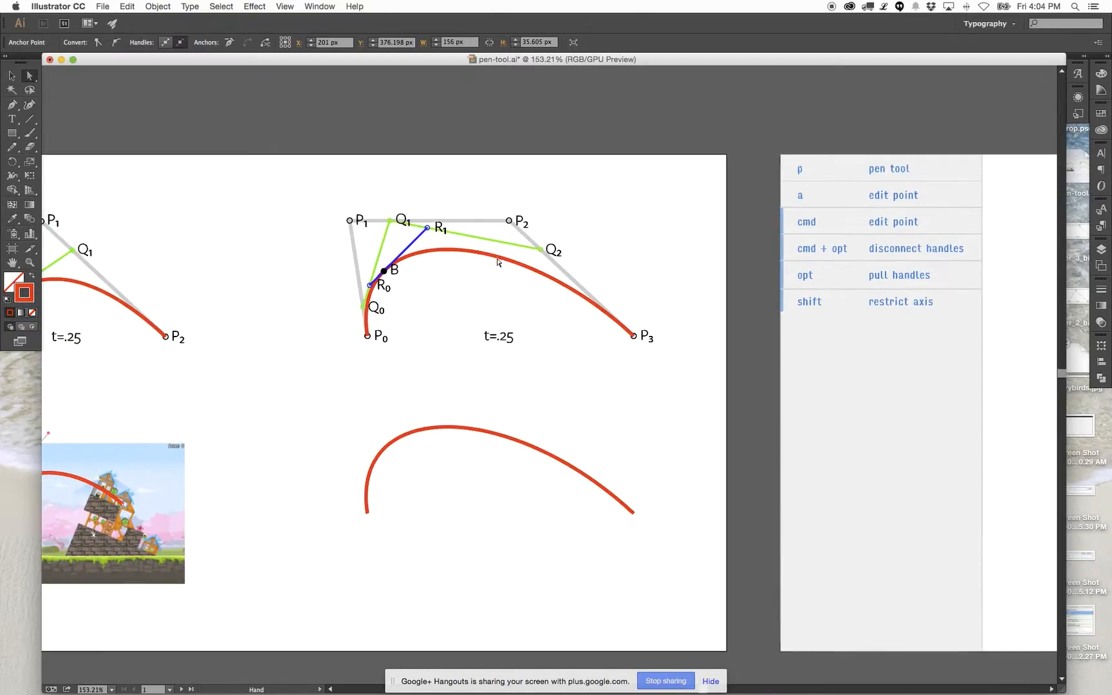
click(560, 270)
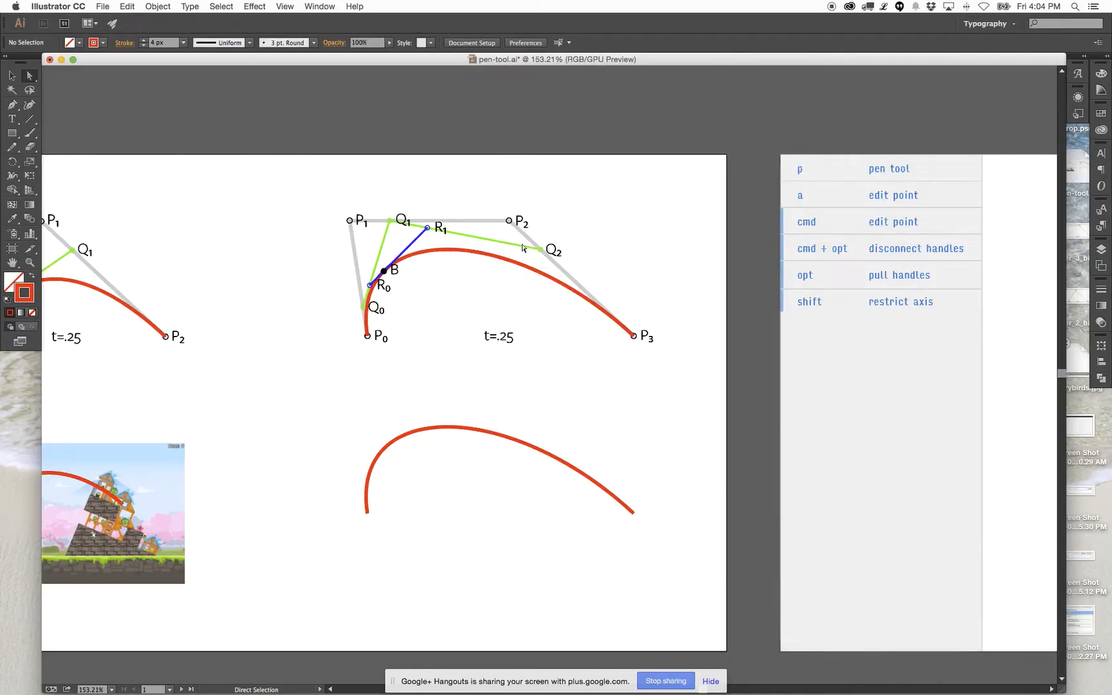
click(485, 432)
drag(448, 428, 448, 339)
key(super+z)
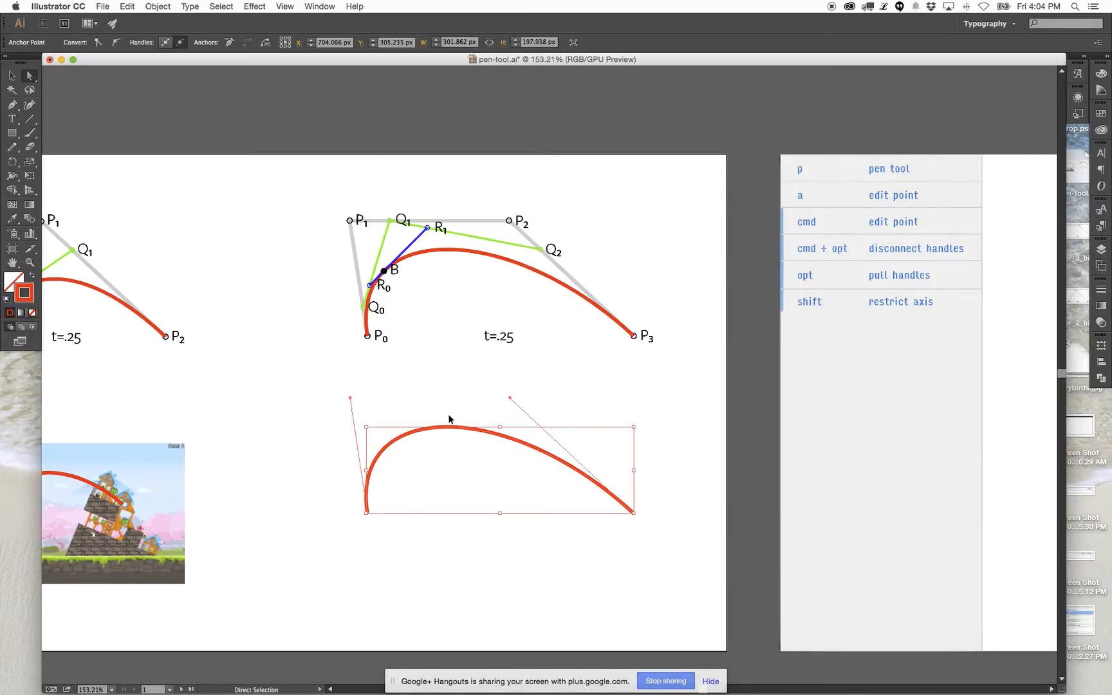
Overlay the separate red curve on the cubic Bézier diagram and select its start anchor at P0.
key(v)
drag(455, 428, 452, 255)
key(a)
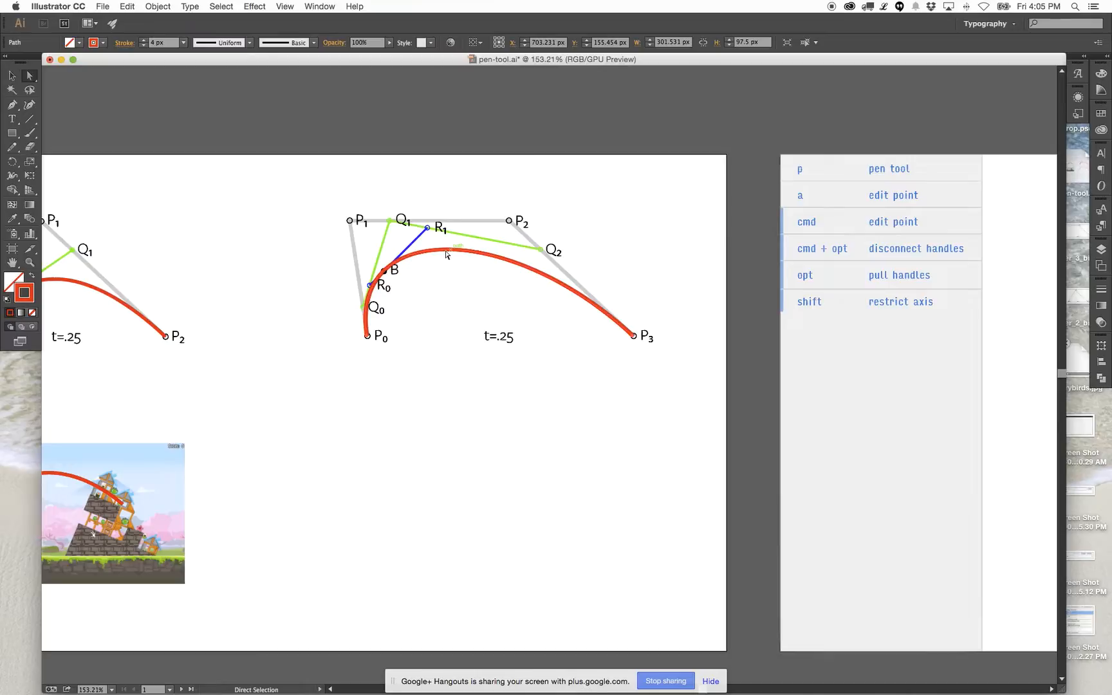
click(367, 335)
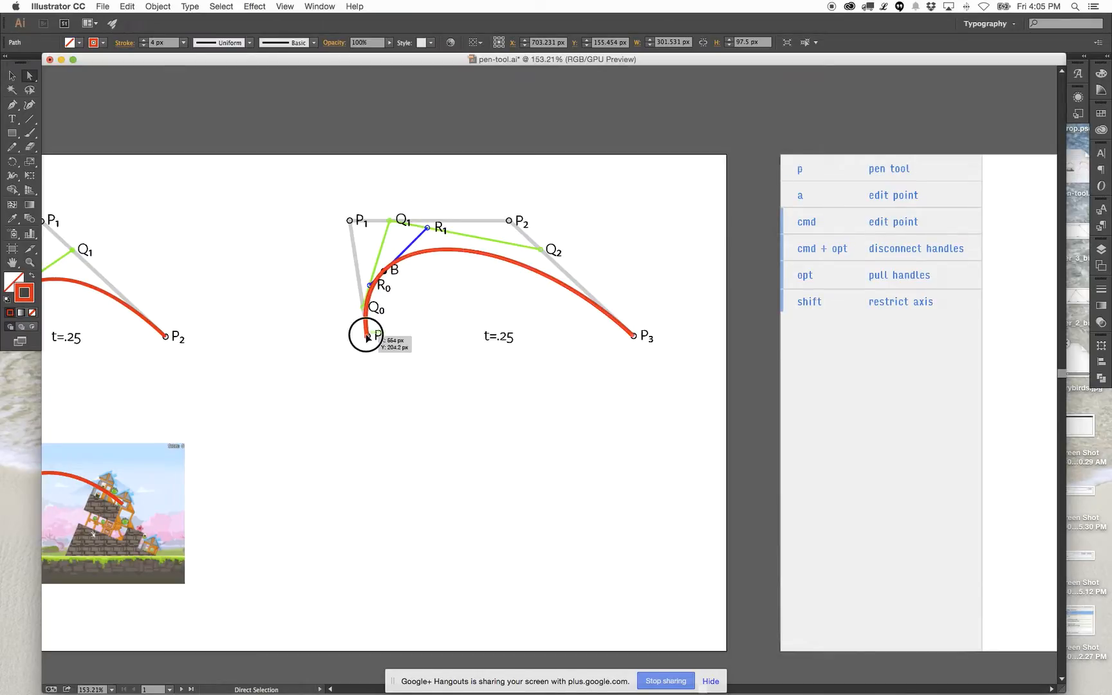
drag(508, 222, 437, 460)
Move the overlaid red curve off the cubic diagram to the empty area below it.
key(v)
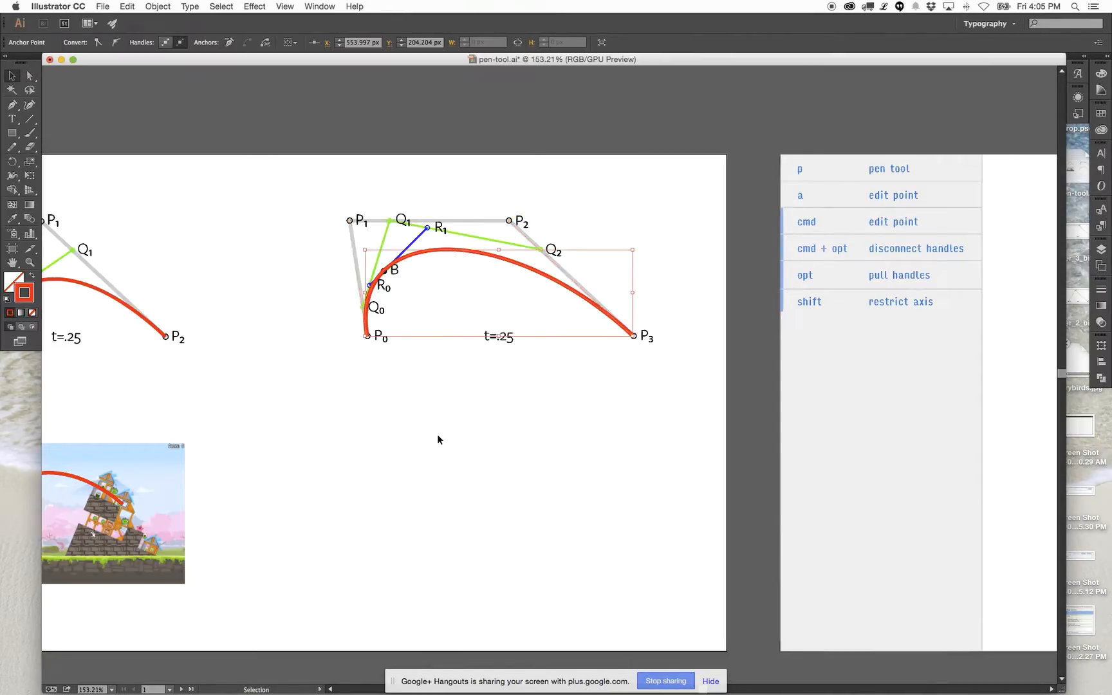
click(478, 382)
drag(463, 251, 430, 450)
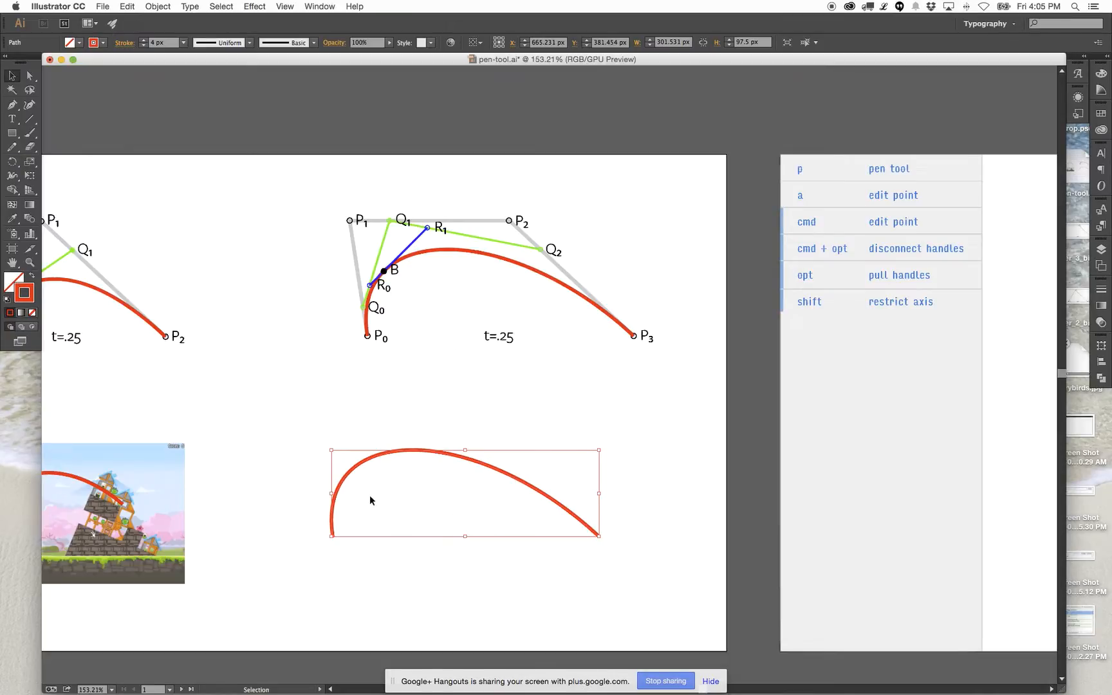
On the pen shortcuts artboard, use the Pen tool to reposition the blue curve's left end anchor at about X 412 px, Y 226 px.
key(space)
drag(809, 500, 157, 483)
drag(496, 451, 452, 447)
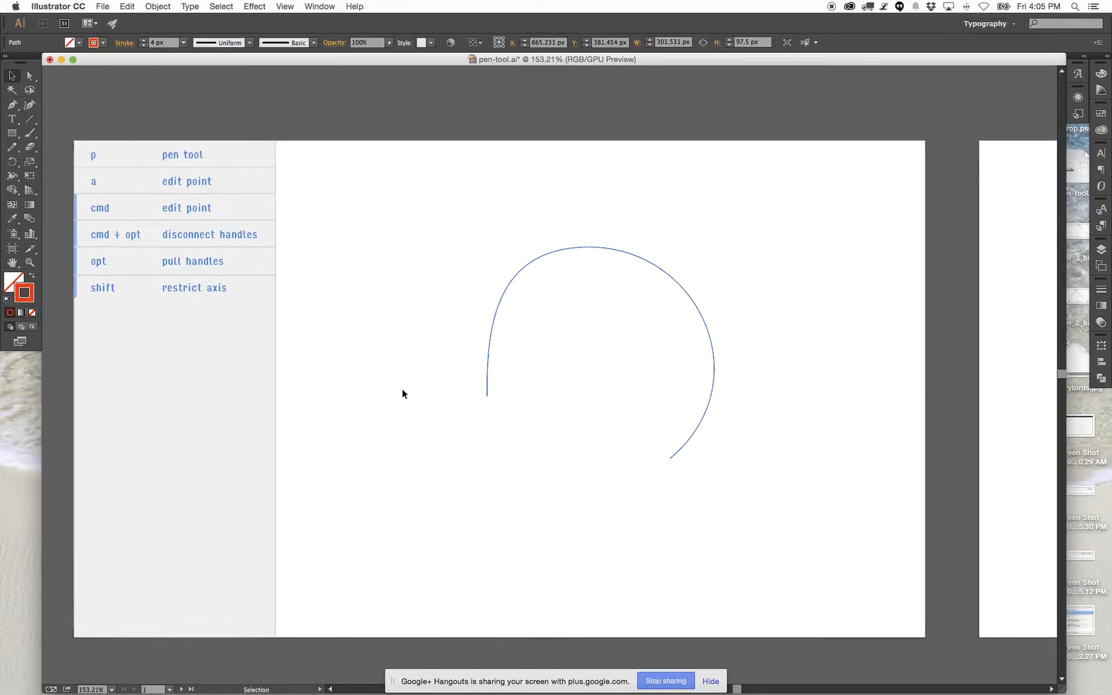
key(p)
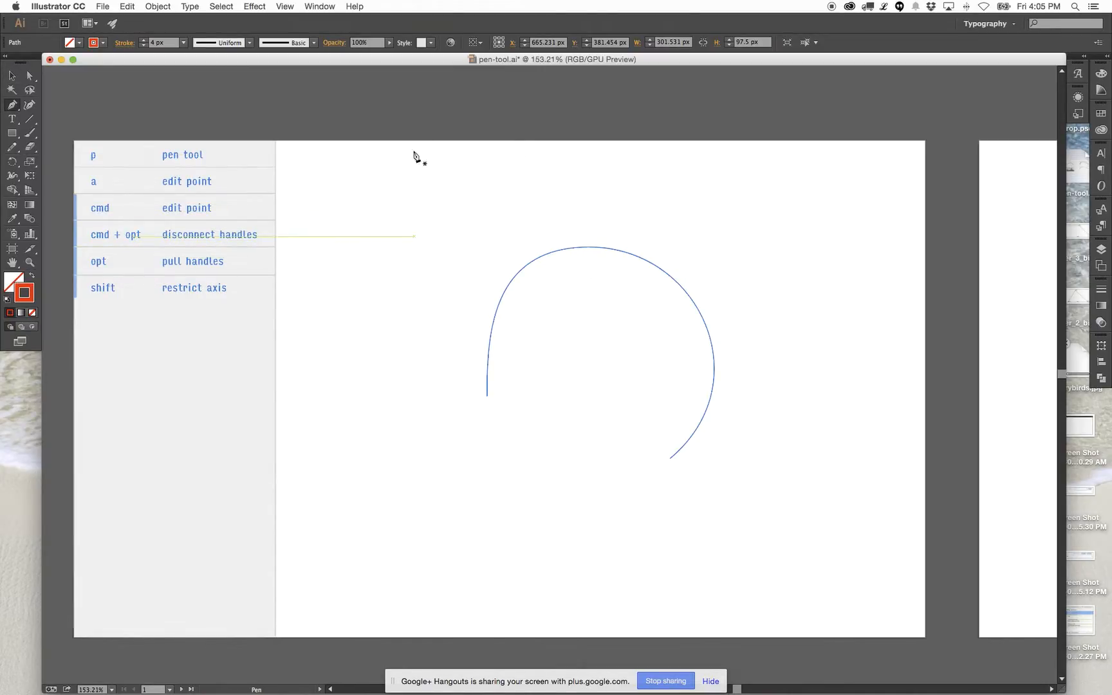
key(a)
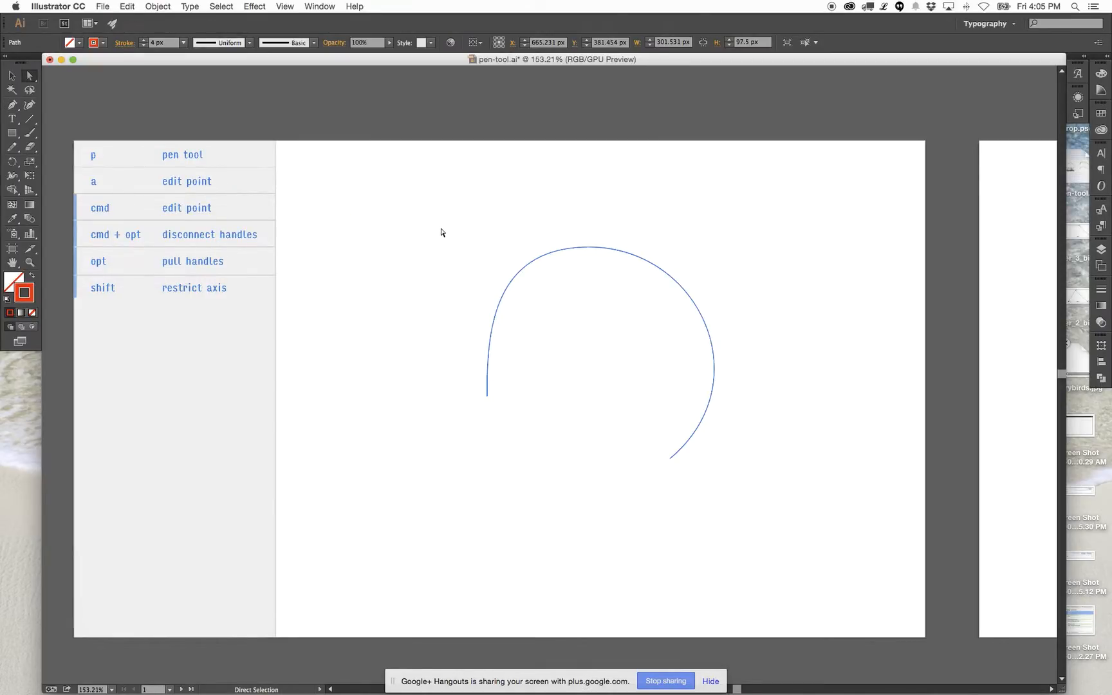
key(p)
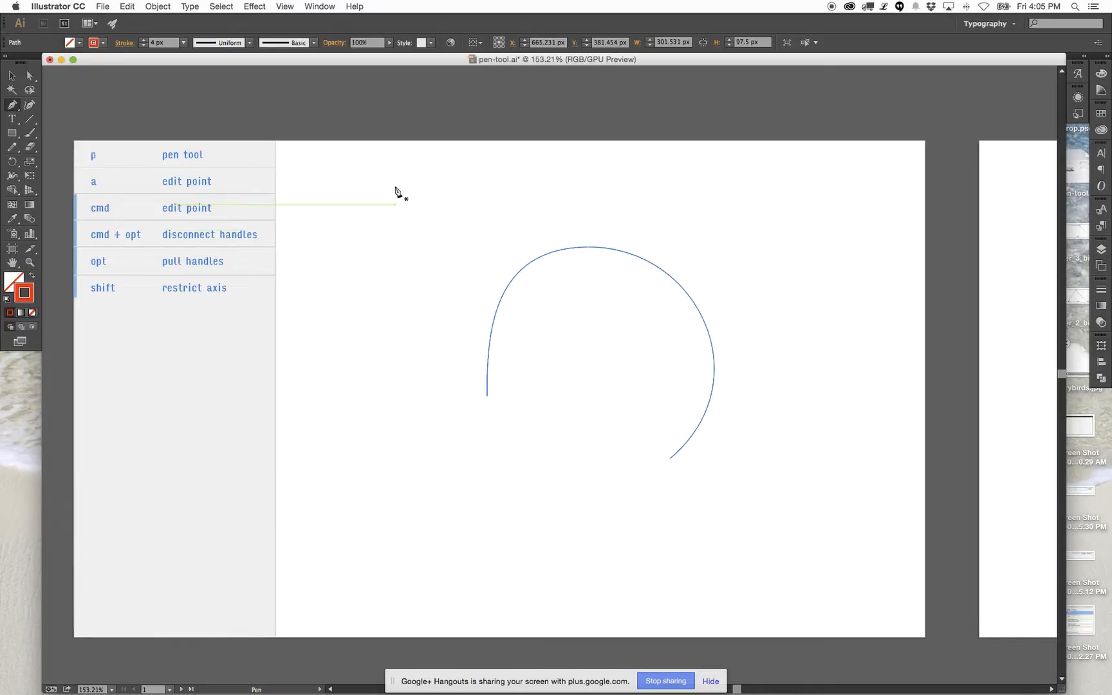
key(super)
key(super)
super+click(486, 395)
drag(486, 396, 413, 240)
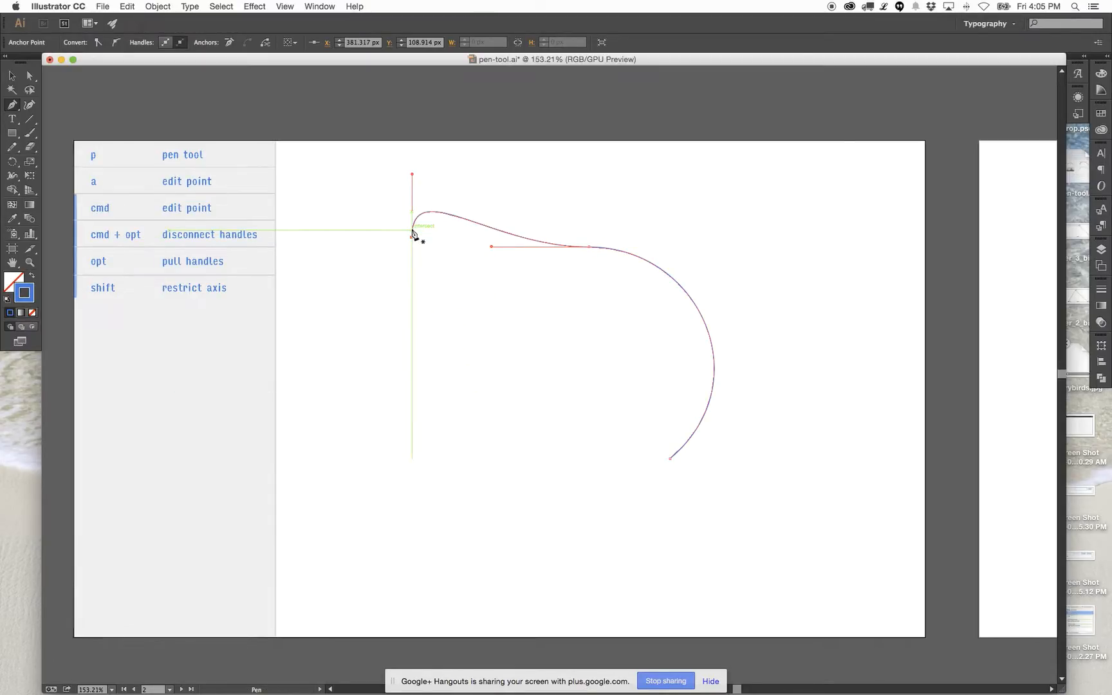
drag(412, 240, 442, 329)
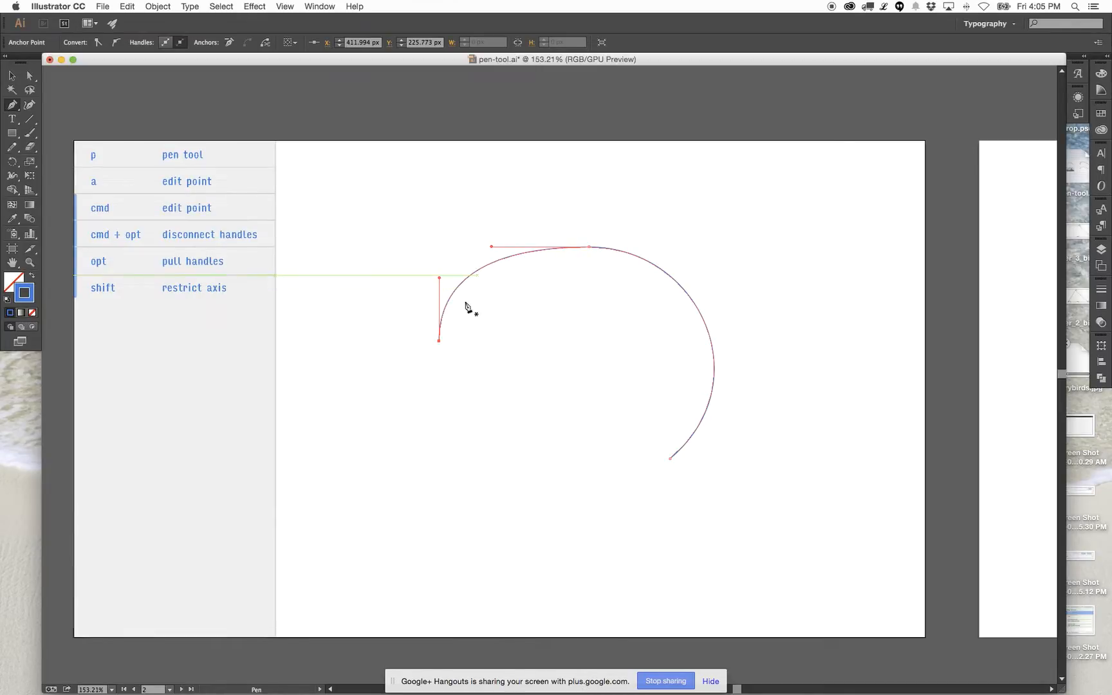
Move the blue curve's left end anchor to about X 435 px, Y 266 px and angle its handle up and outward.
drag(440, 282, 405, 273)
drag(442, 343, 462, 380)
drag(425, 312, 410, 313)
Pull a symmetric pair of horizontal handles out of the blue curve's top anchor.
key(super+alt)
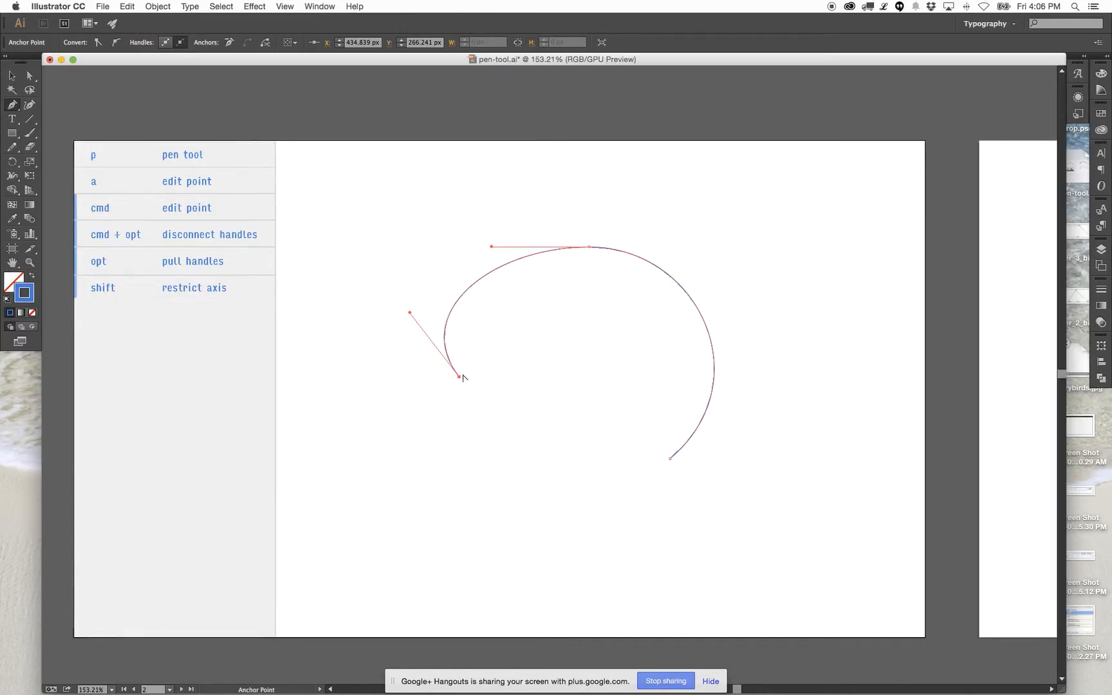
drag(589, 246, 696, 252)
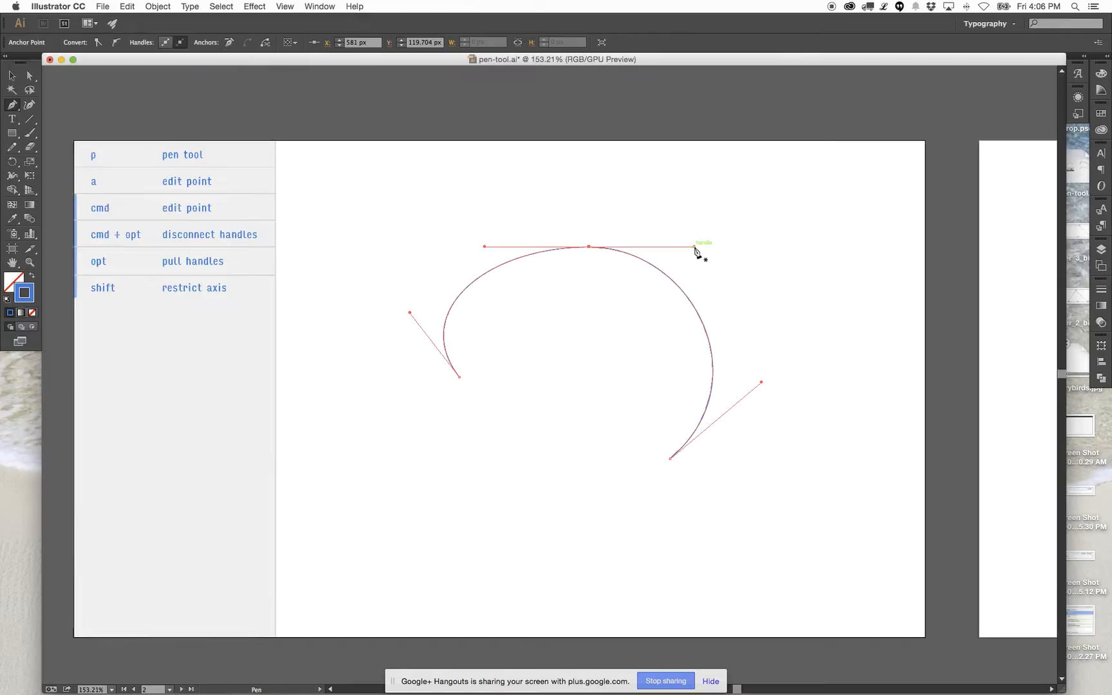
Try to disconnect the top anchor's right handle and swing it below the anchor, and undo the handle changes.
drag(695, 251, 585, 299)
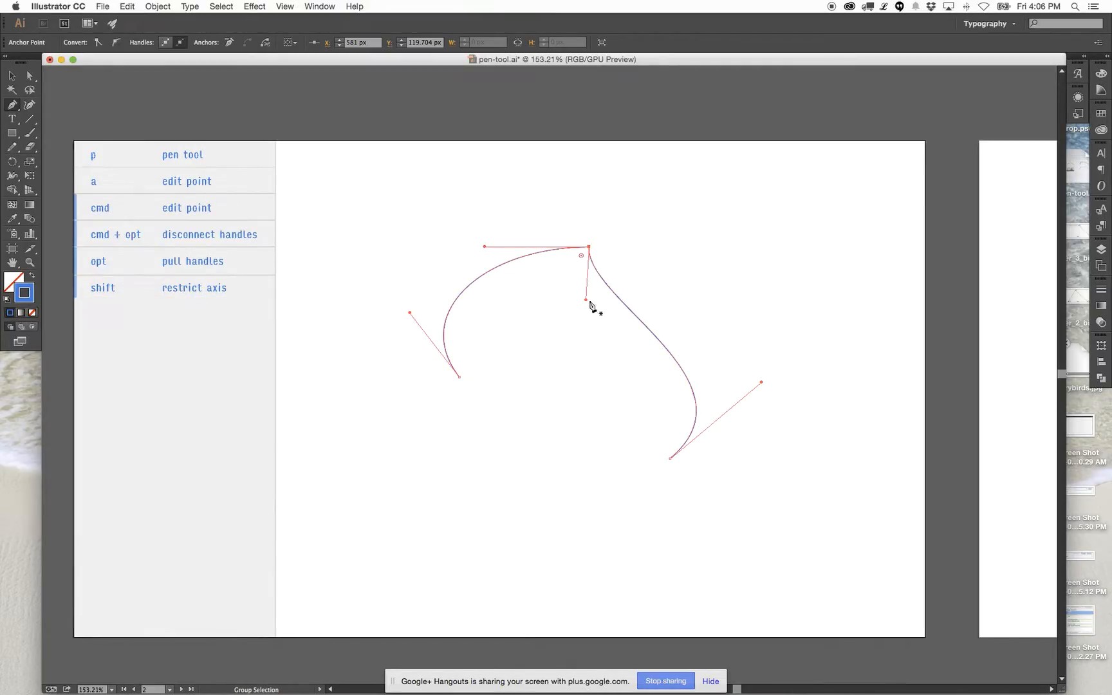
key(super+z)
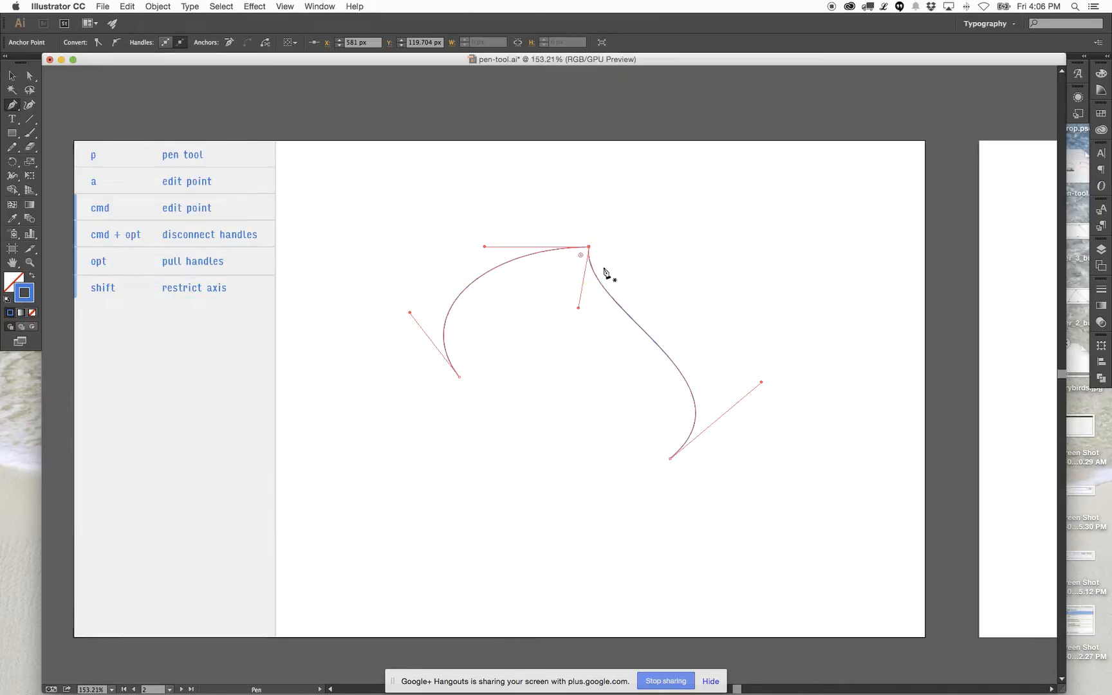
key(super+z)
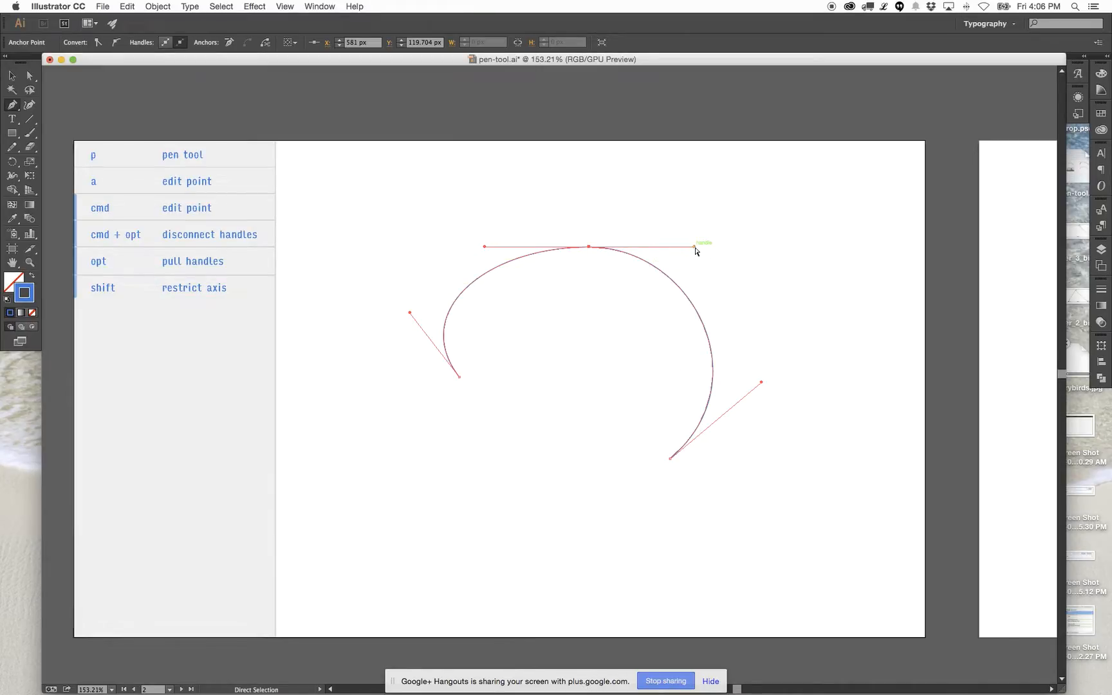
Swing the top anchor's right handle through different angles and leave it horizontal and longer than the left handle.
drag(683, 318, 670, 265)
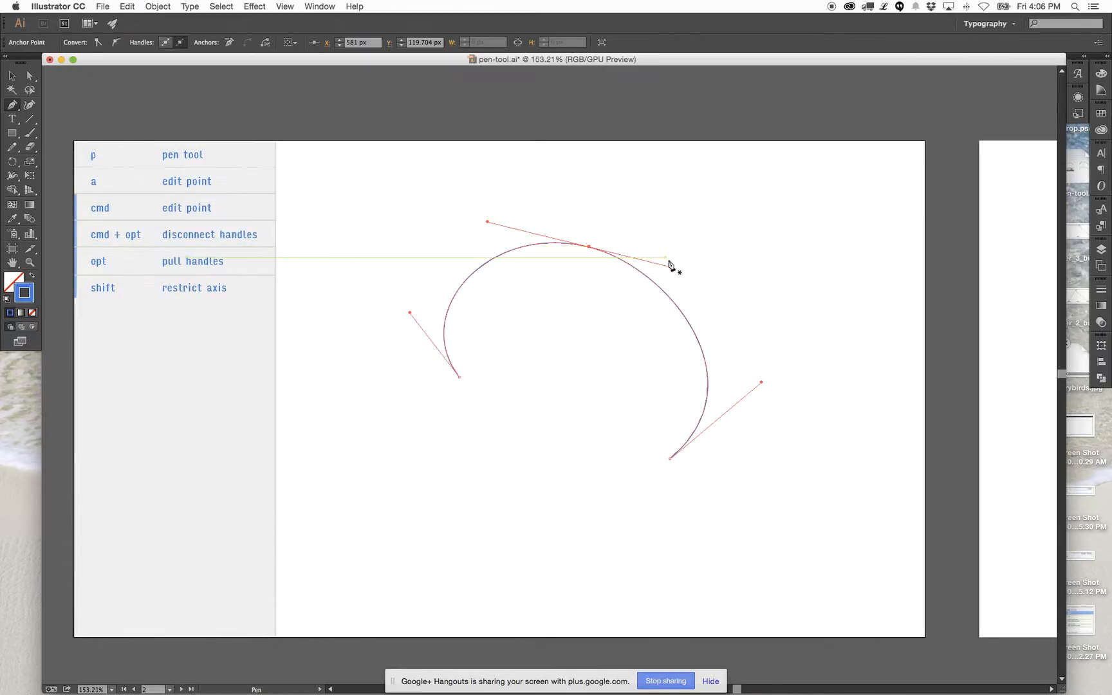
drag(670, 264, 685, 341)
drag(731, 297, 719, 246)
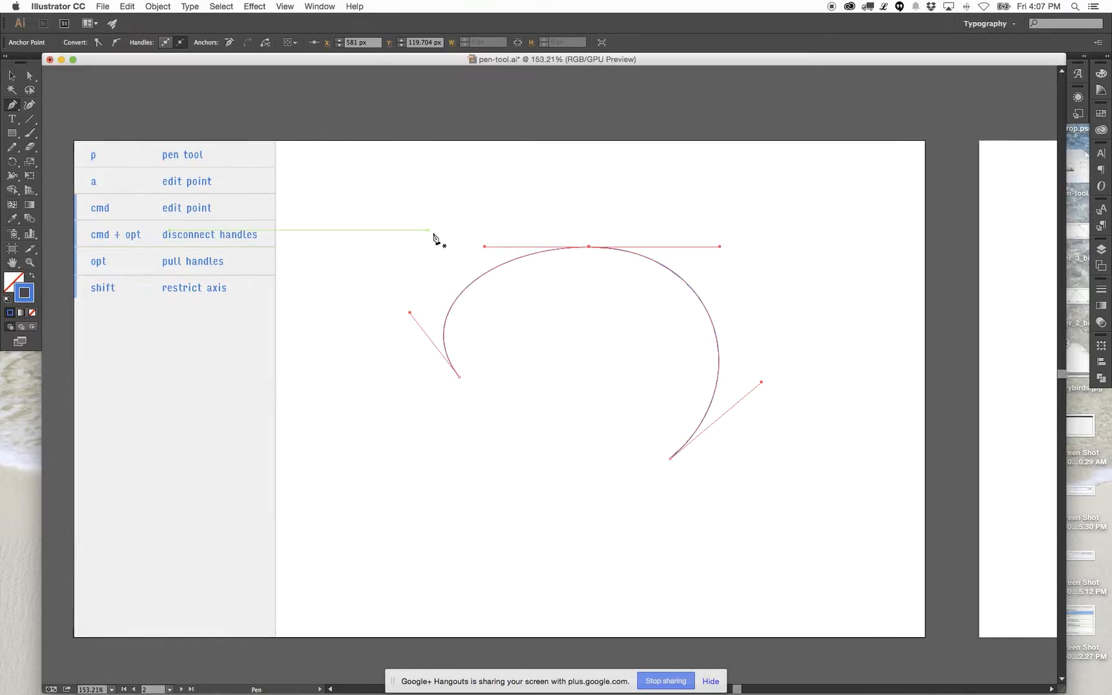
Draw a closed three-anchor curved path, placing anchors at about X 304, Y 167 px, X 659, Y 194 px and X 471, Y 496 px.
drag(344, 290, 458, 228)
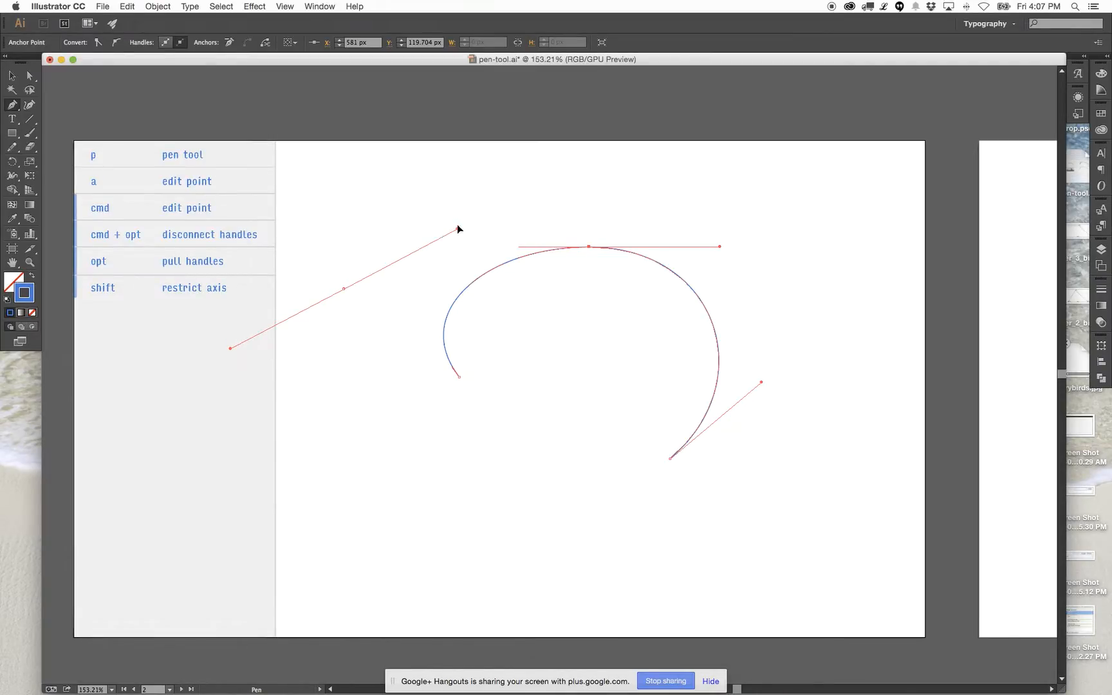
click(658, 313)
drag(668, 464, 720, 413)
drag(492, 580, 339, 589)
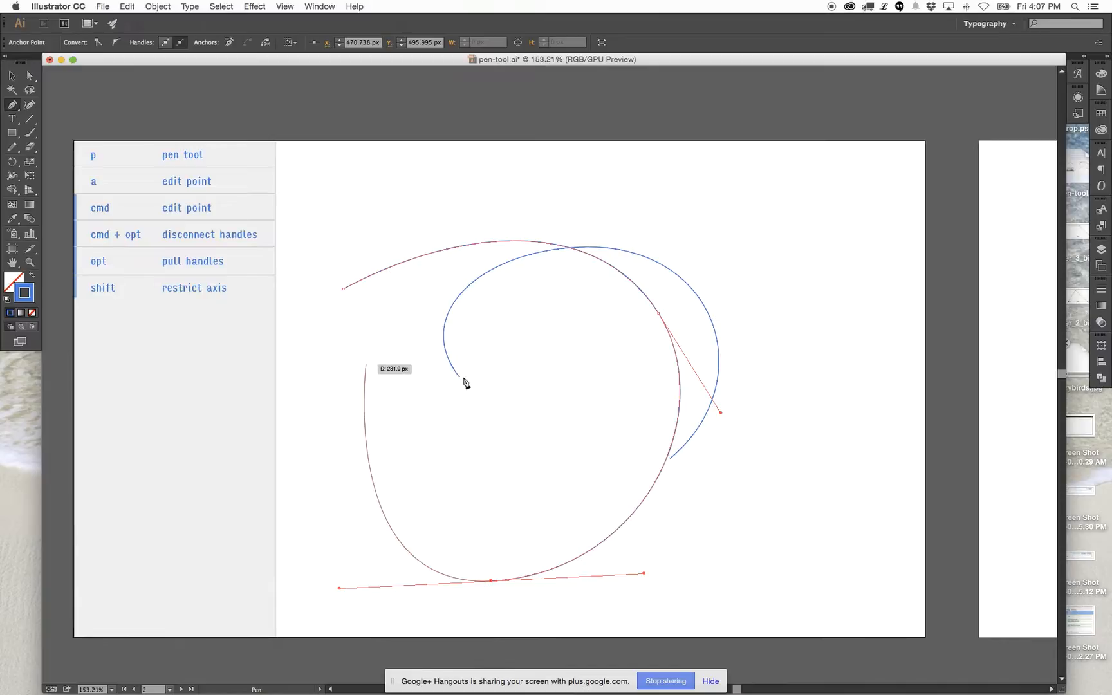
click(343, 289)
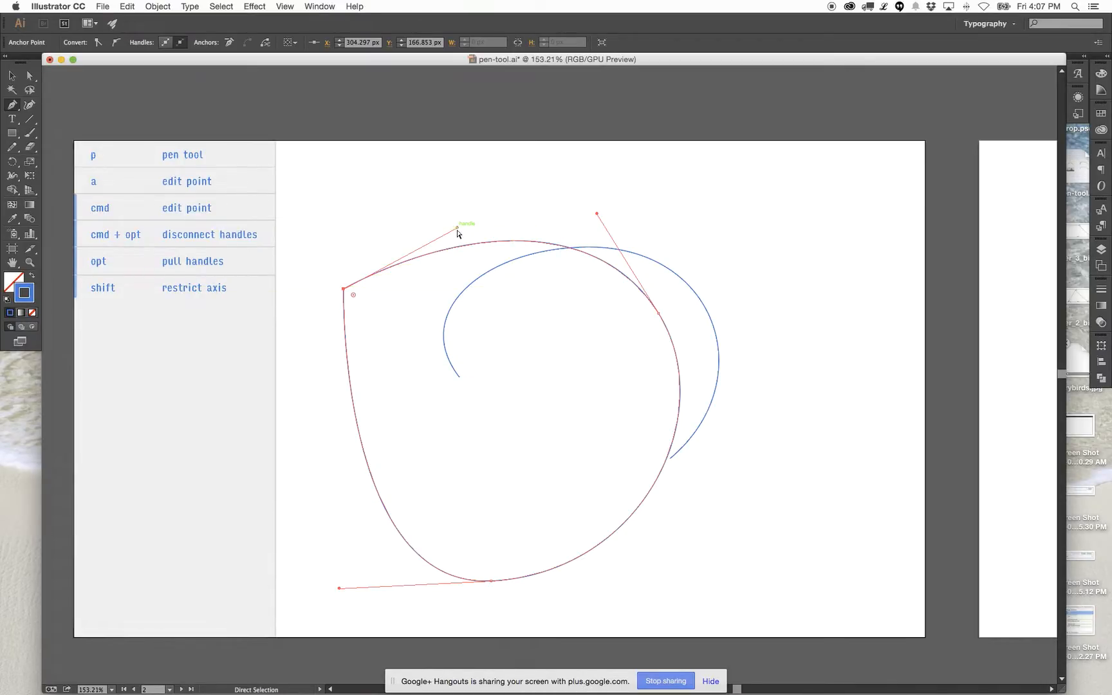
Reshape the closed path by angling its left corner's upper handle more steeply and disconnecting the right anchor's handles into a downward corner.
drag(459, 229, 442, 179)
drag(597, 217, 528, 329)
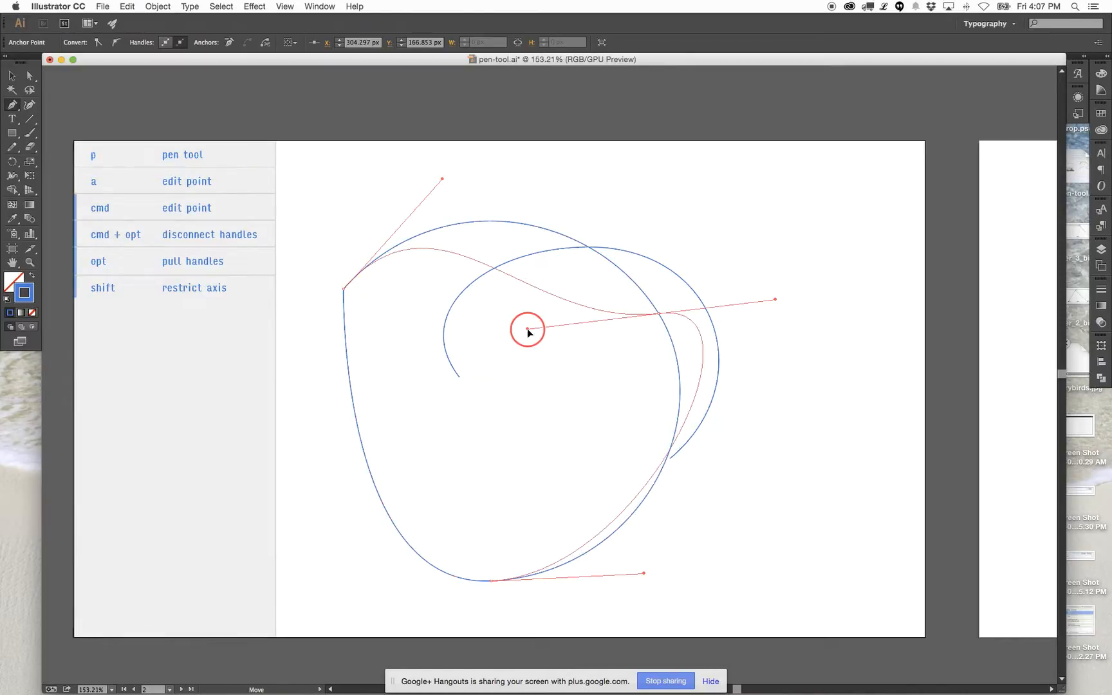
click(659, 314)
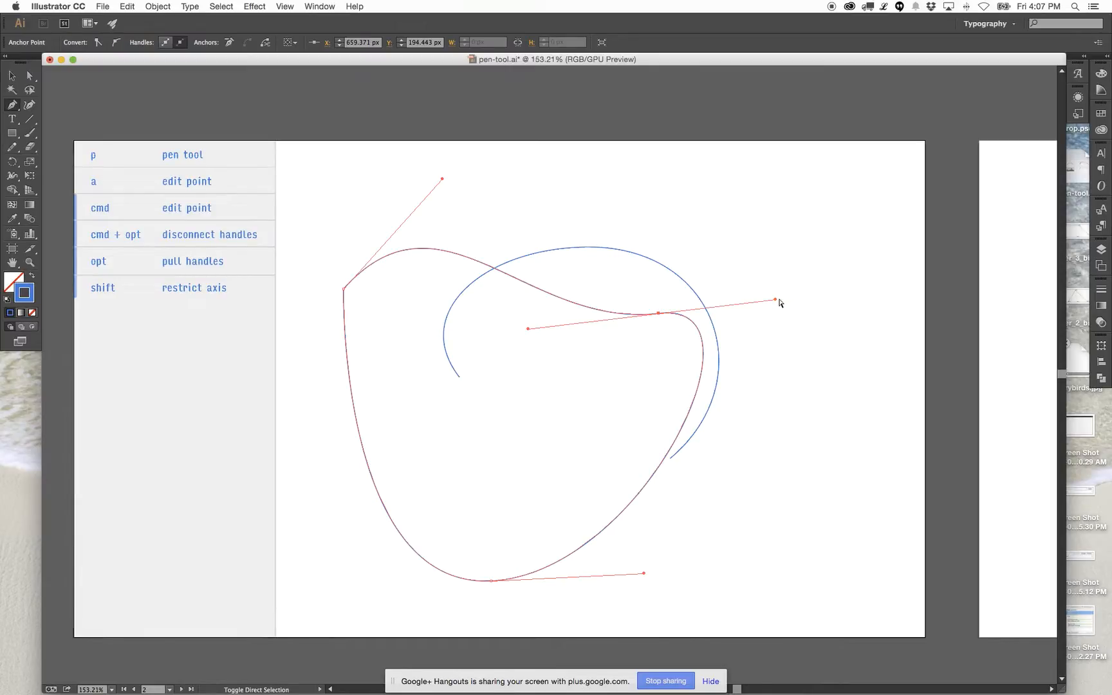
drag(777, 300, 719, 490)
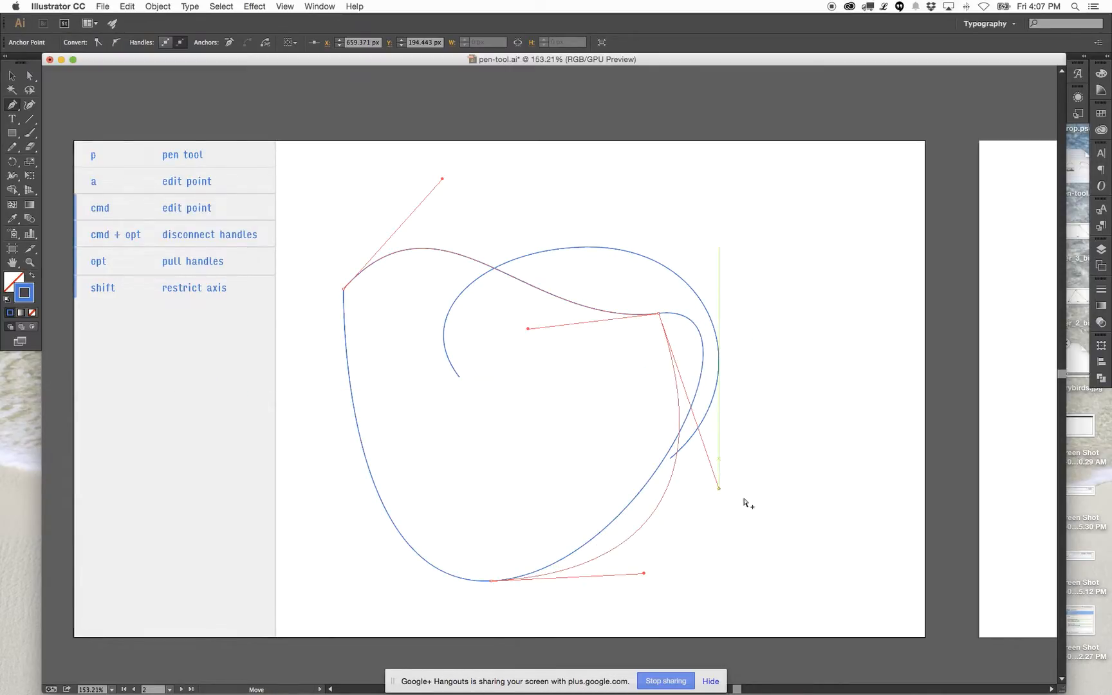
click(791, 441)
Move the blue circle on the third artboard to about X 401 px, Y 219 px.
drag(842, 475, 256, 478)
drag(826, 398, 566, 377)
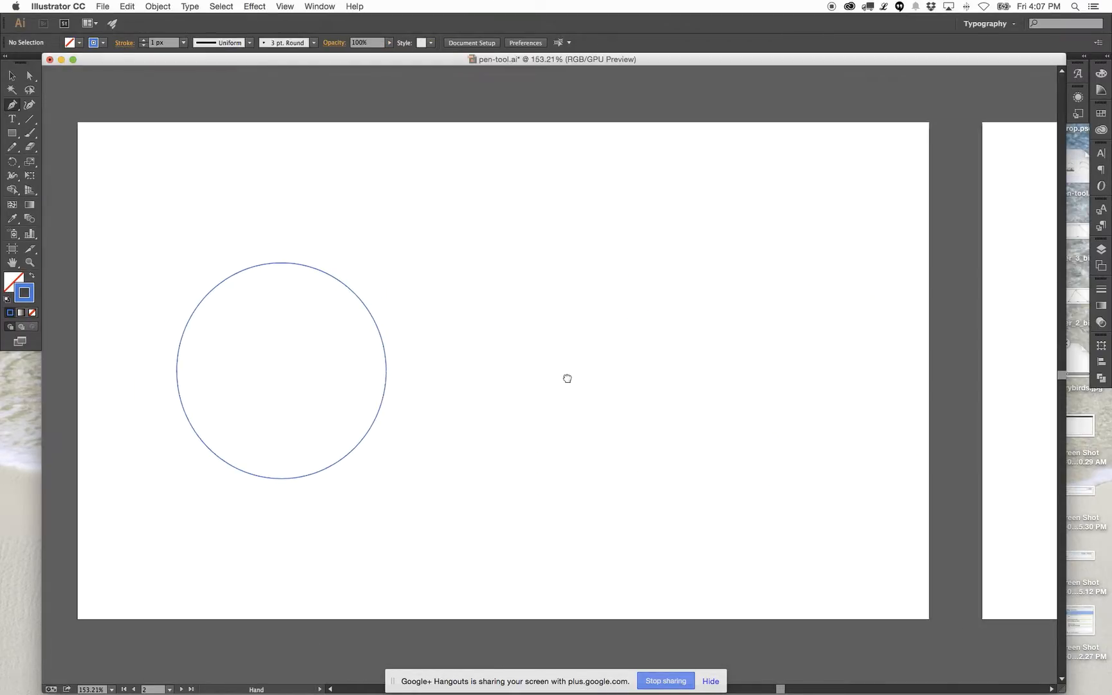
super+click(382, 340)
drag(448, 206, 101, 585)
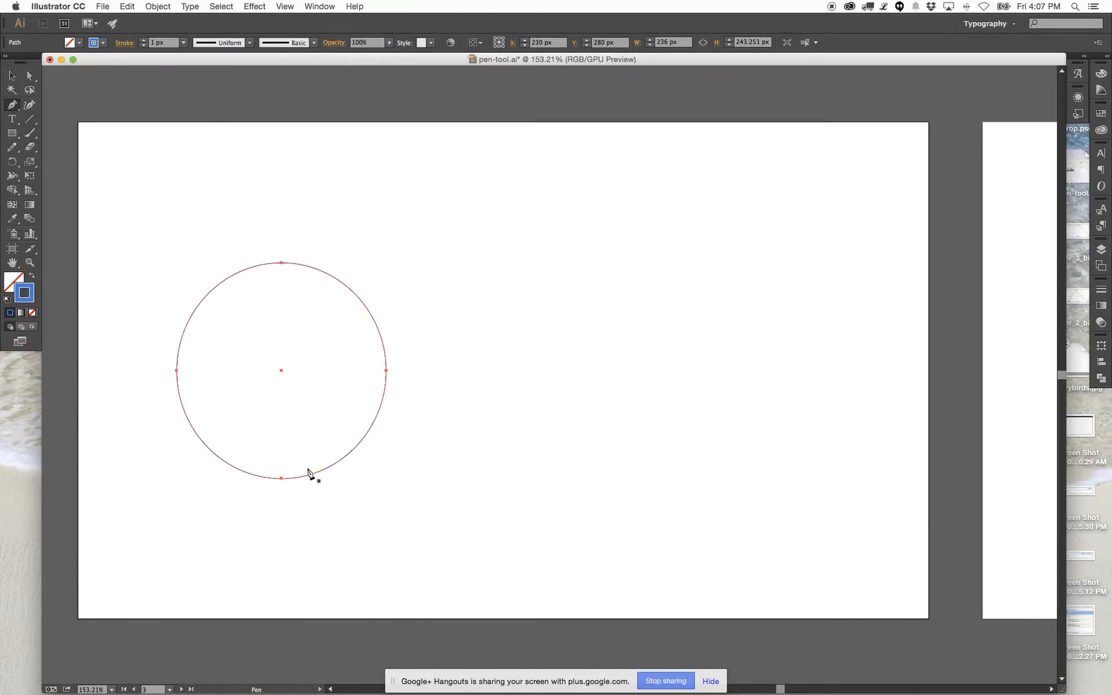
drag(314, 477, 556, 467)
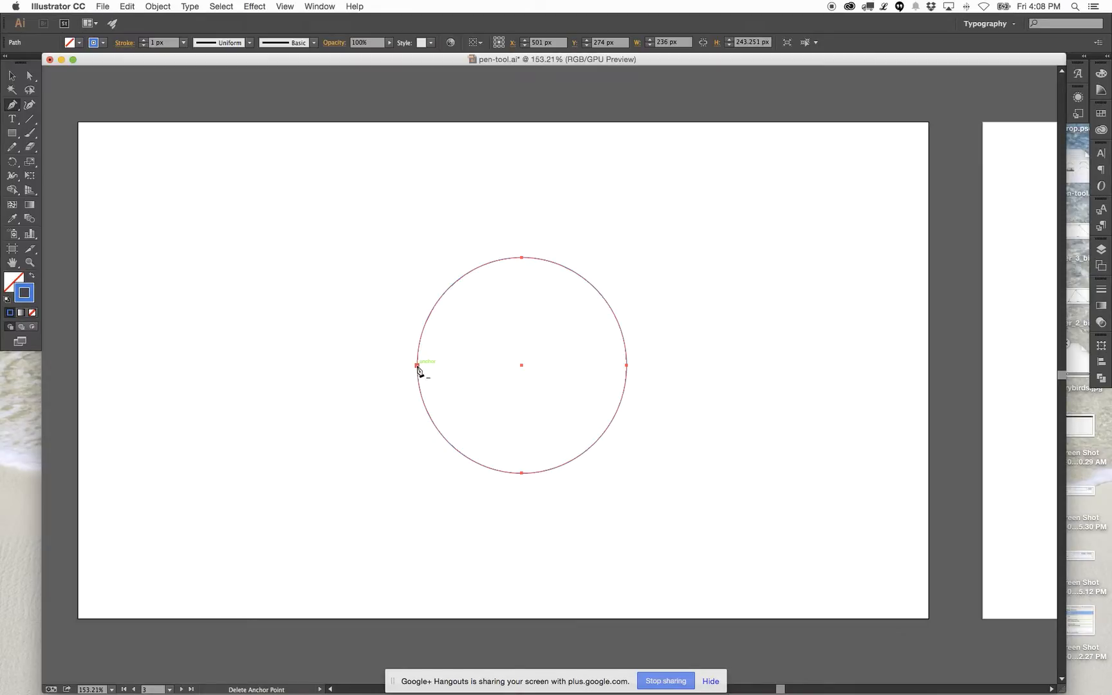
drag(528, 253, 434, 211)
Try adding several extra anchors along the circle's upper-left arc, and undo the additions.
click(433, 208)
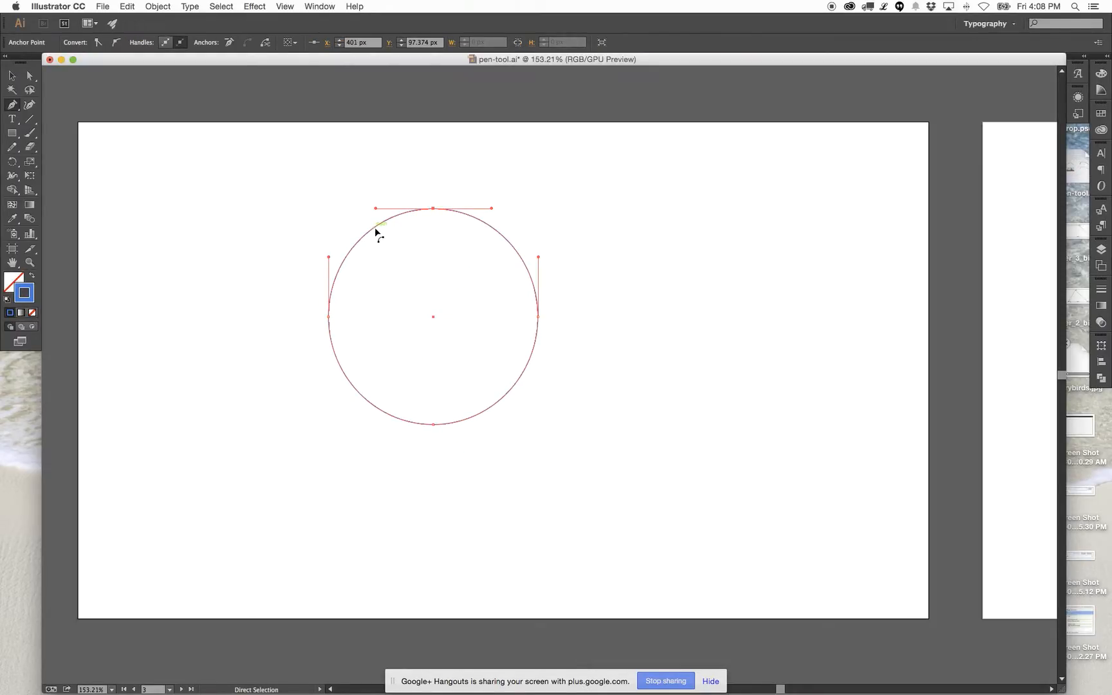
click(346, 258)
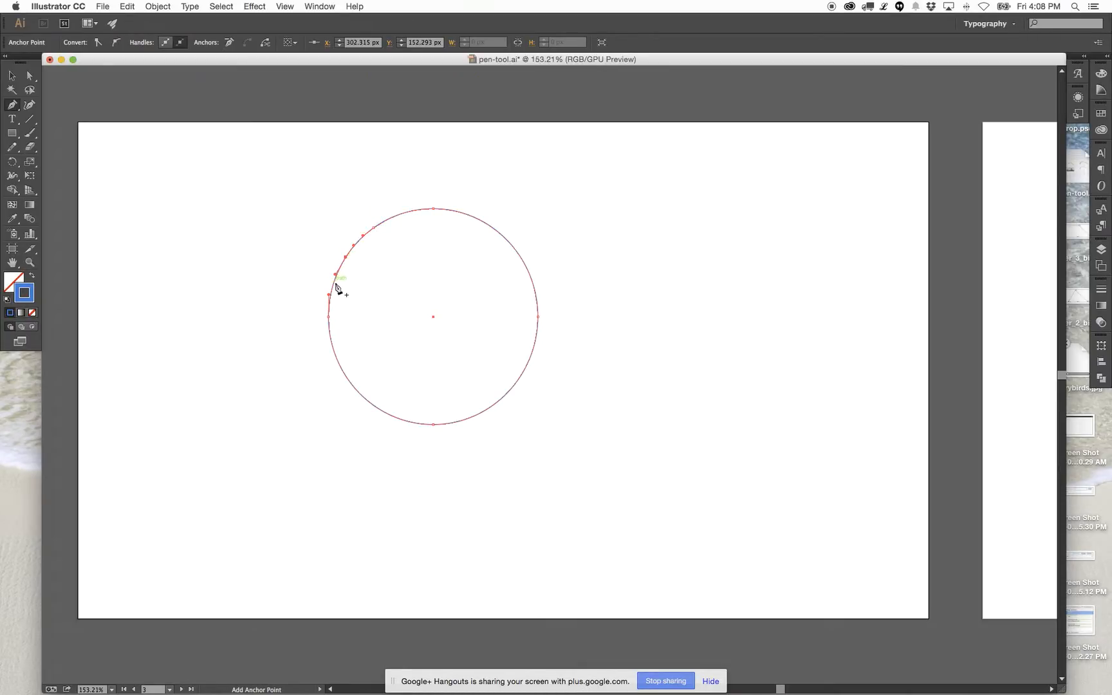
click(334, 287)
key(super+z)
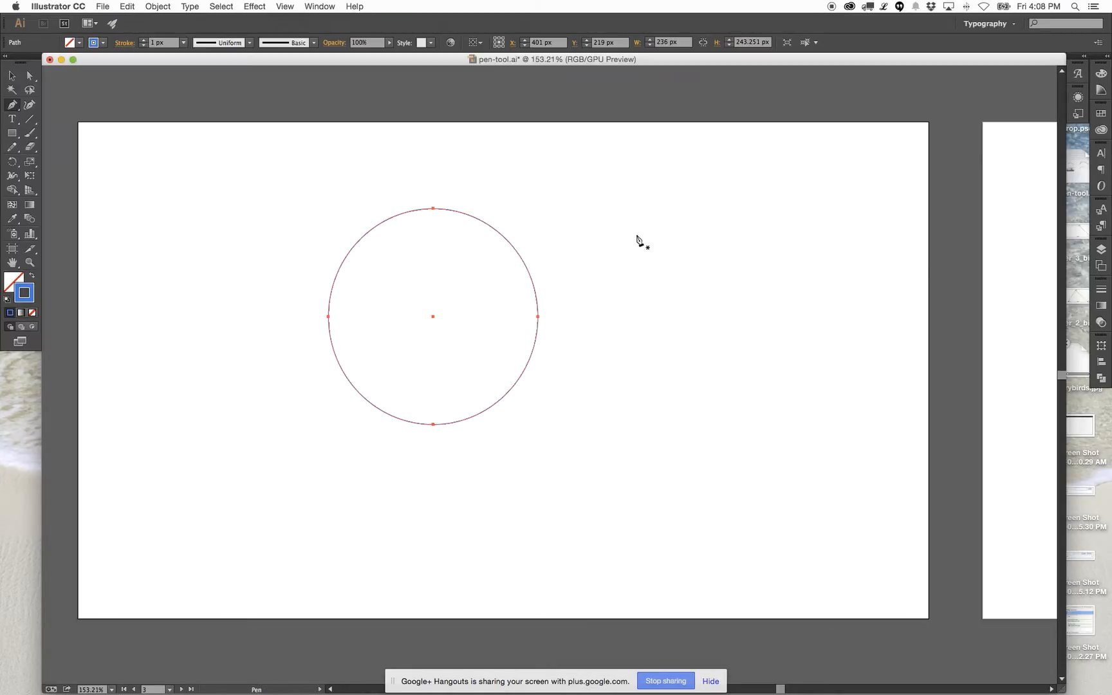
Draw a larger second circle from four smooth anchors with horizontal and vertical handles, starting at about X 613 px, Y 119 px.
drag(621, 228, 731, 228)
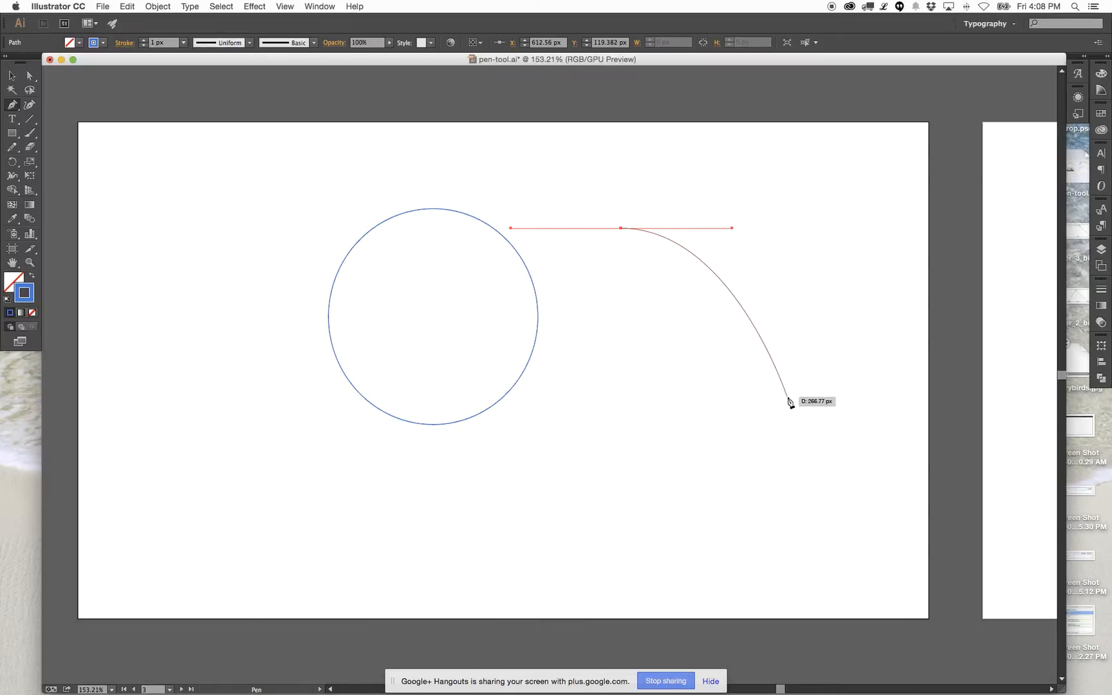
drag(785, 391, 785, 462)
drag(622, 554, 538, 564)
drag(459, 387, 464, 295)
drag(621, 228, 716, 236)
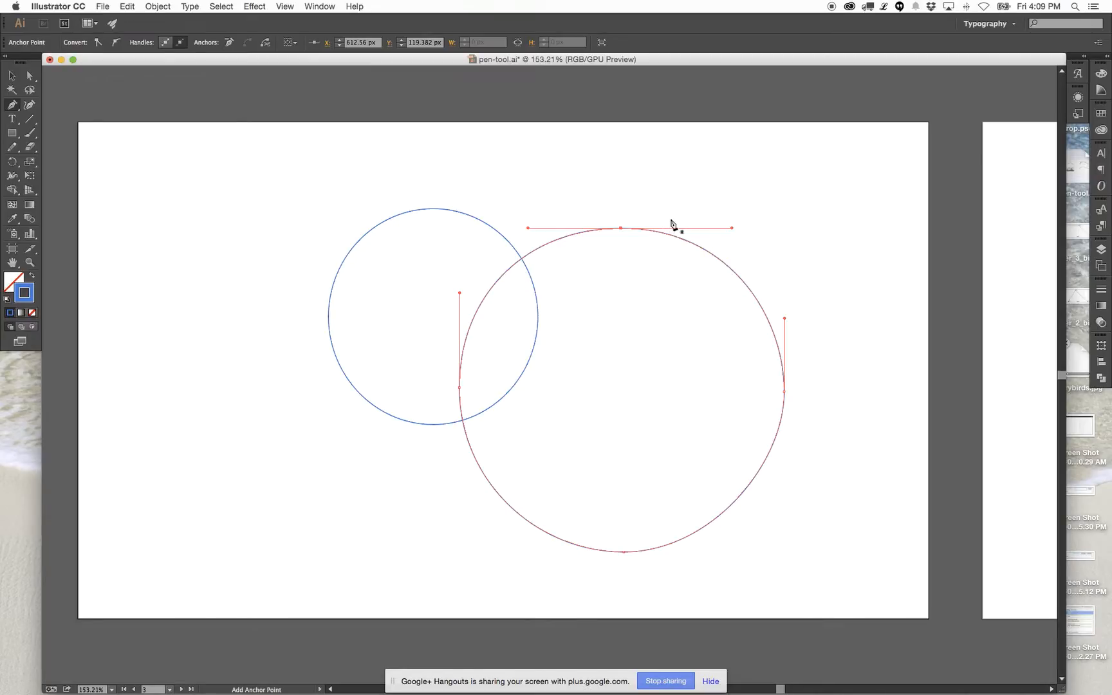
Start an S outline beside the reference S at about X 266 px, Y 89 px, drawing its top serif and inner upper curve.
key(space)
drag(866, 378, 275, 393)
drag(692, 375, 491, 352)
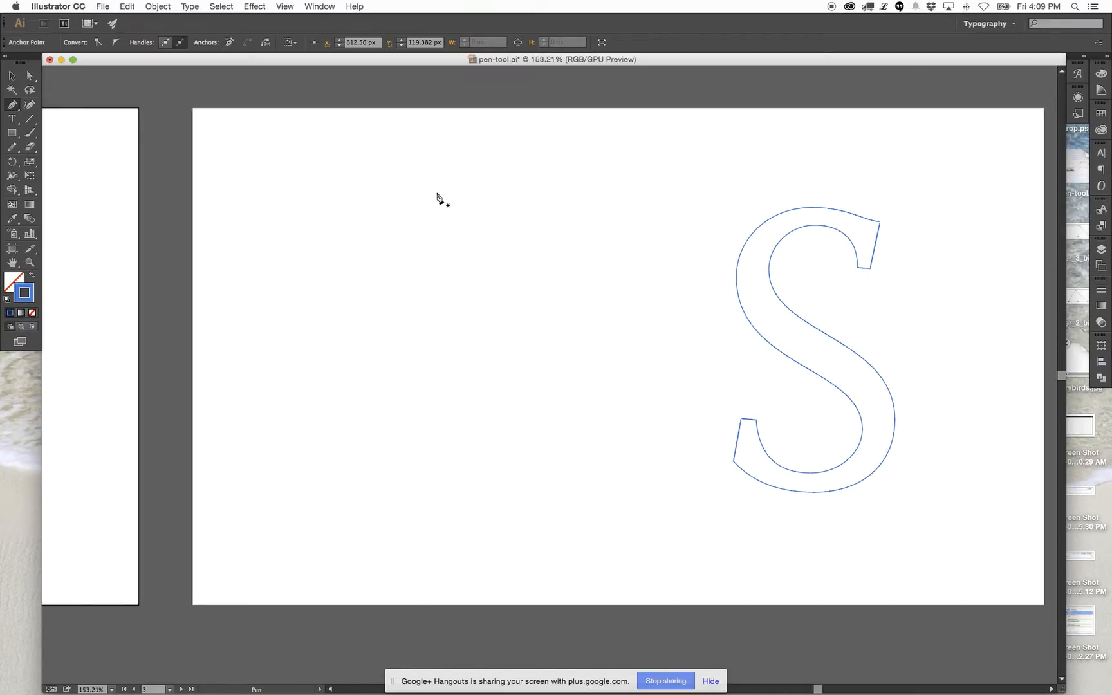
drag(428, 188, 463, 187)
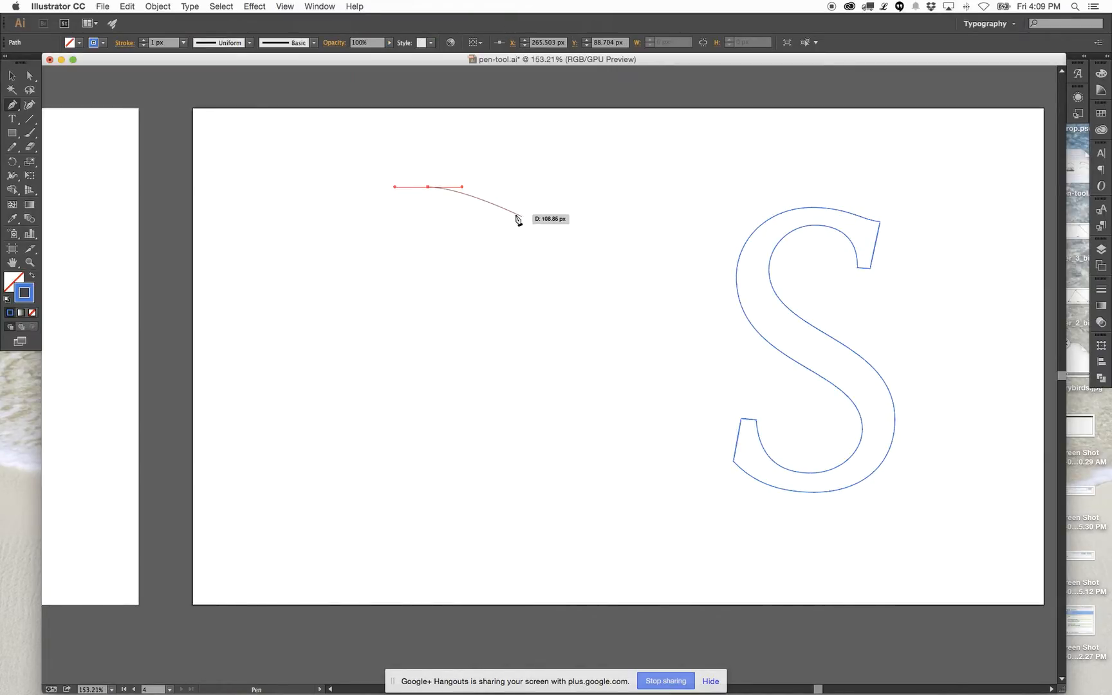
drag(505, 208, 487, 252)
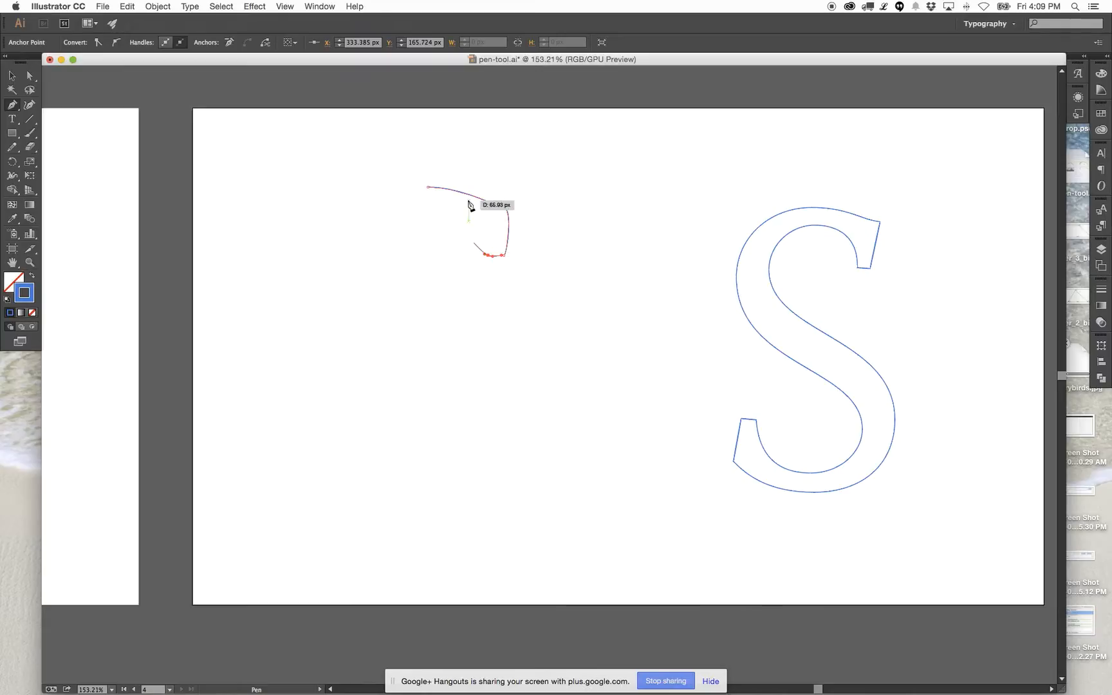
drag(428, 204, 415, 208)
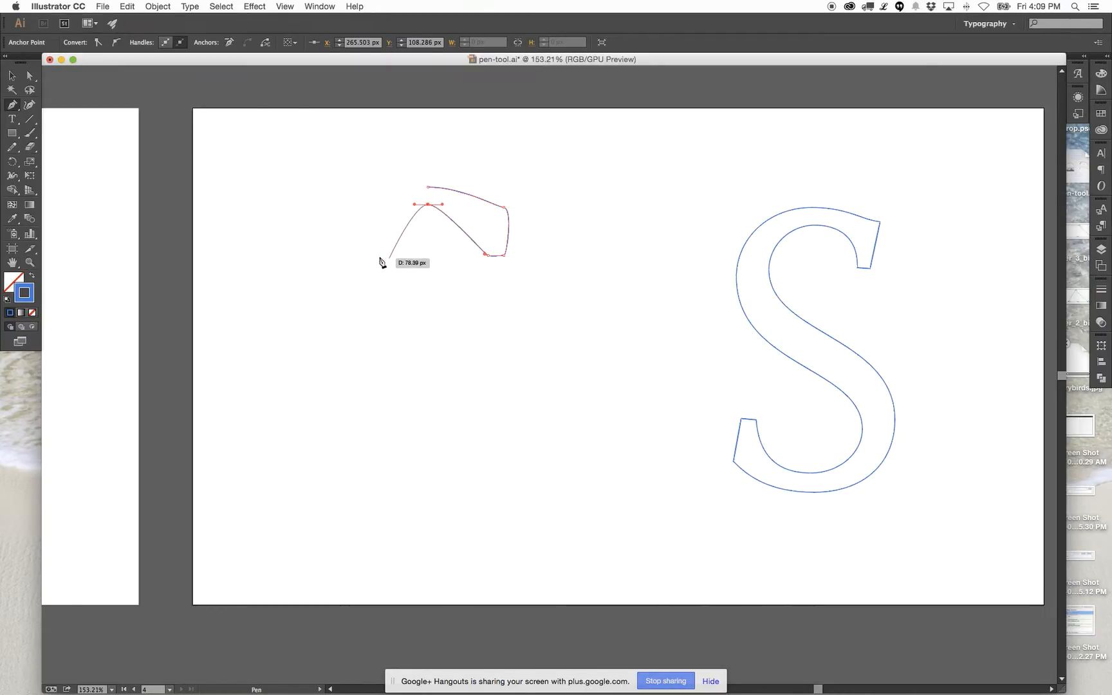
drag(377, 257, 377, 278)
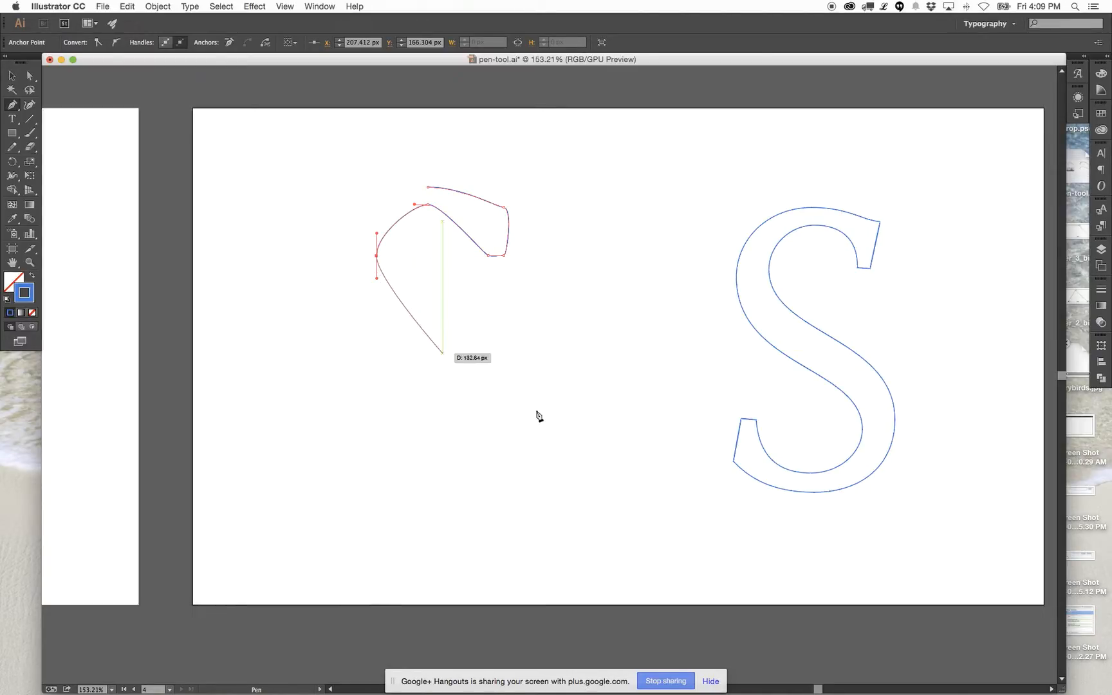
Continue the S outline down the spine and around the bottom bowl, adding the lower-left serif and the inner bottom anchor.
drag(512, 408, 519, 460)
drag(432, 497, 389, 494)
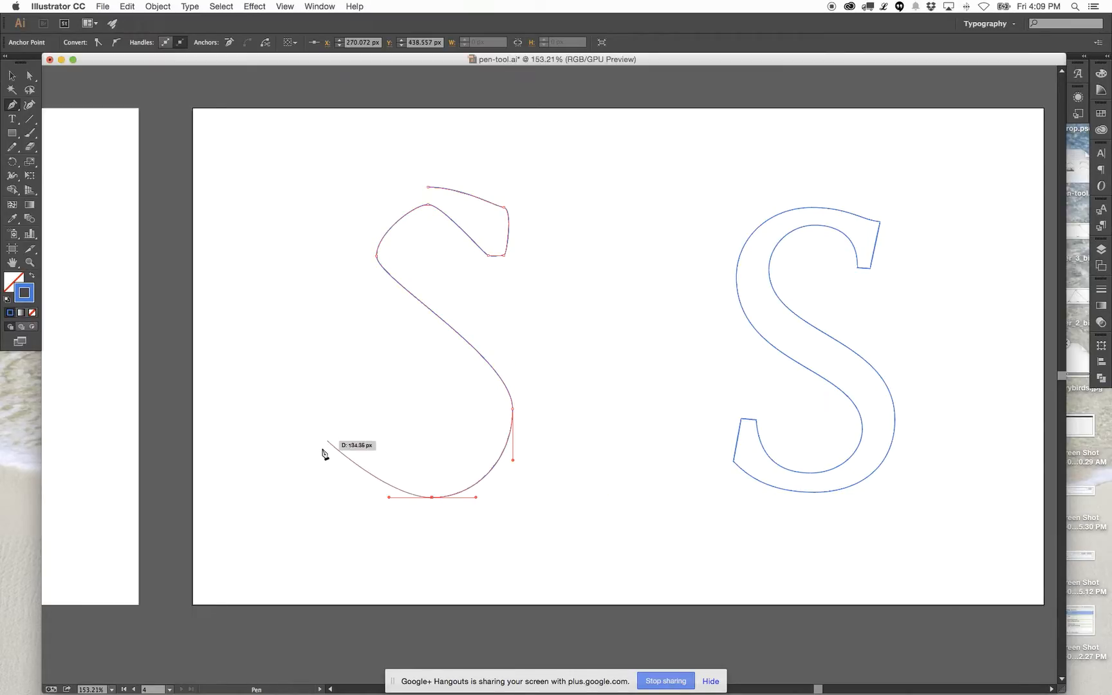
click(324, 449)
click(327, 386)
drag(327, 387, 353, 389)
drag(429, 473, 456, 473)
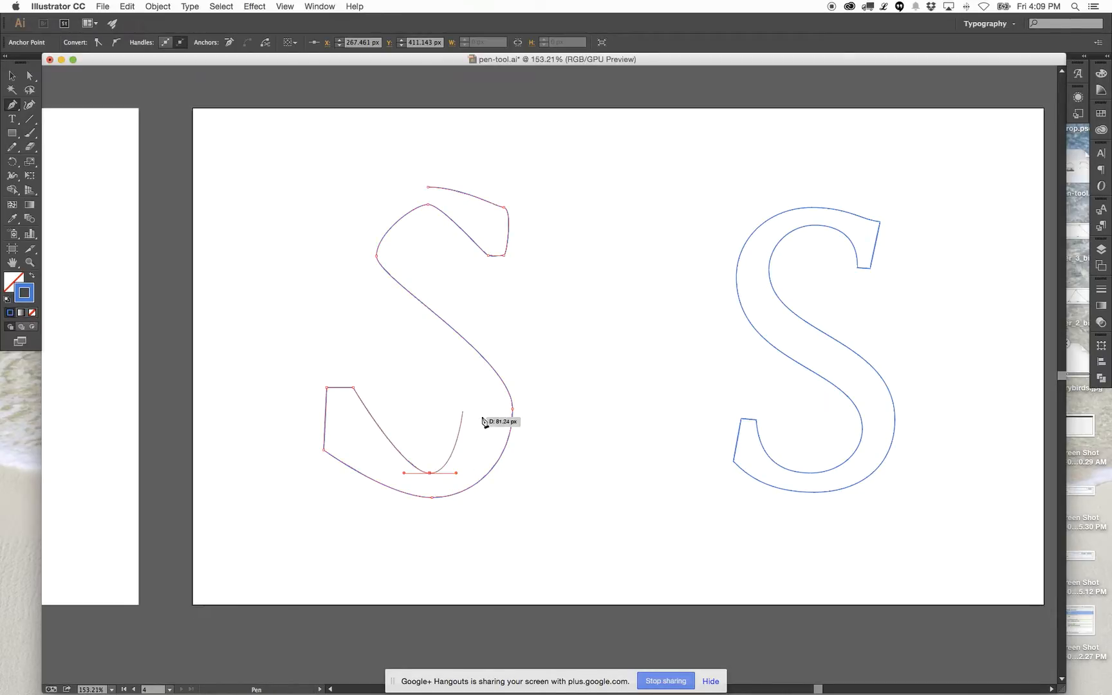
Complete the S outline with curved anchors along the spine's other edge and close it at the top starting anchor.
drag(484, 416, 480, 401)
drag(334, 269, 340, 240)
drag(428, 186, 457, 188)
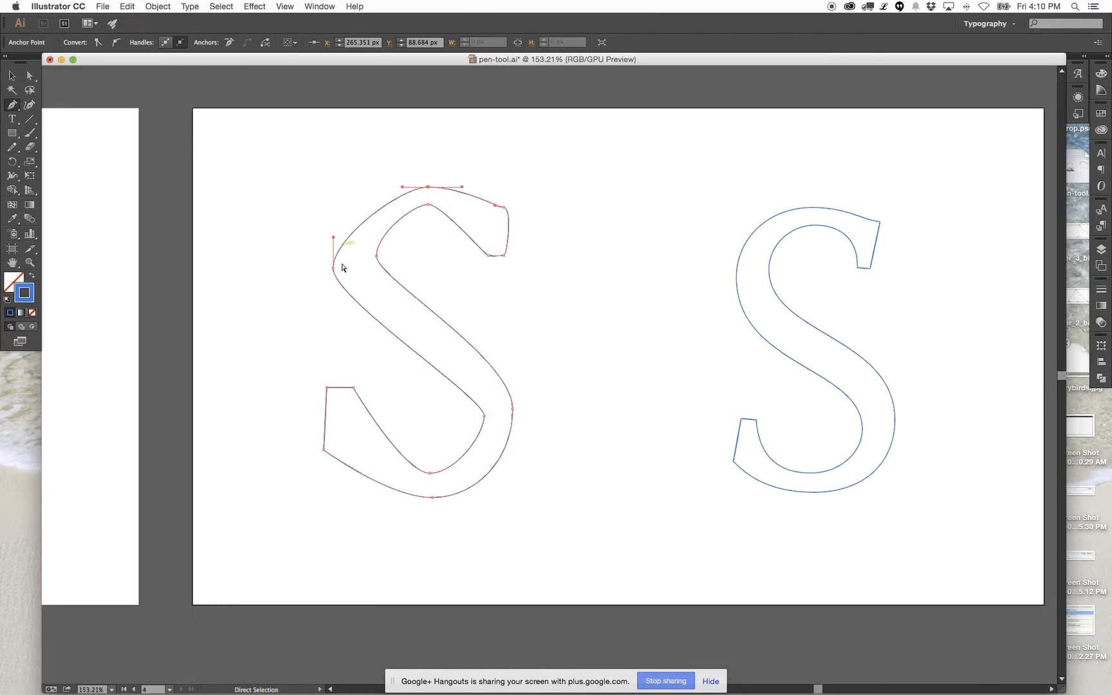
Round the S's upper-left outer curve by moving its left anchor to about X 172 px, Y 179 px and lengthening the adjoining handles.
drag(334, 273, 340, 269)
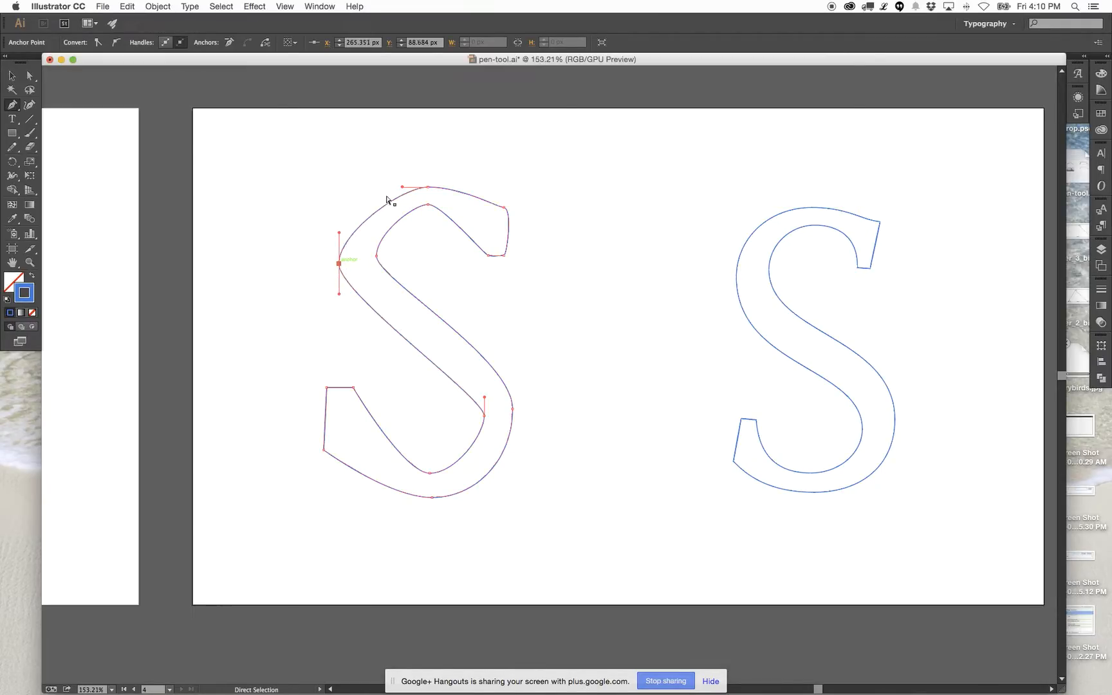
drag(403, 189, 372, 187)
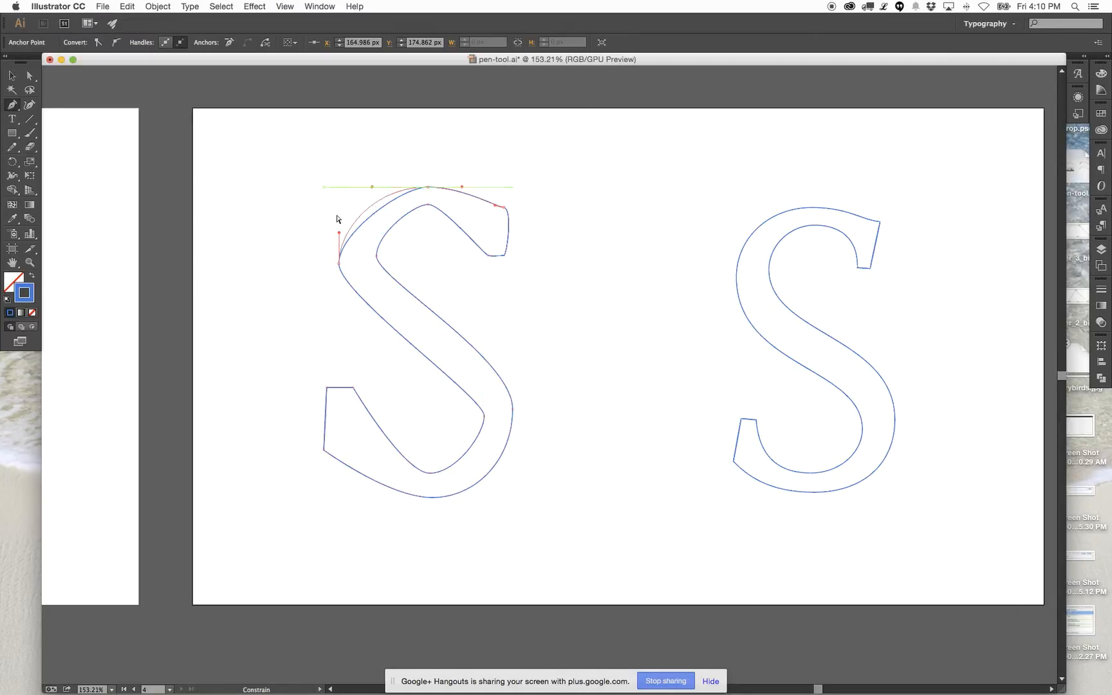
drag(339, 232, 339, 215)
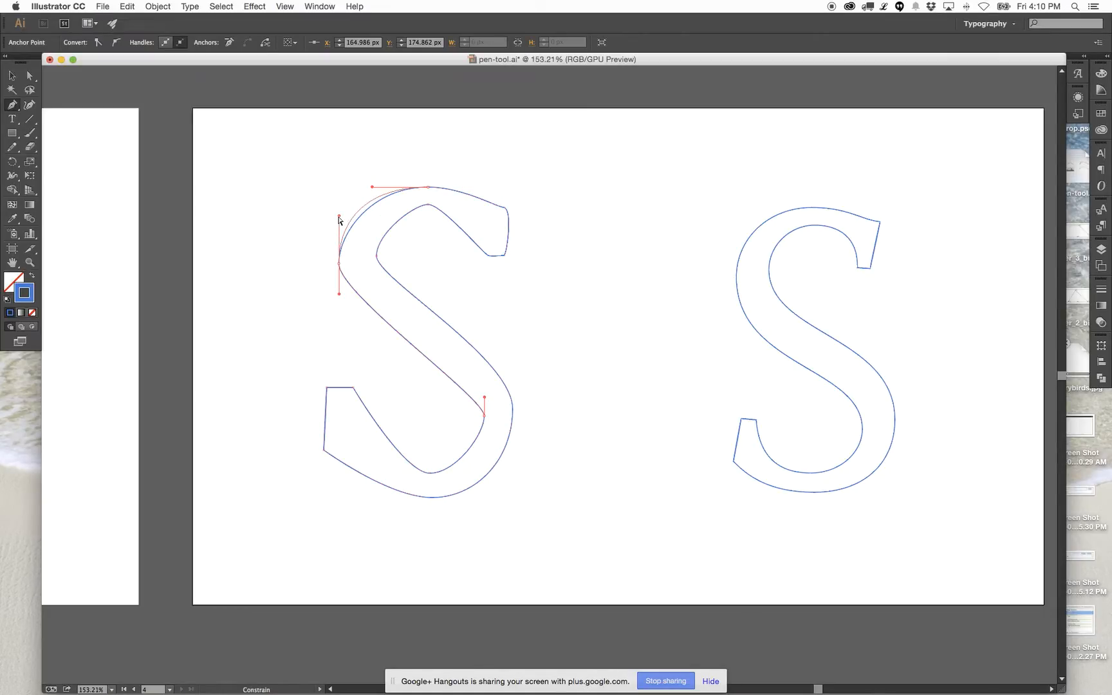
drag(339, 263, 561, 419)
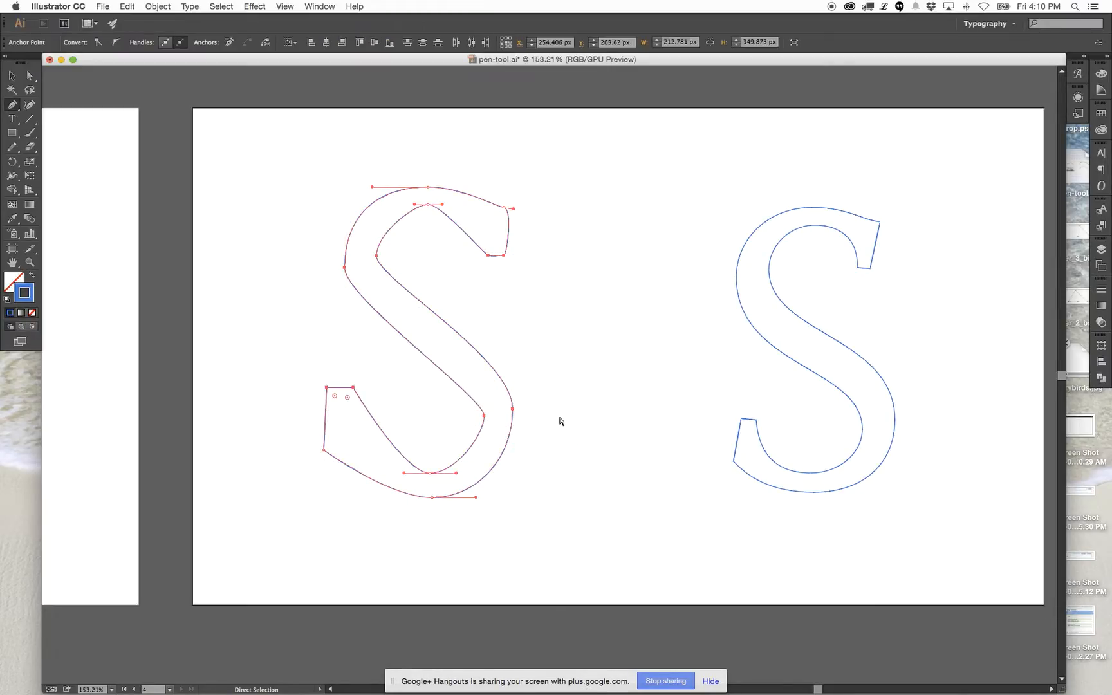
super+click(462, 298)
super+click(345, 271)
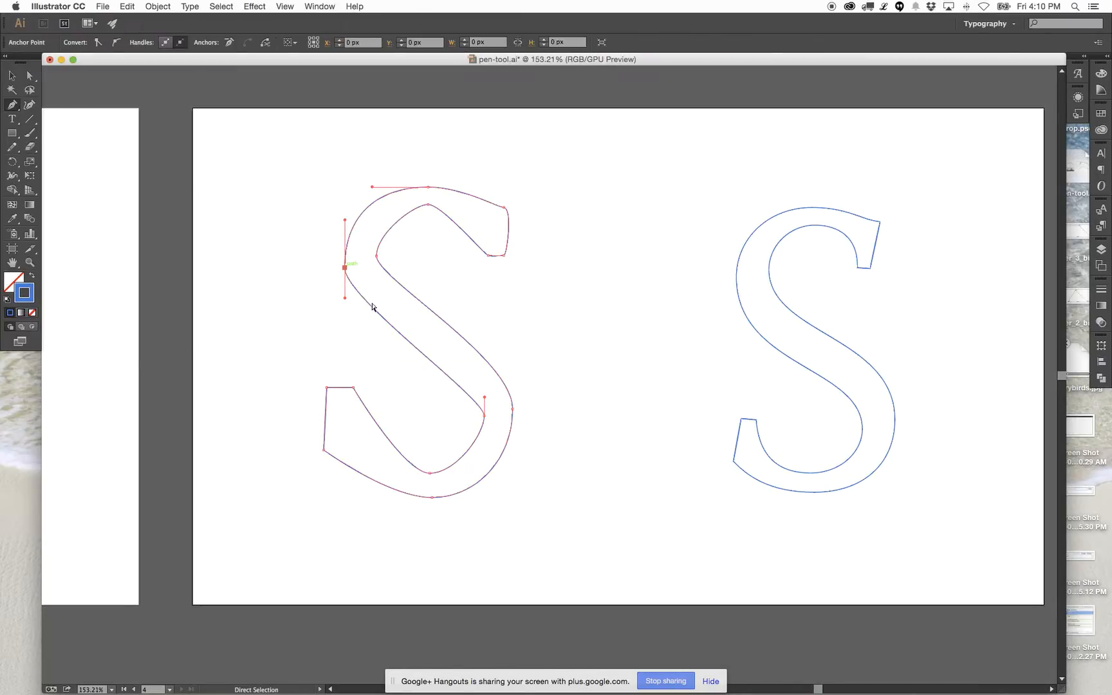
Lengthen the vertical handles bending the spine's lower edge and move its lower-right anchor to about X 329 px, Y 367 px.
drag(345, 297, 344, 365)
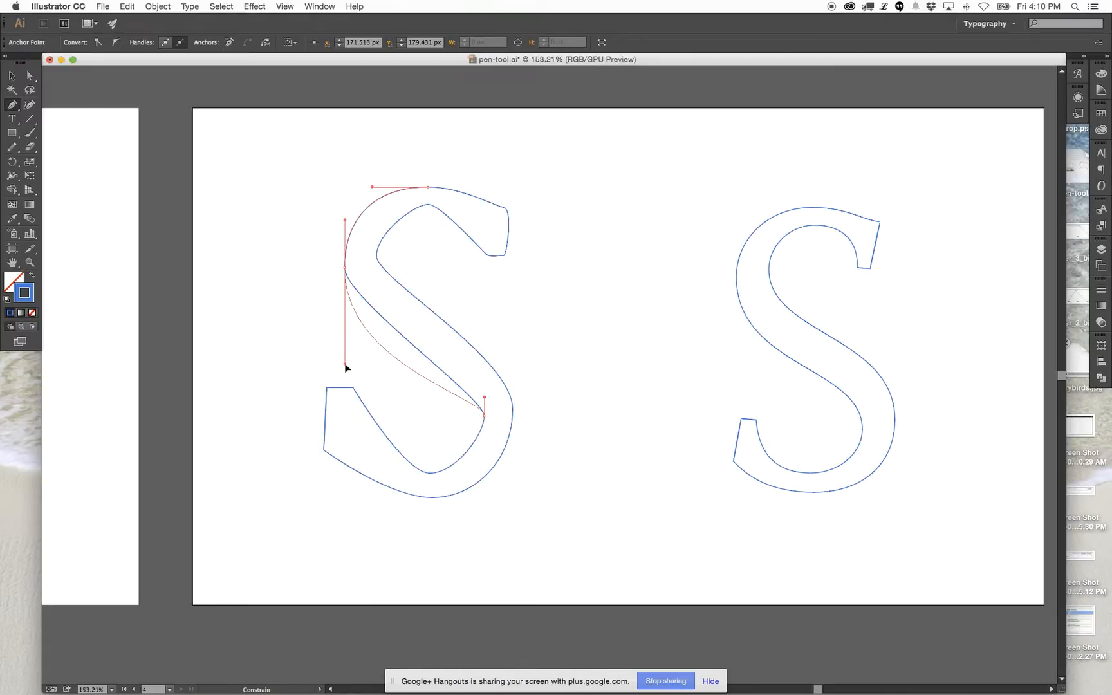
drag(486, 399, 485, 342)
drag(484, 424, 485, 435)
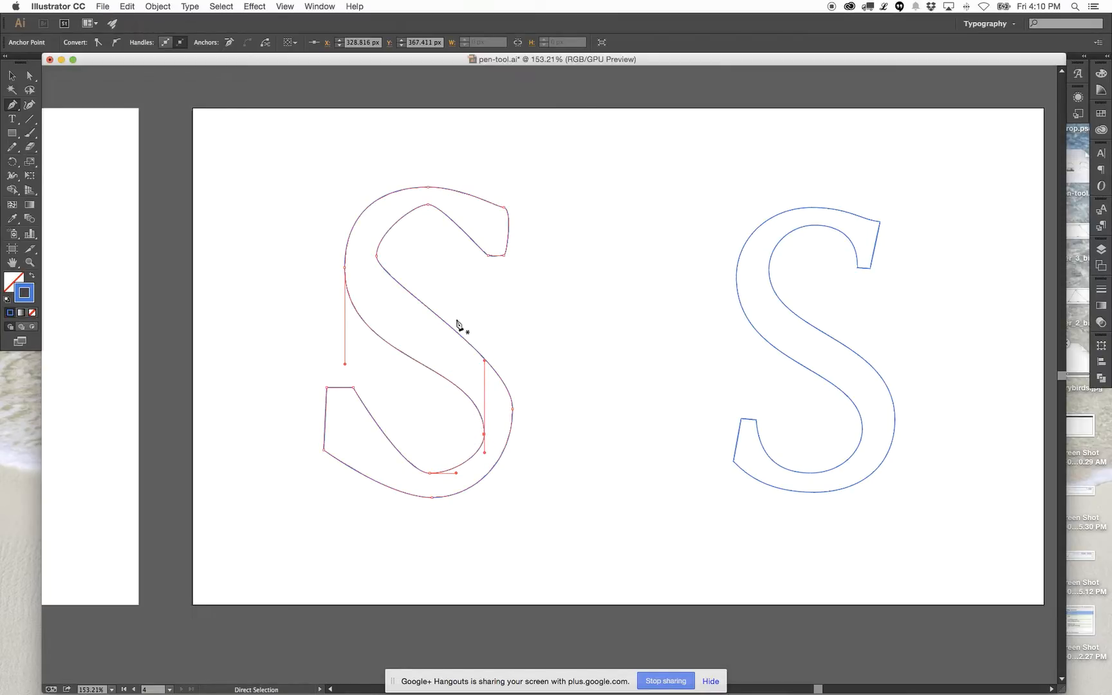
Try adding an anchor midway along the spine's lower edge and tilting its handles, and remove that anchor.
click(416, 362)
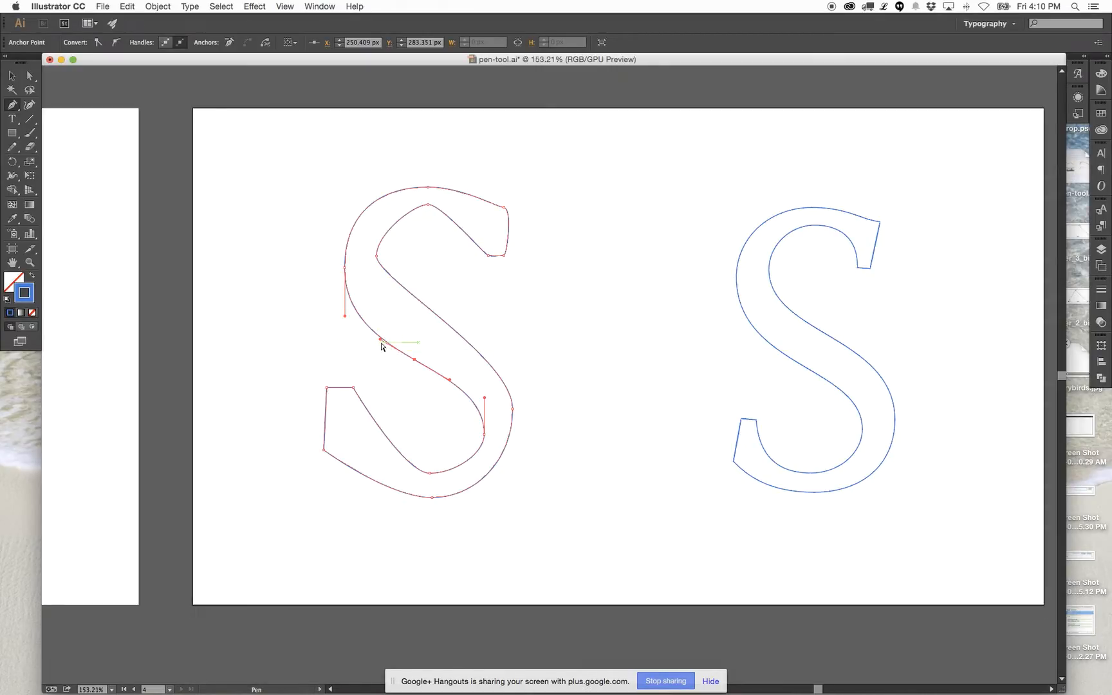
mouse_move(381, 339)
mouse_down()
mouse_move(397, 323)
mouse_move(379, 348)
mouse_up()
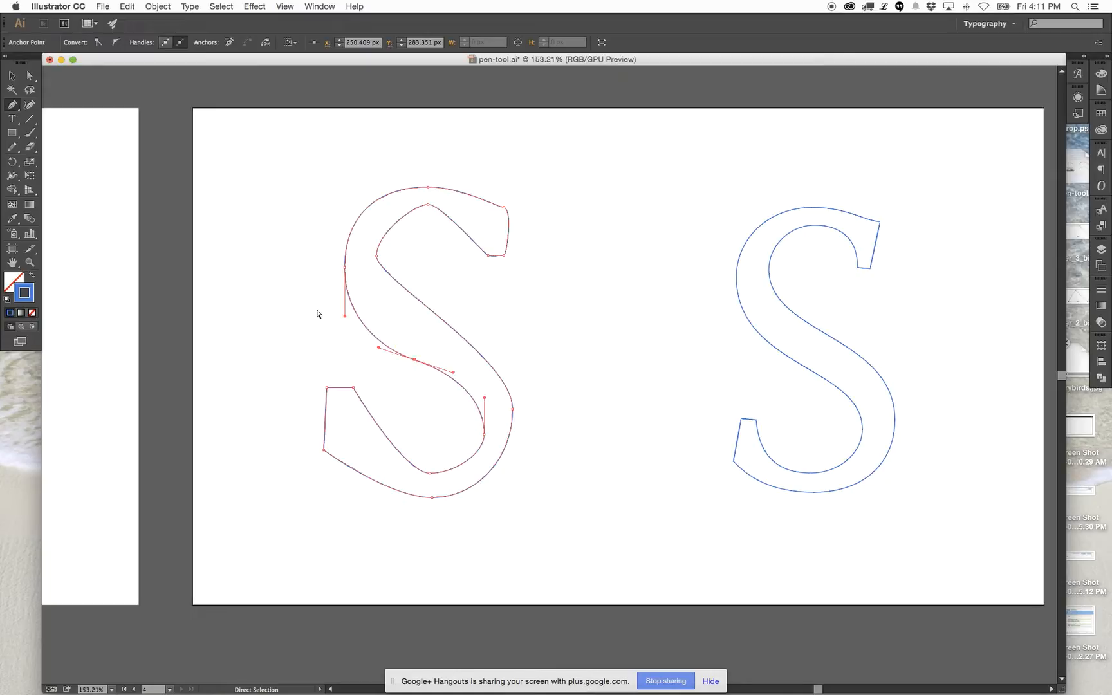
click(415, 359)
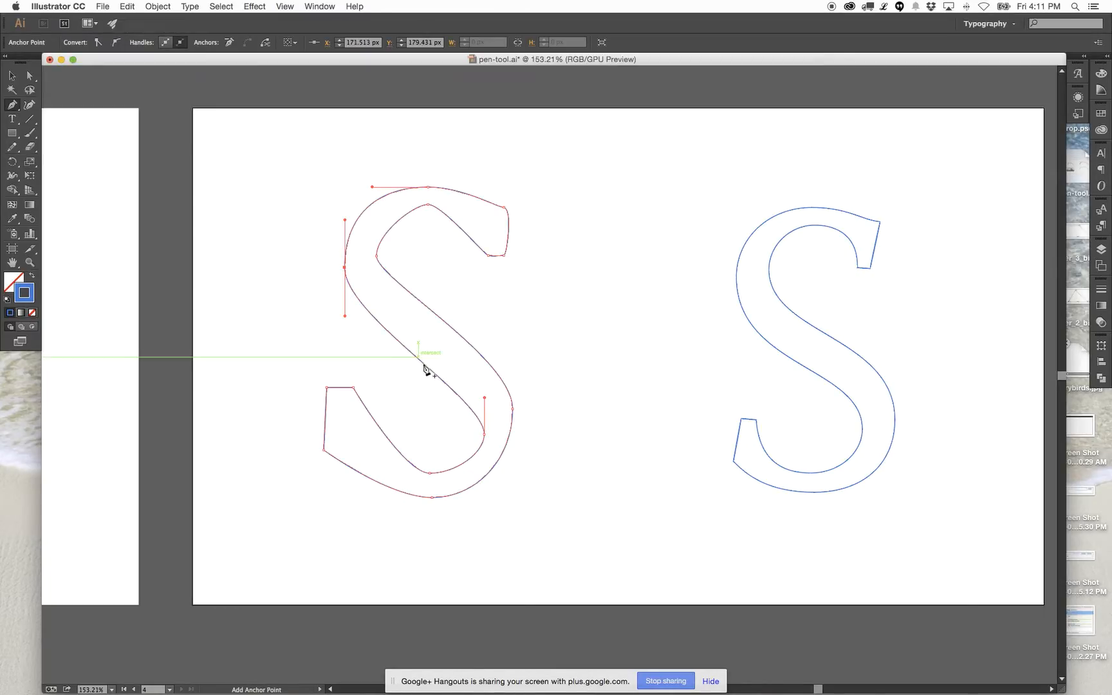
Lengthen the vertical handles along both edges of the S's spine and round the left side of its upper inner curve.
drag(346, 316, 485, 351)
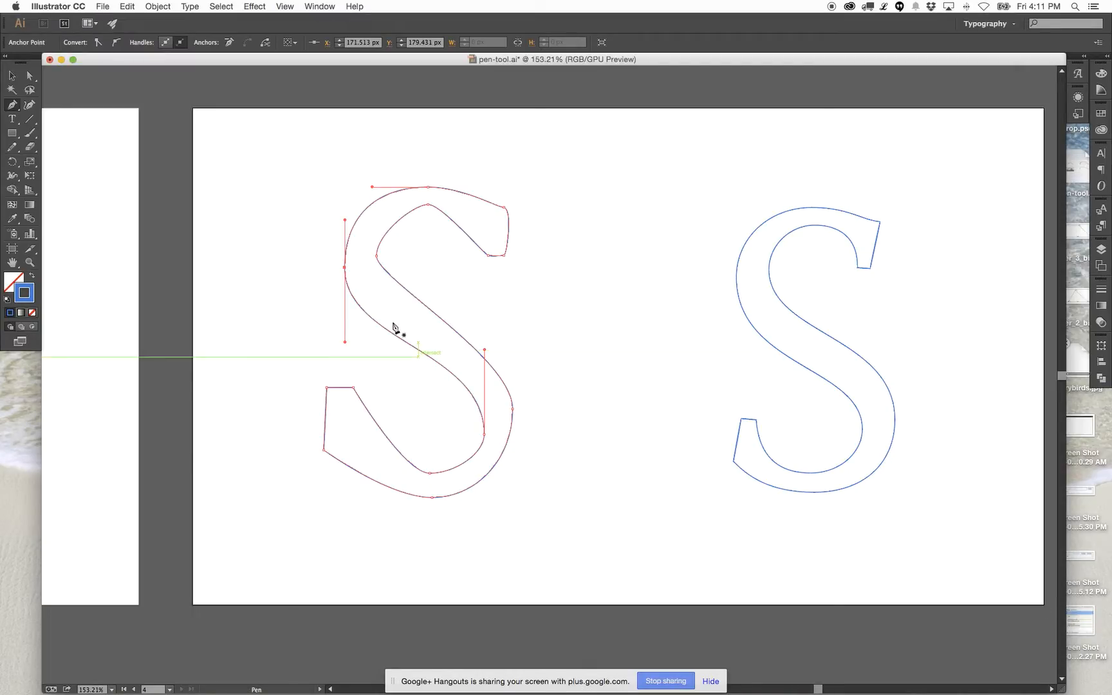
super+click(375, 255)
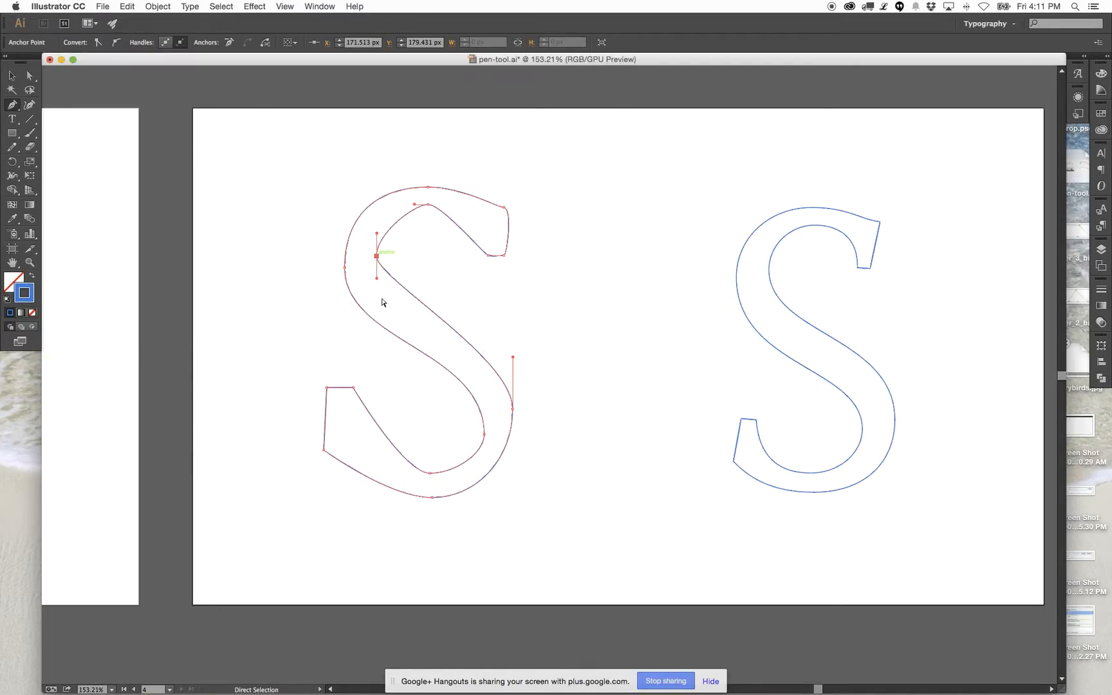
drag(377, 279, 376, 330)
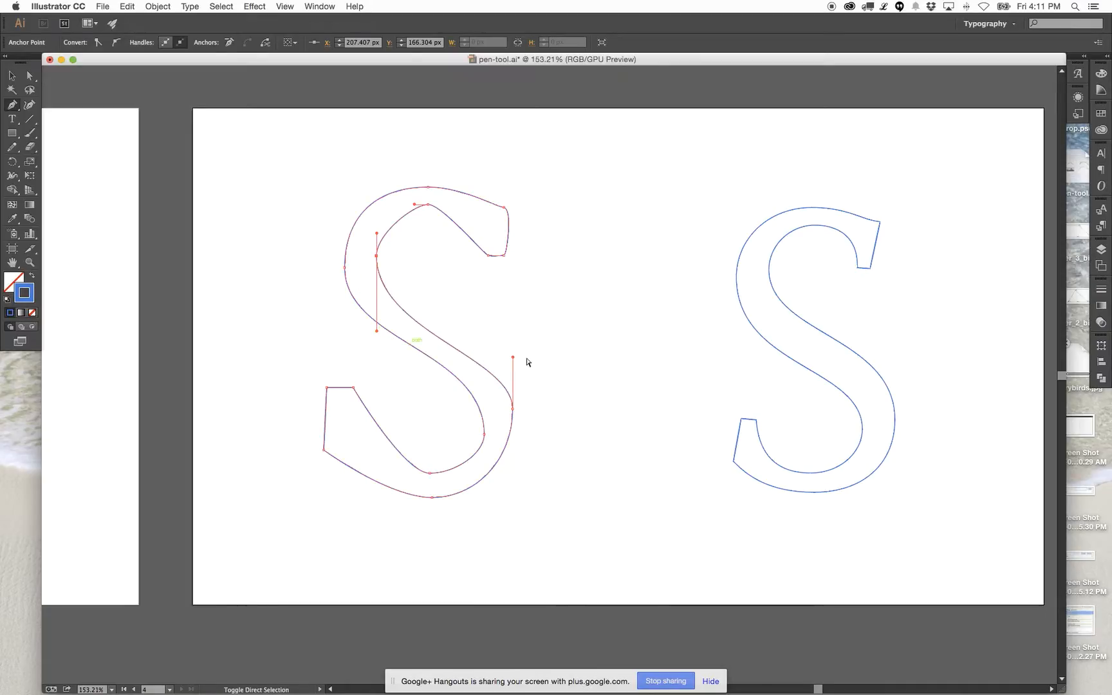
drag(512, 357, 513, 322)
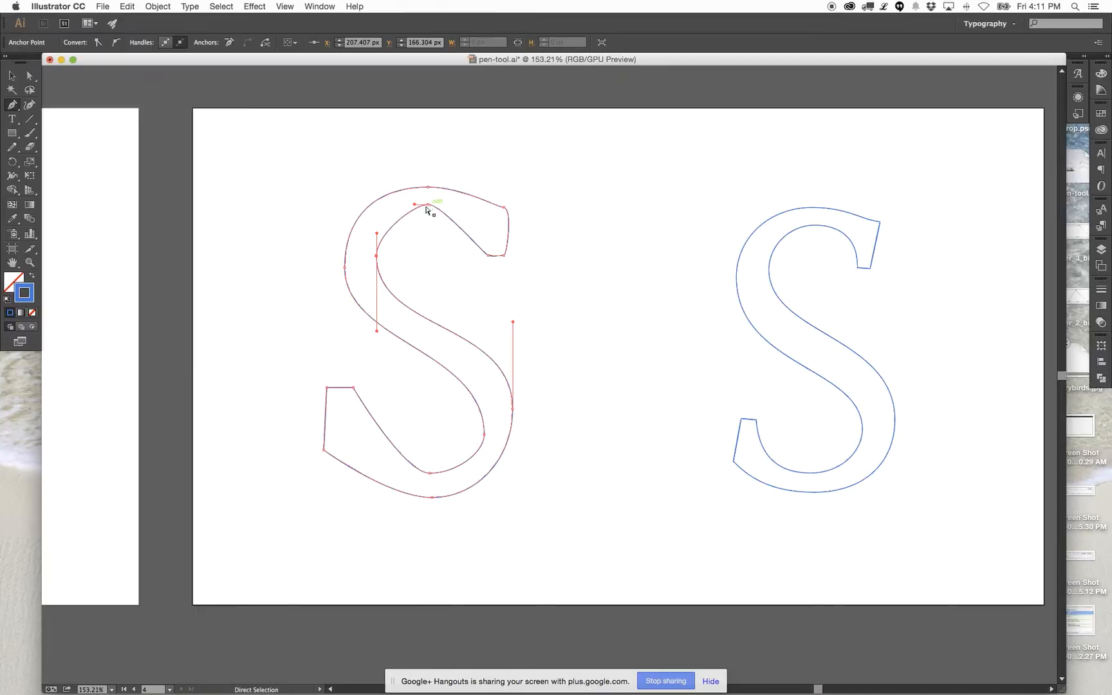
drag(415, 209, 443, 198)
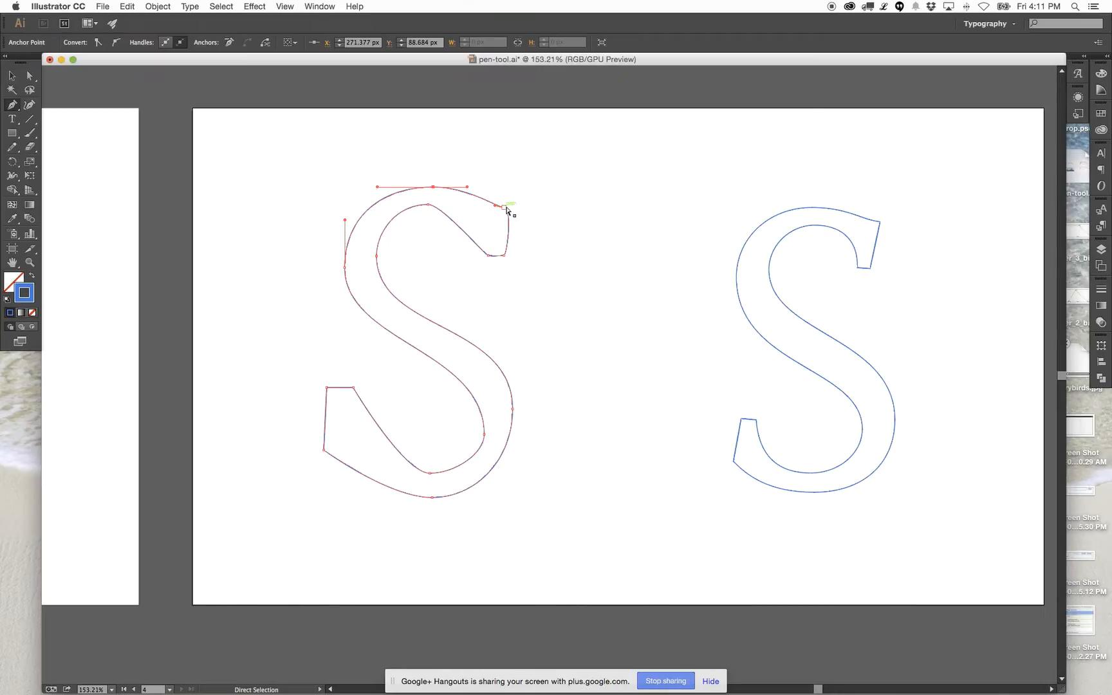
Straighten the outer side of the S's upper-right terminal and move its lower outer corner slightly inward.
drag(508, 210, 504, 209)
drag(508, 259, 506, 258)
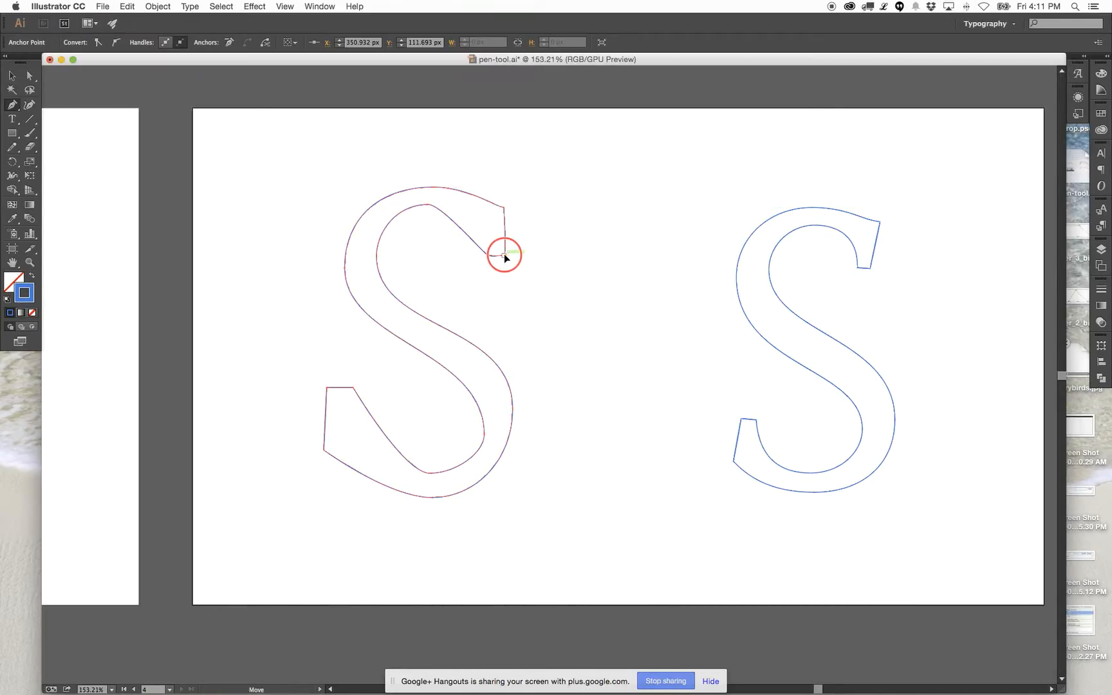
click(506, 254)
click(503, 256)
mouse_move(504, 255)
mouse_down()
mouse_move(497, 272)
mouse_move(503, 258)
mouse_move(488, 254)
mouse_up()
Round the upper inner curve from the terminal's inner corner to the inner top anchor, and lengthen the spine's lower-edge handle.
drag(489, 256, 473, 228)
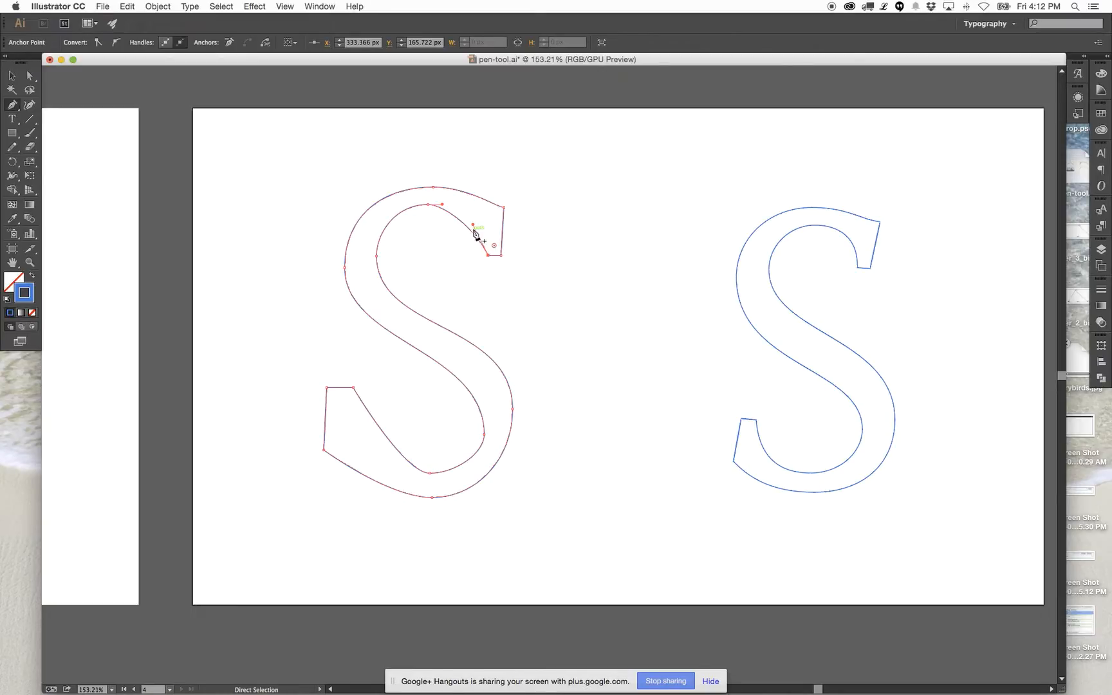
drag(473, 226, 484, 223)
drag(477, 228, 450, 204)
click(403, 192)
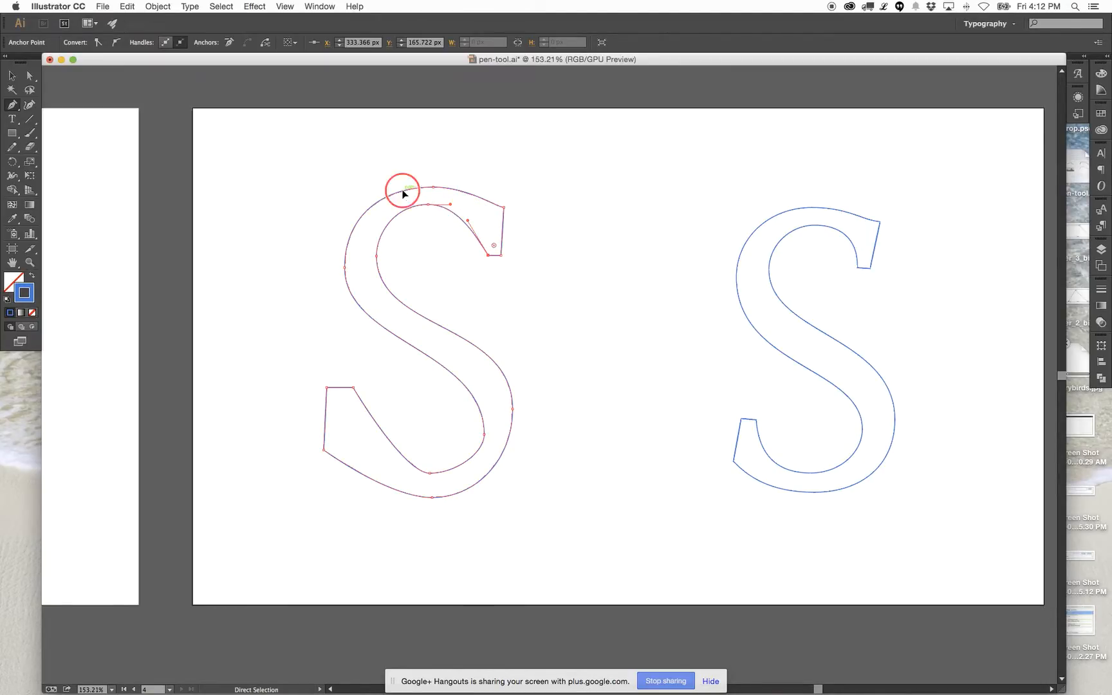
click(430, 360)
drag(346, 343, 345, 359)
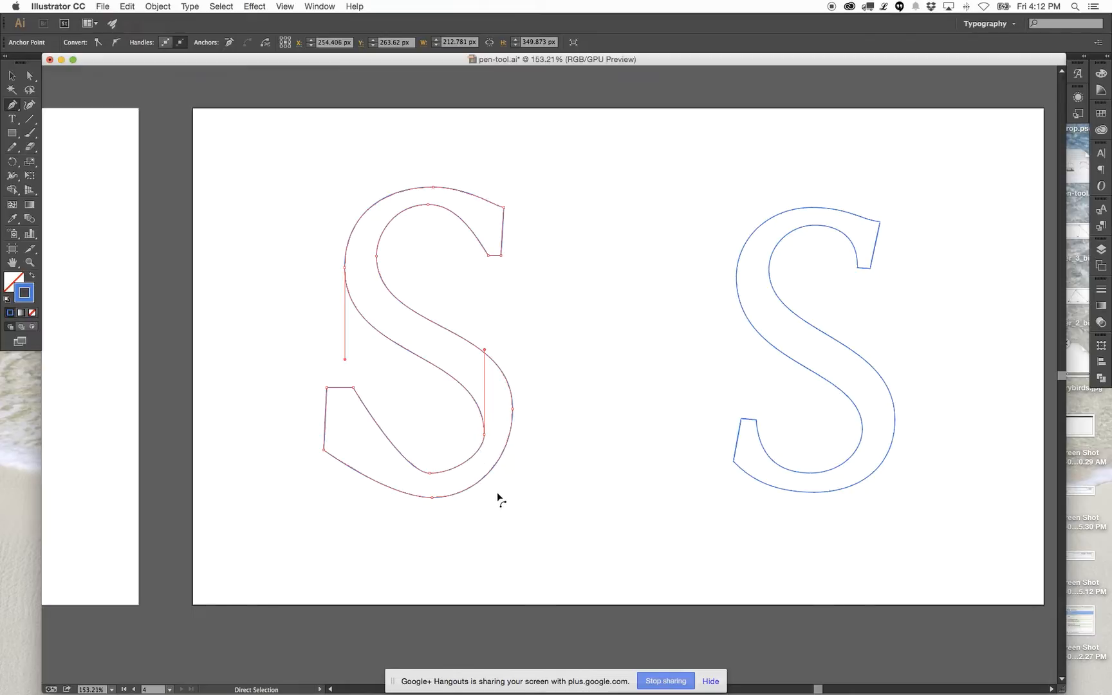
Reshape the S's lower-left terminal into a narrow slanted serif with its outer corner at about X 166 px, Y 387 px.
click(364, 405)
drag(354, 388, 366, 416)
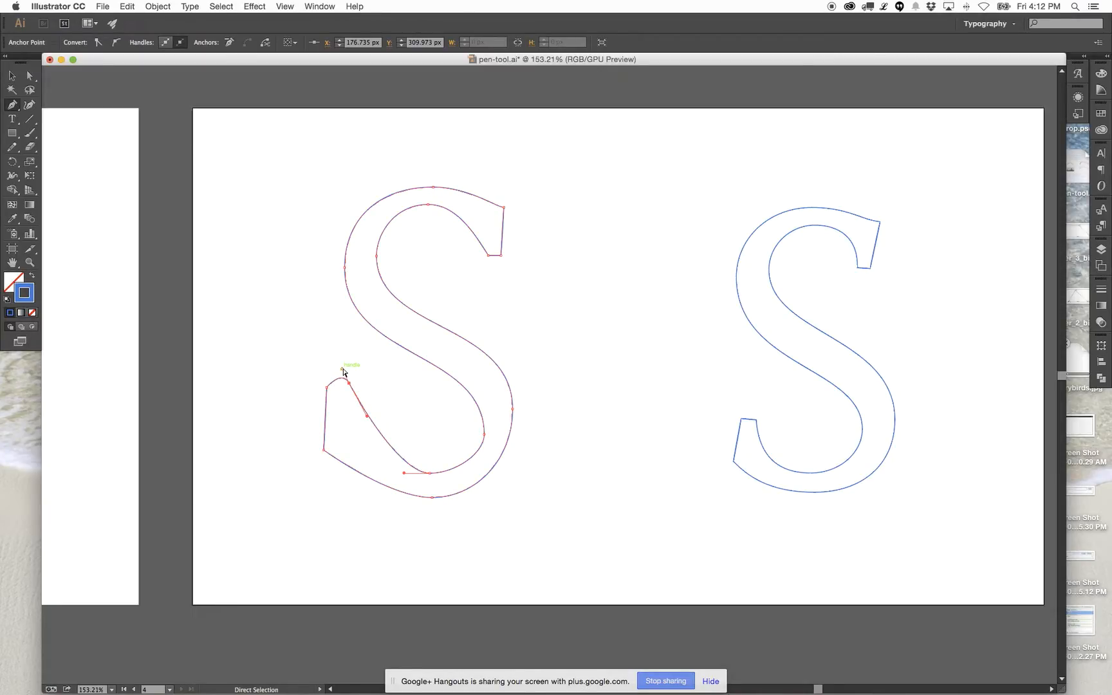
mouse_move(343, 370)
mouse_down()
mouse_move(350, 377)
mouse_move(336, 384)
mouse_up()
drag(325, 451, 323, 370)
key(super+shift+a)
click(327, 424)
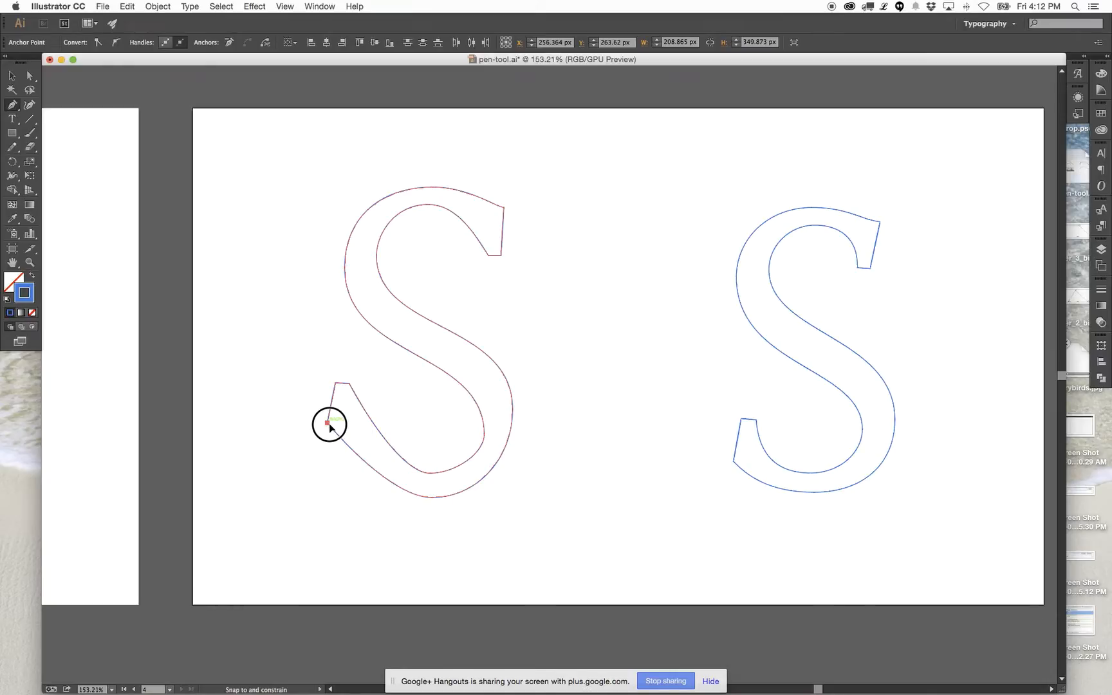
drag(308, 361, 357, 417)
Move the S's outer bottom anchor to about X 260 px, Y 433 px and its right anchor to X 361 px, Y 346 px, adjusting their handles.
drag(432, 500, 424, 492)
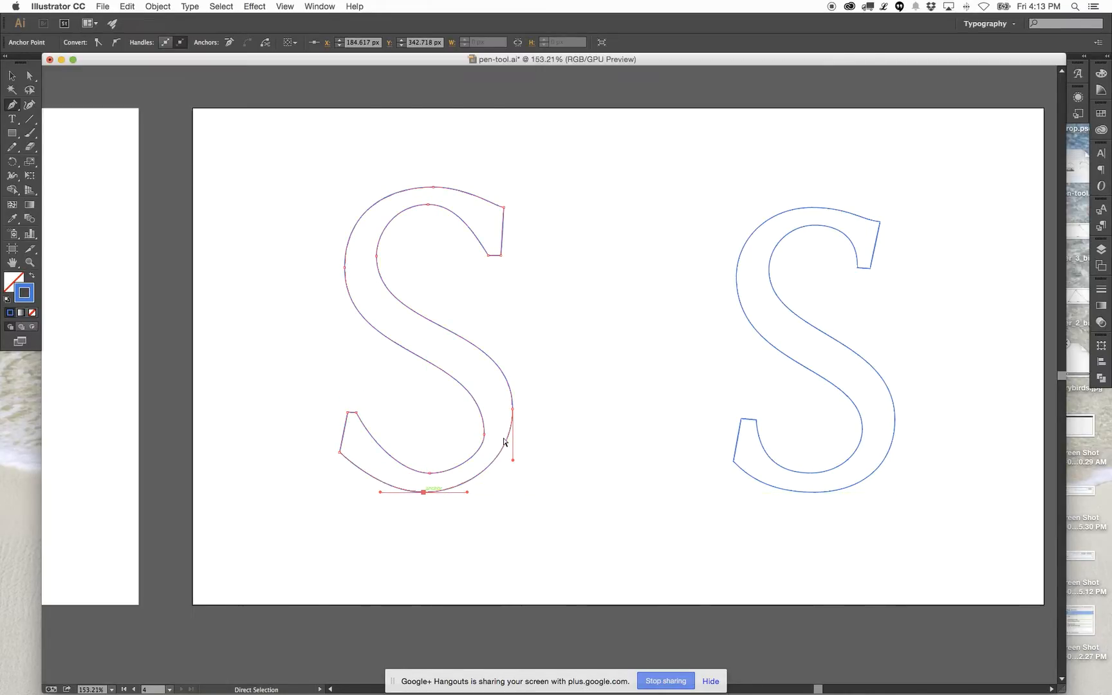
drag(512, 412, 513, 417)
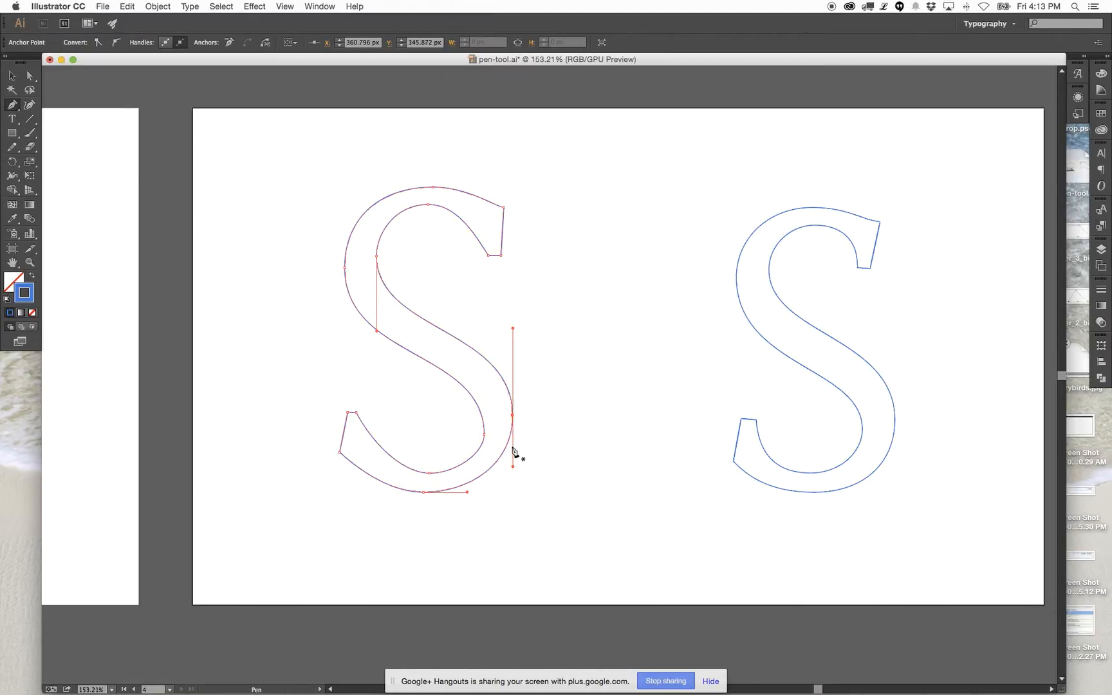
drag(513, 466, 513, 469)
click(467, 492)
drag(461, 496, 461, 493)
super+click(381, 481)
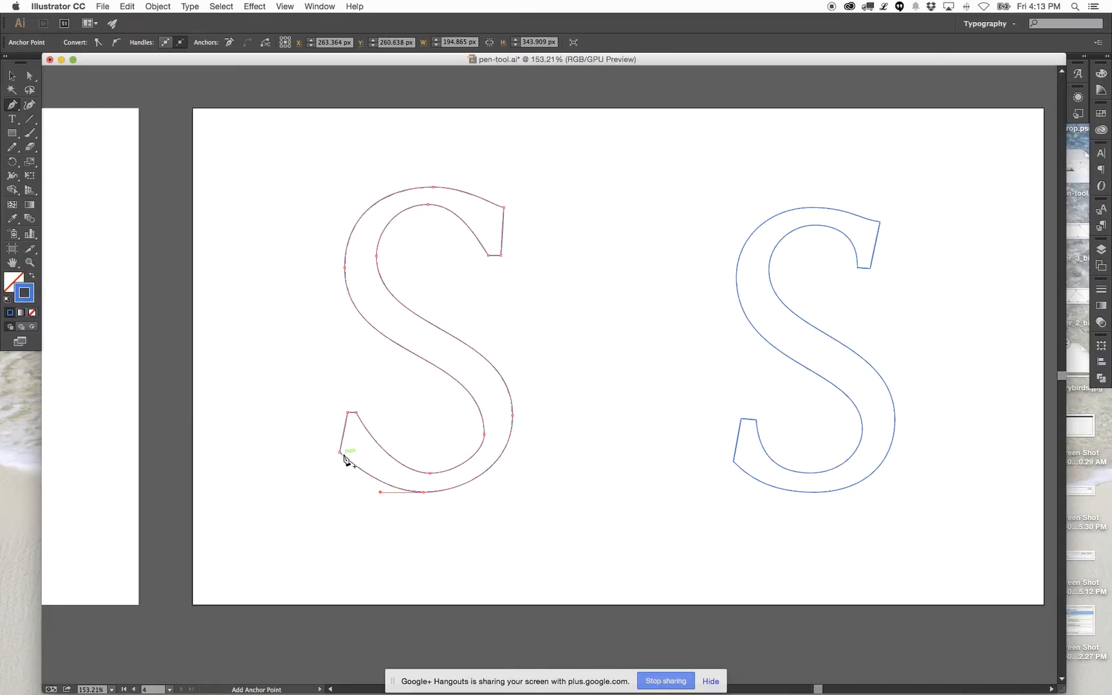
Try to pull a curve handle out of the S's lower-left corner anchor, and deselect the path.
drag(339, 453, 526, 551)
key(super)
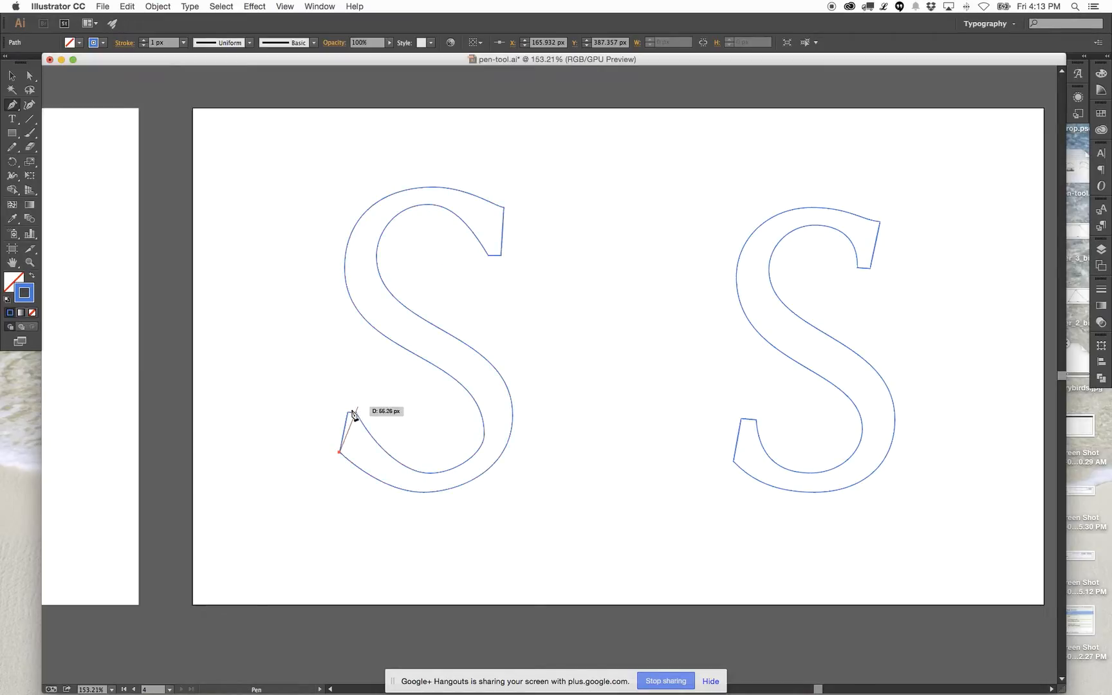
key(super+shift+a)
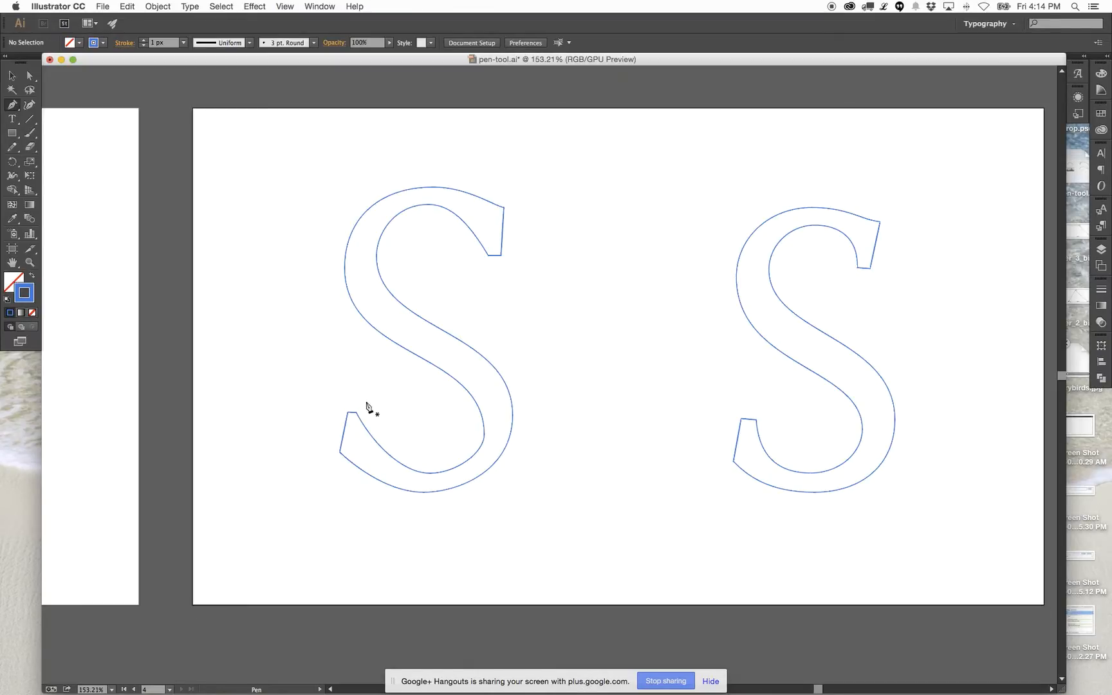
Move the spine's lower-right inner anchor to about X 329 px, Y 359 px and shorten its upper handle.
key(super)
super+click(484, 431)
super+click(484, 431)
drag(484, 430, 484, 427)
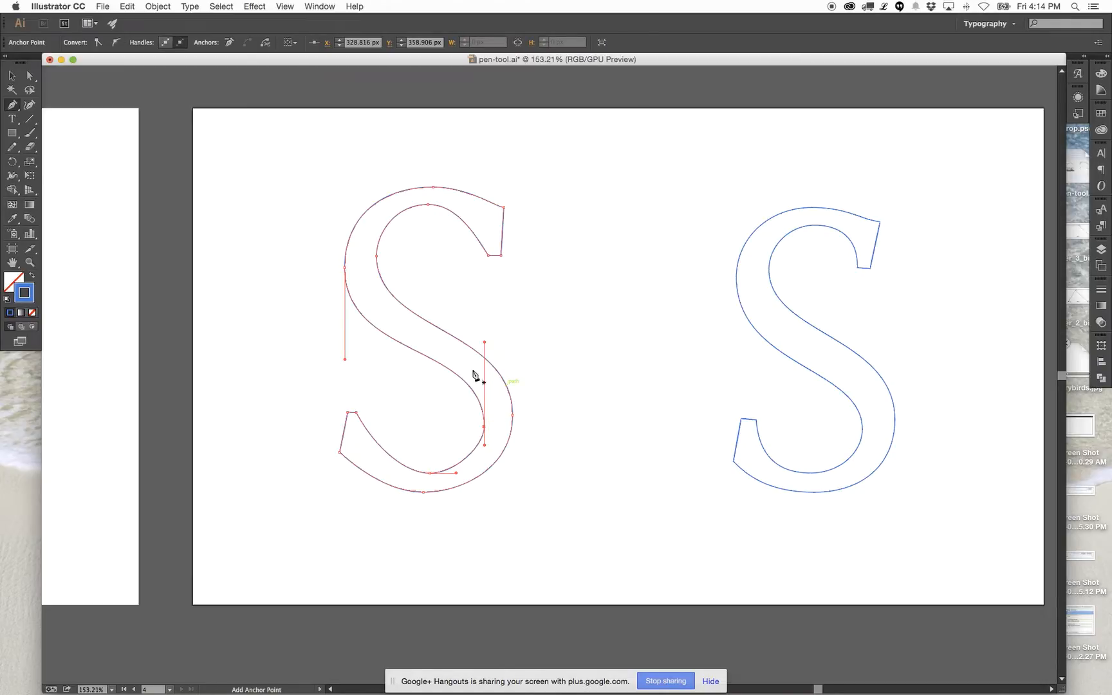
drag(484, 342, 486, 375)
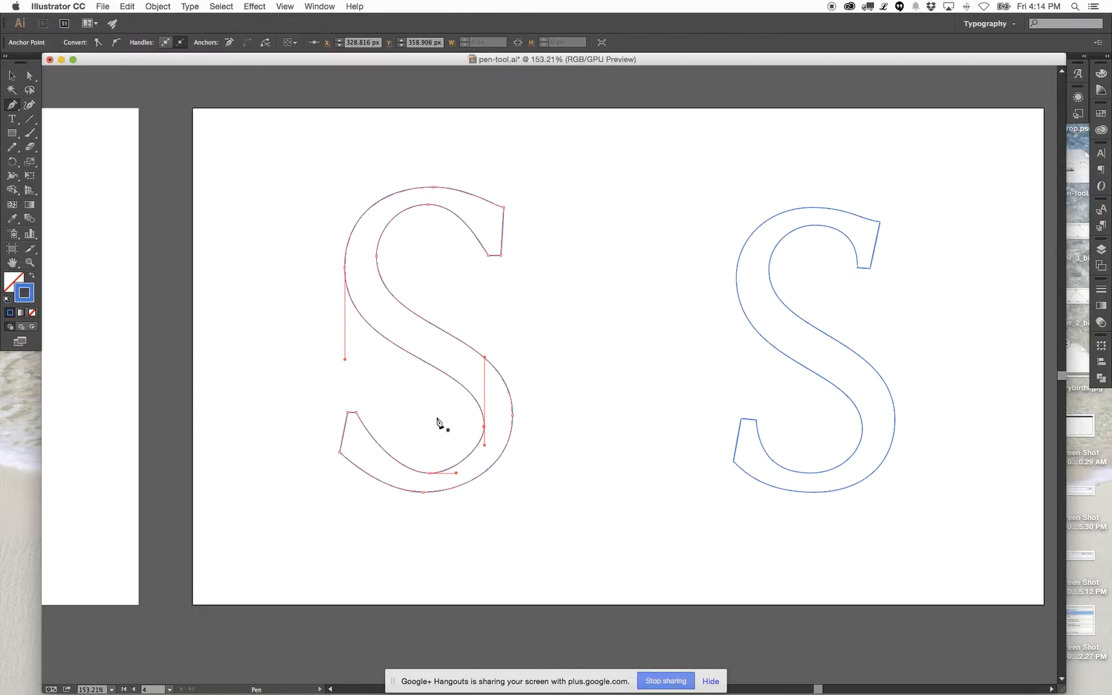
Try to adjust the S's lower-left corner anchor and clear the selection.
super+click(423, 492)
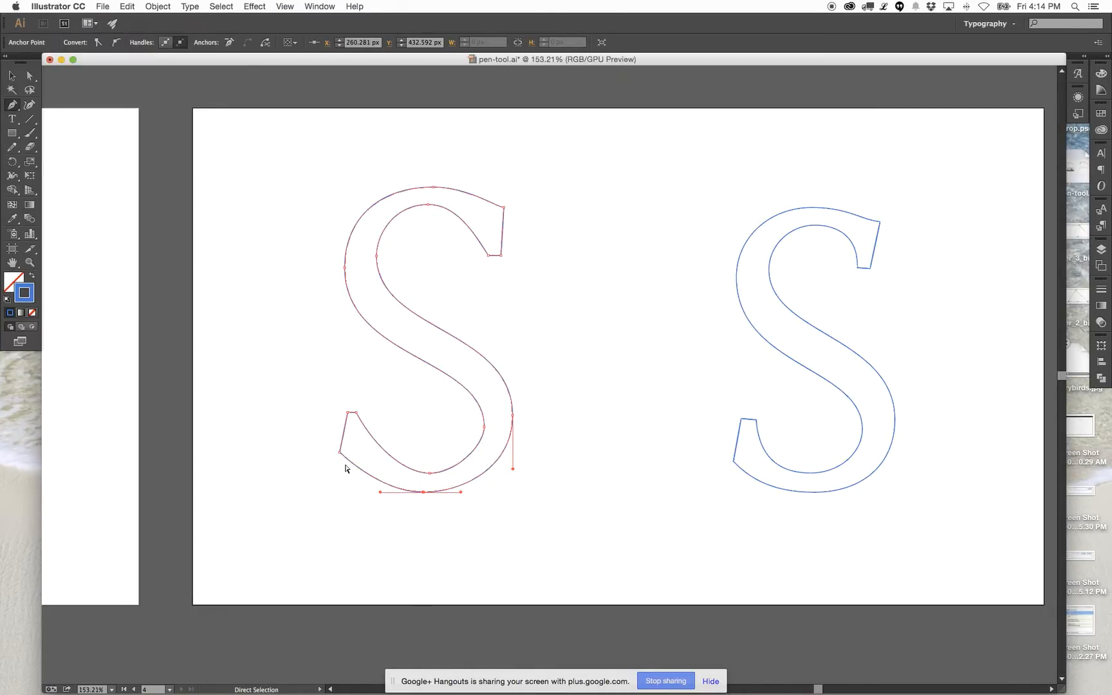
drag(340, 452, 345, 468)
super+click(371, 491)
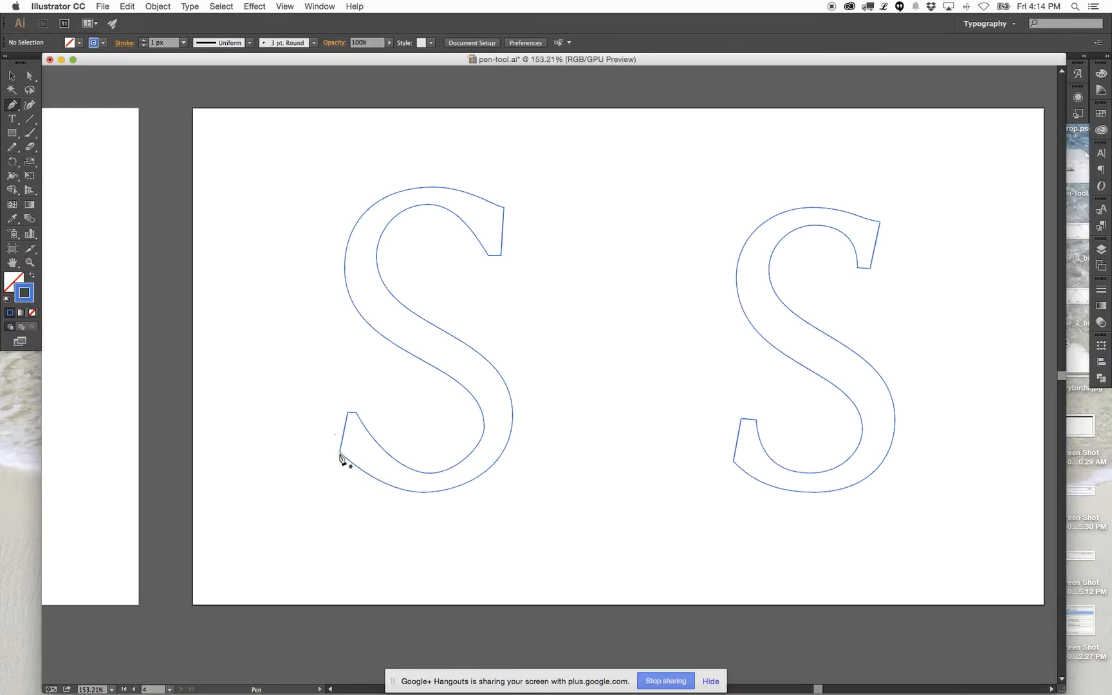
super+click(340, 454)
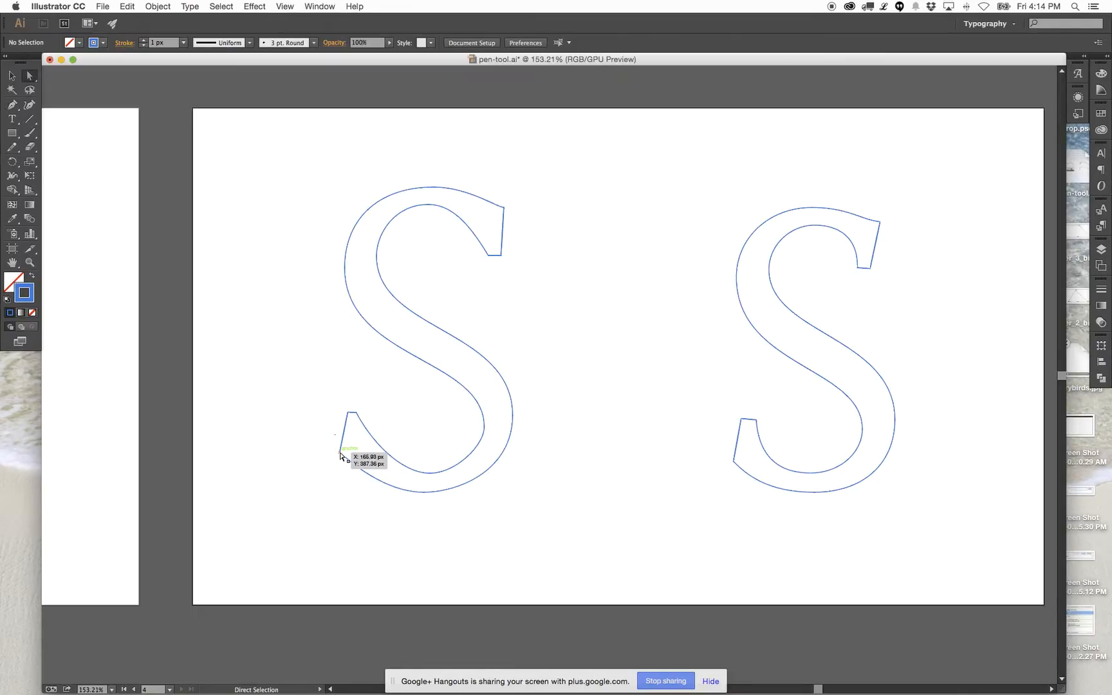
drag(340, 454, 345, 463)
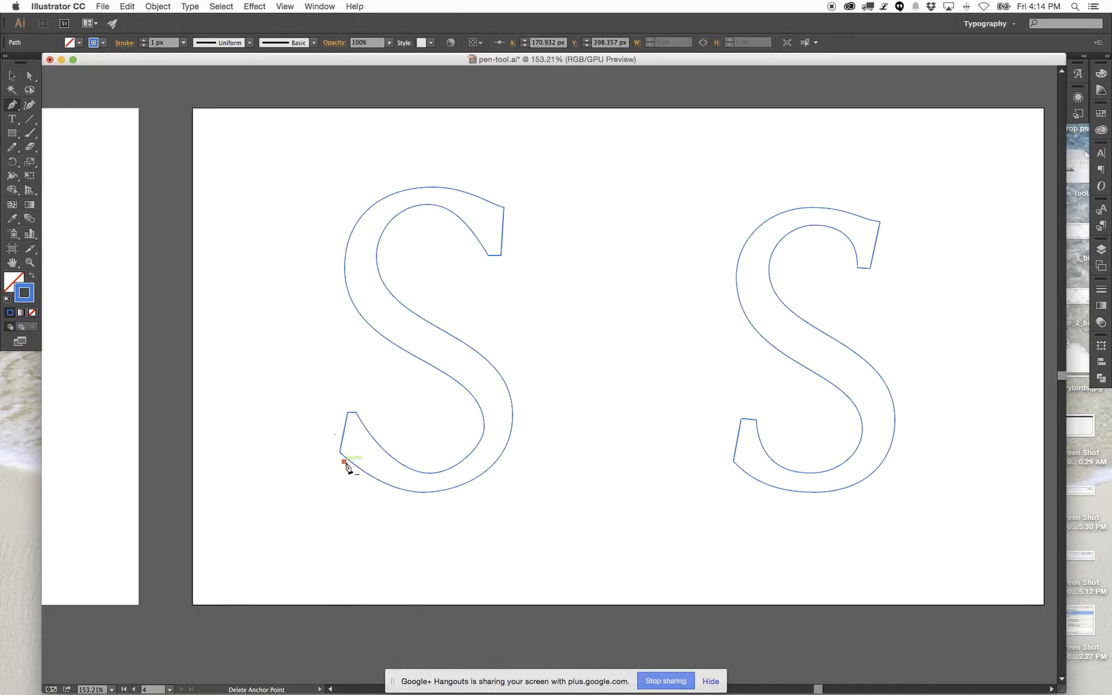
key(super+shift+a)
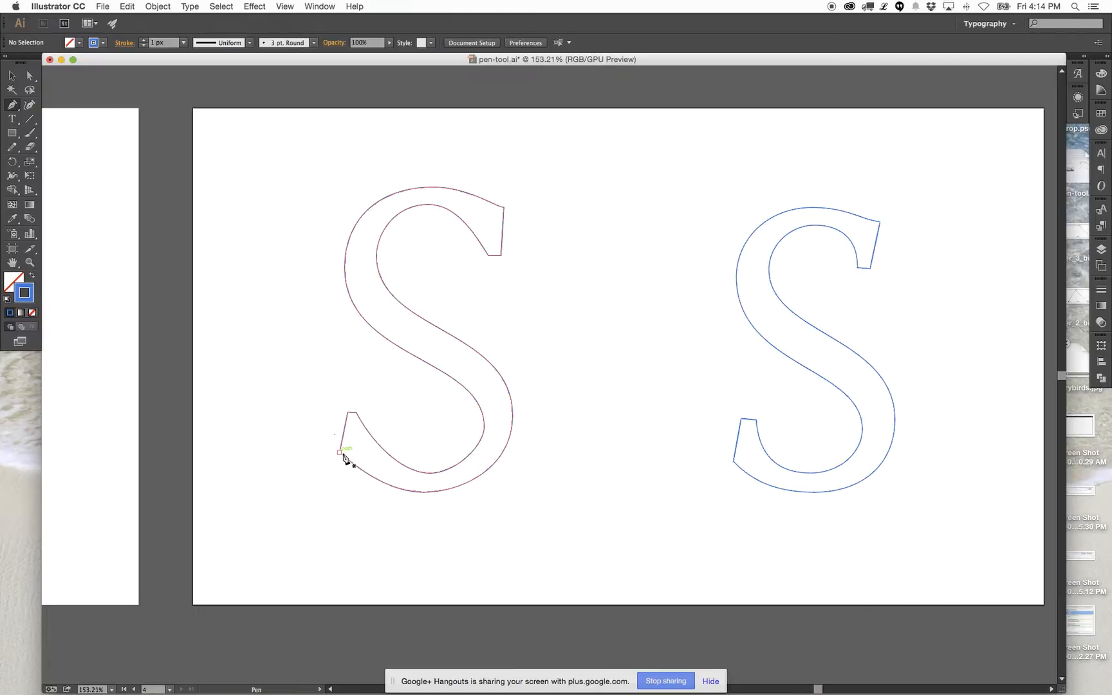
Convert the S's lower-left corner into a smooth anchor with short slanted handles, and deselect the letter.
super+click(340, 454)
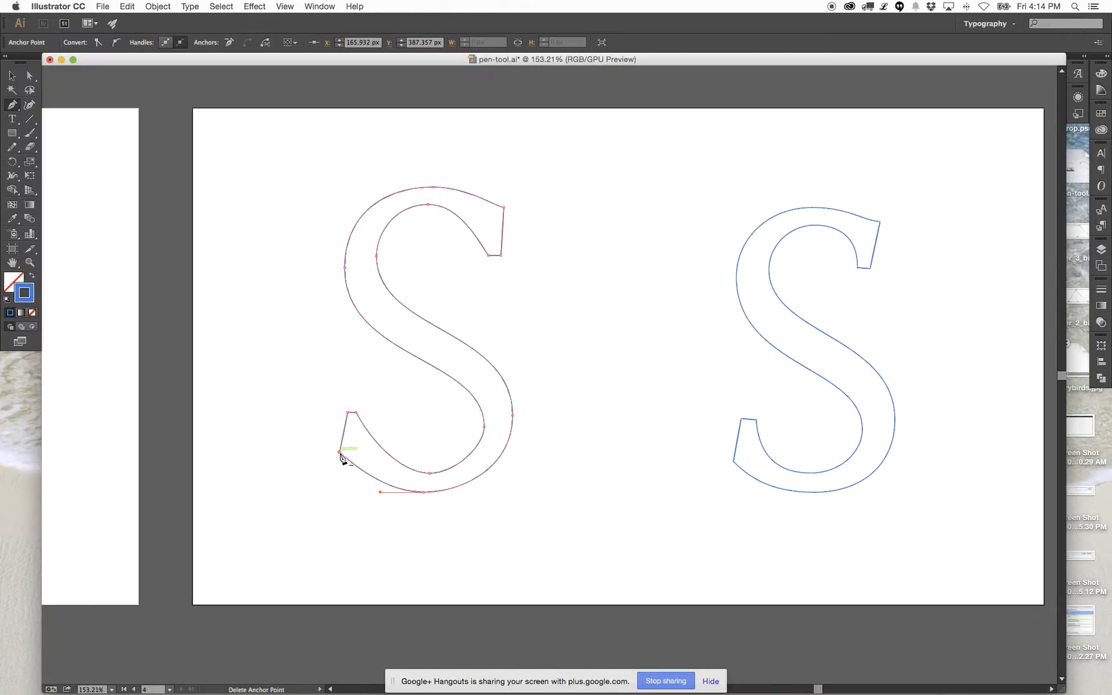
drag(340, 454, 338, 442)
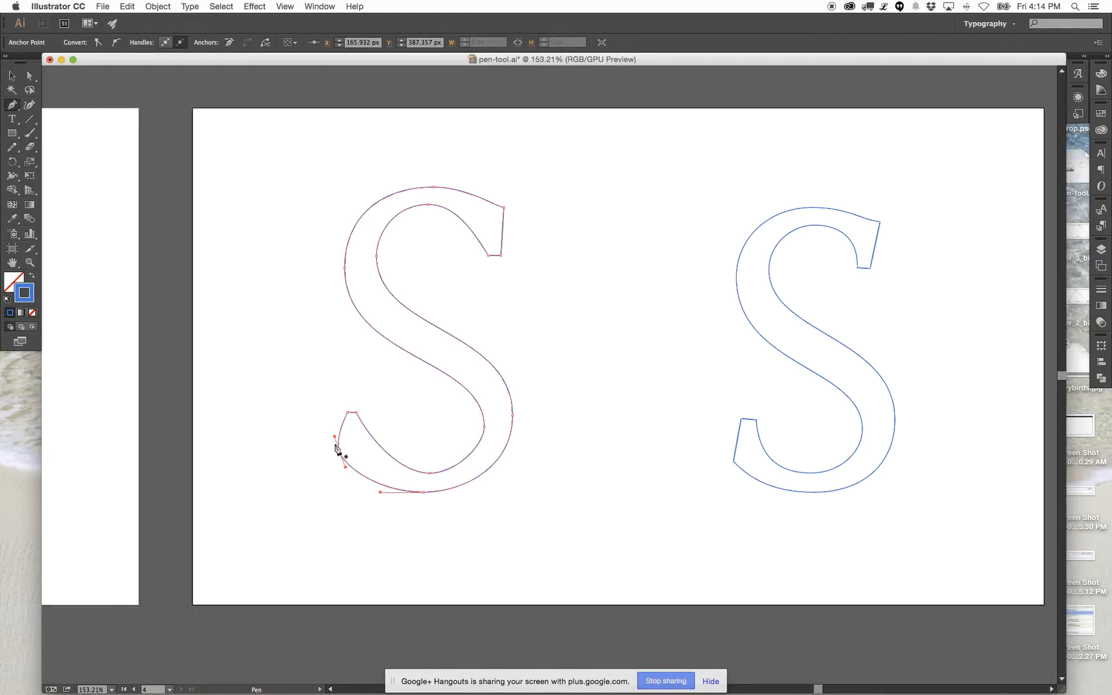
key(XF86AudioLowerVolume)
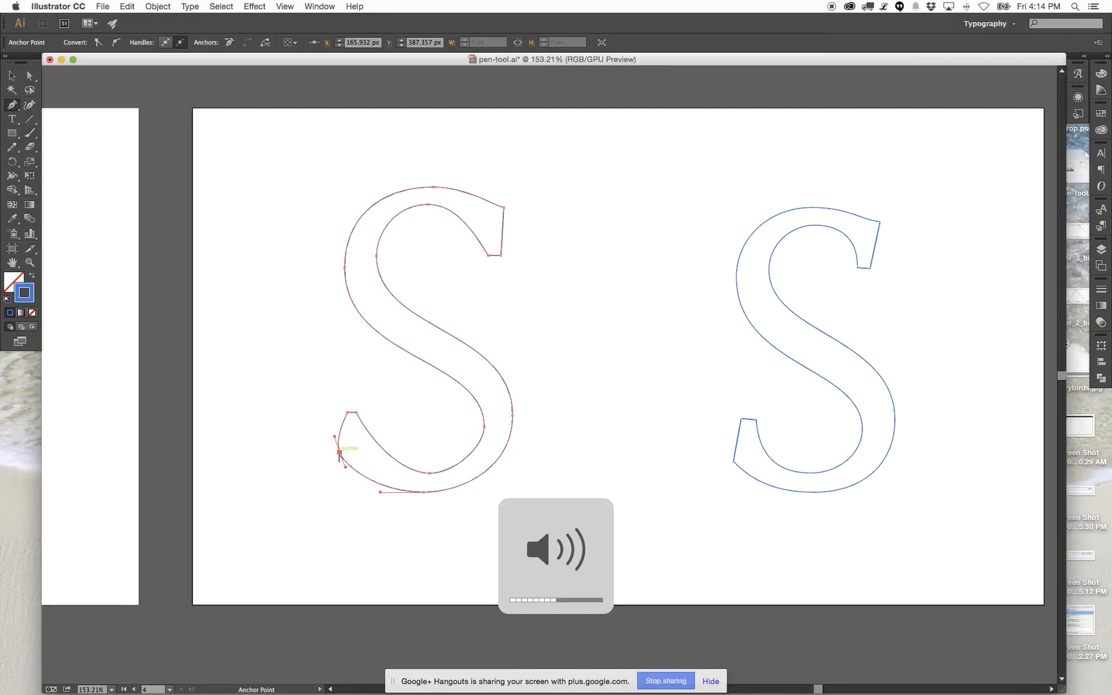
click(339, 453)
mouse_move(339, 453)
mouse_down()
mouse_move(343, 462)
mouse_move(336, 439)
mouse_up()
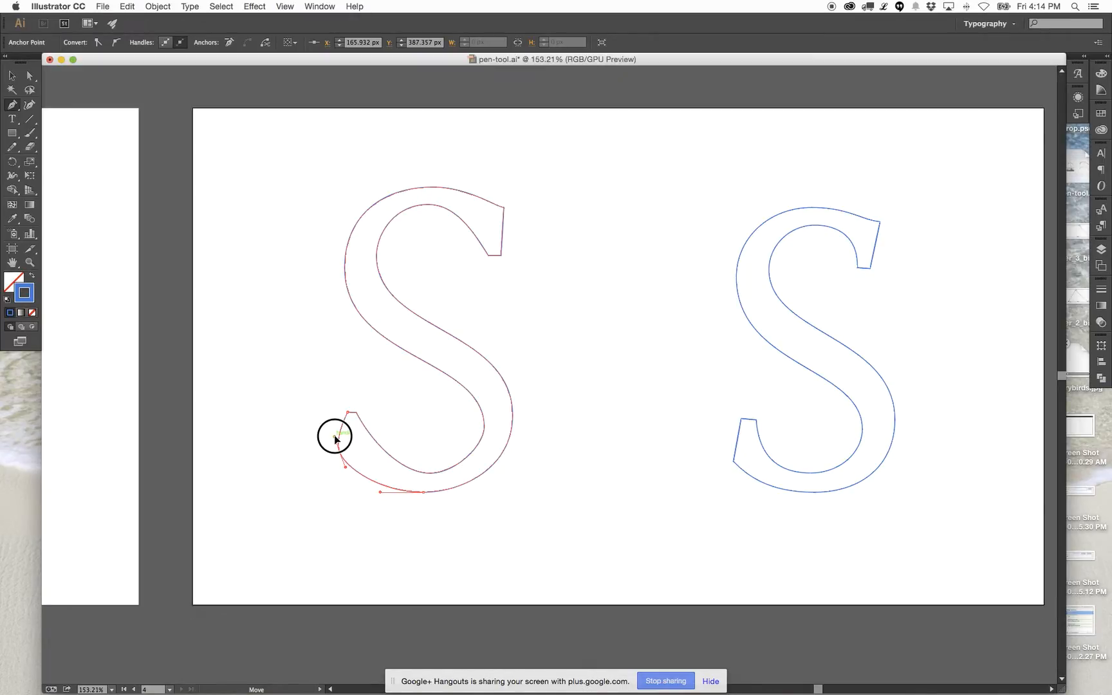
drag(335, 439, 335, 437)
click(11, 75)
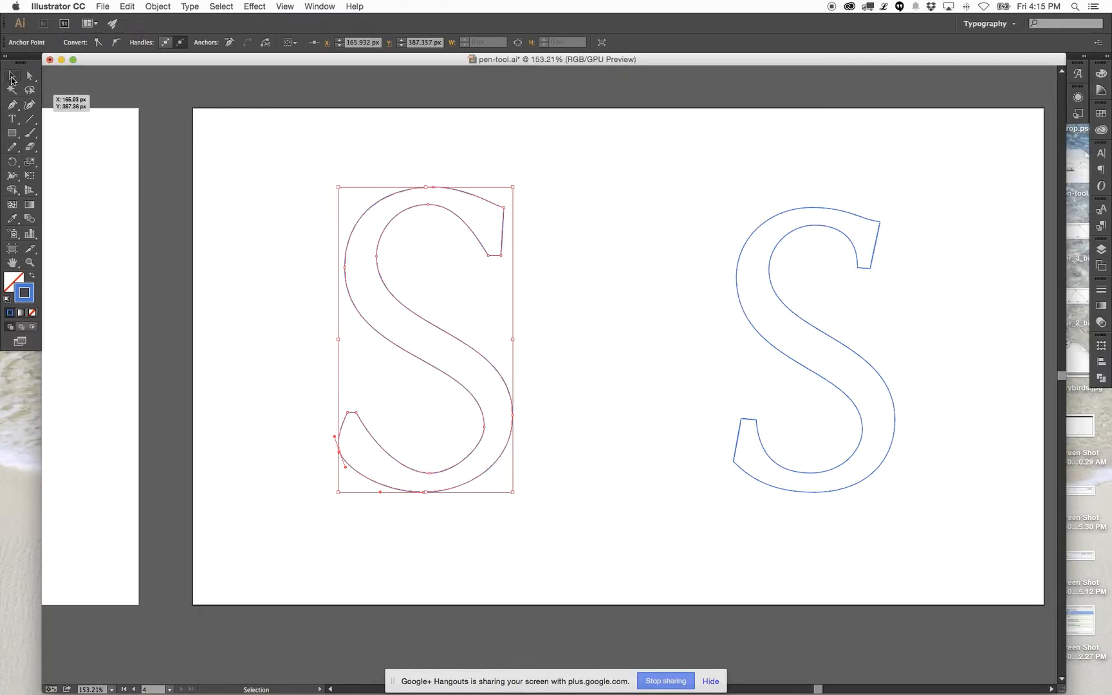
click(293, 278)
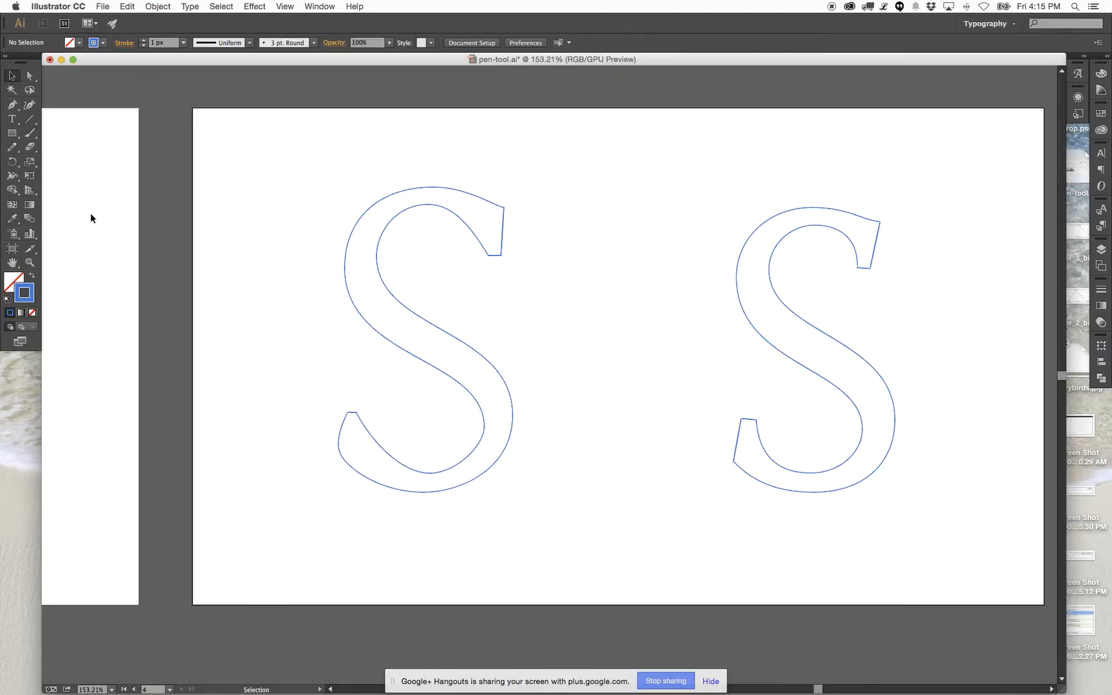
Select the S's smoothed lower-left anchor to examine its curve handles.
click(12, 133)
click(14, 133)
mouse_move(14, 138)
mouse_down()
mouse_move(57, 161)
mouse_move(15, 134)
mouse_up()
key(a)
click(339, 452)
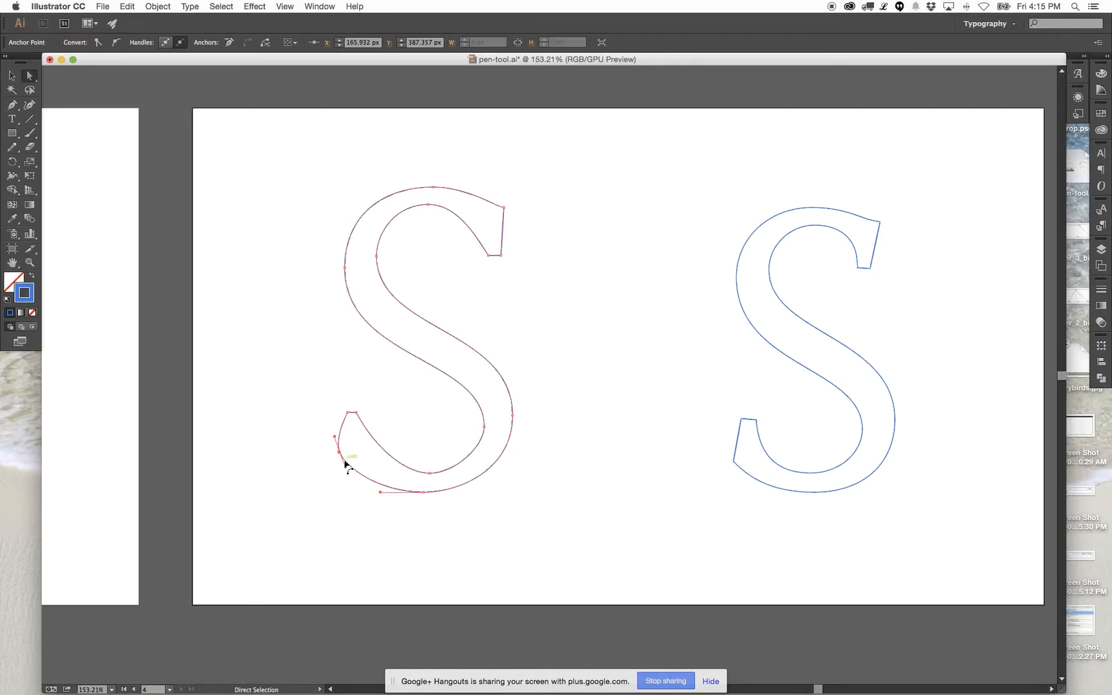
click(339, 452)
key(p)
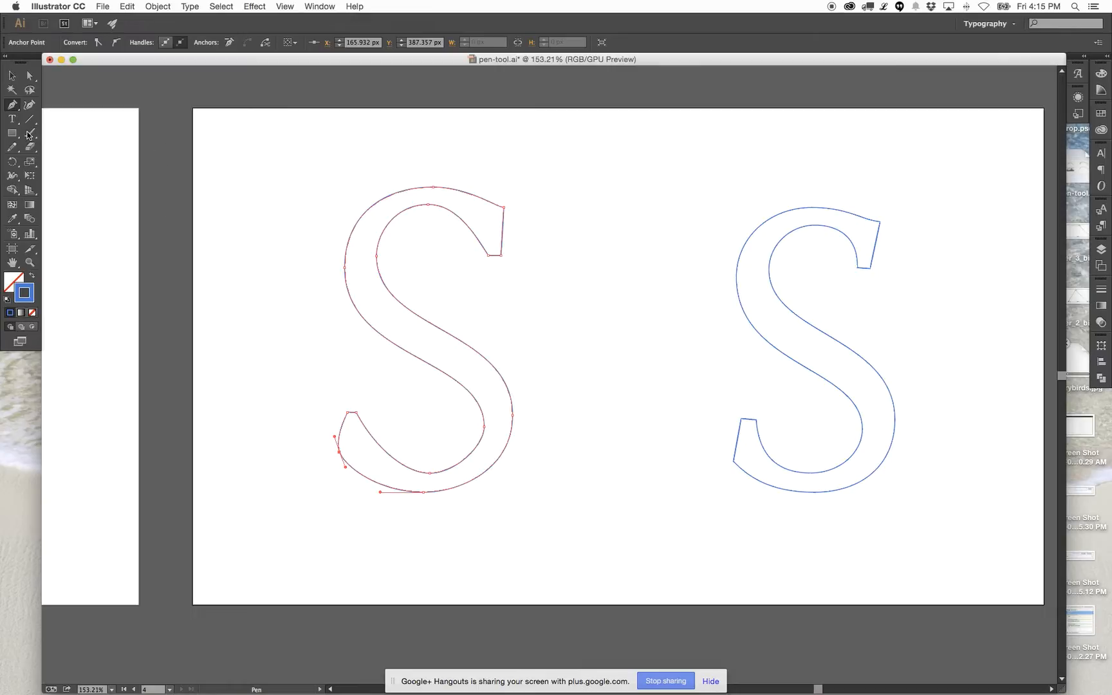
Draw an ellipse about 99 by 114 px and place it between the two S letters.
drag(15, 134, 55, 159)
mouse_move(597, 312)
mouse_down()
mouse_move(712, 484)
mouse_move(707, 459)
mouse_move(724, 458)
mouse_move(743, 532)
mouse_move(700, 442)
mouse_move(705, 451)
mouse_move(688, 450)
mouse_up()
key(v)
drag(681, 368, 653, 325)
click(643, 300)
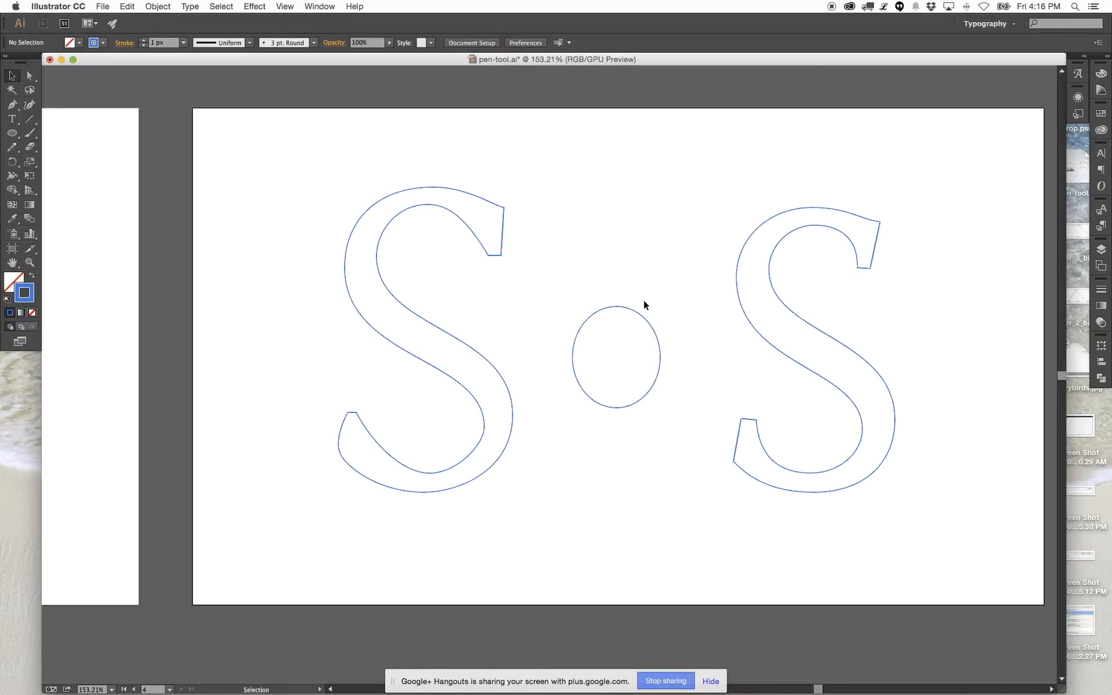
Bulge the ellipse's upper-left and lower-left segments outward by reshaping them with the Pen tool, and select its right anchor.
click(641, 314)
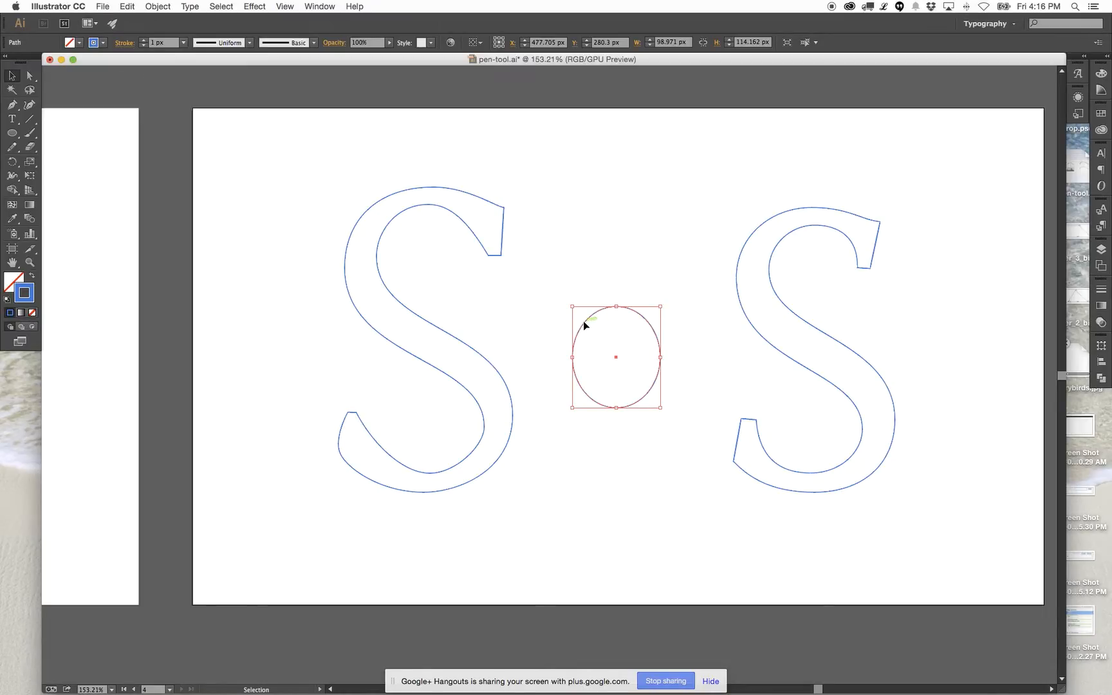
key(a)
key(p)
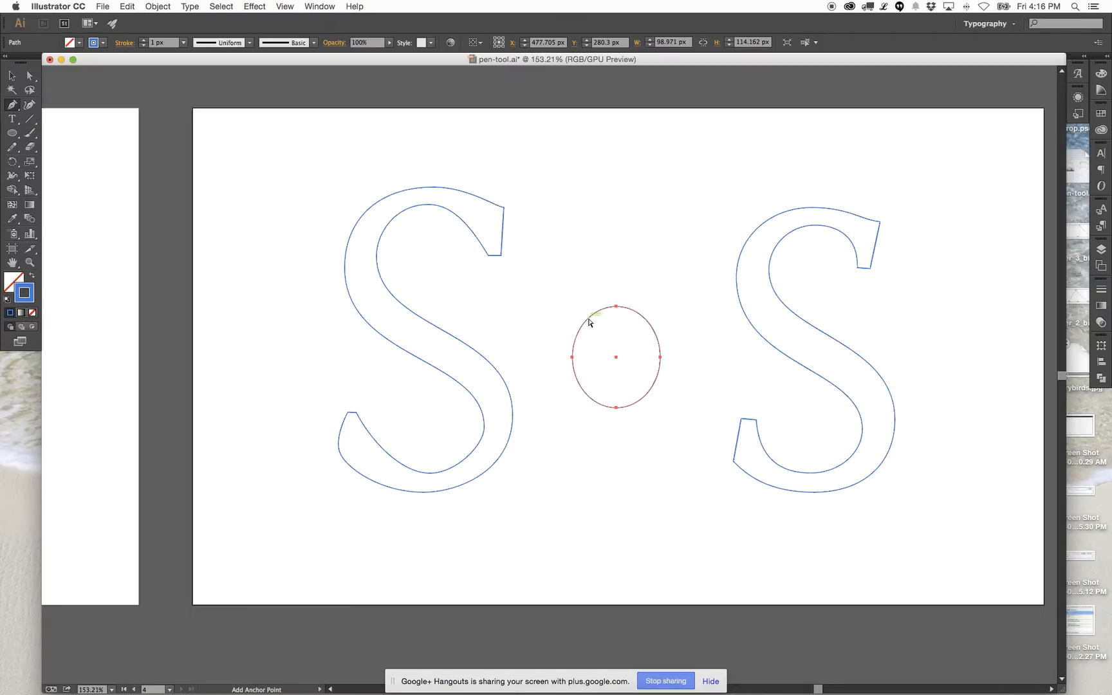
click(590, 318)
key(alt)
drag(593, 308, 590, 406)
super+click(661, 357)
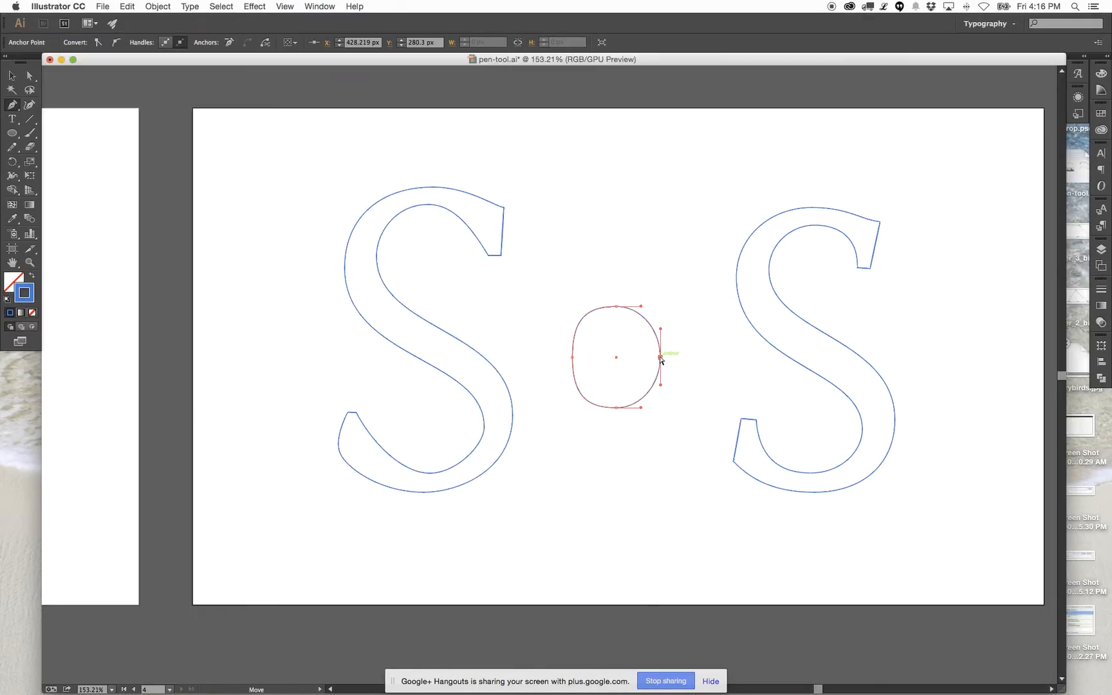
Bulge the ellipse's upper-right and lower-right segments outward by lengthening the handles of its right, bottom and top anchors.
drag(660, 329, 661, 314)
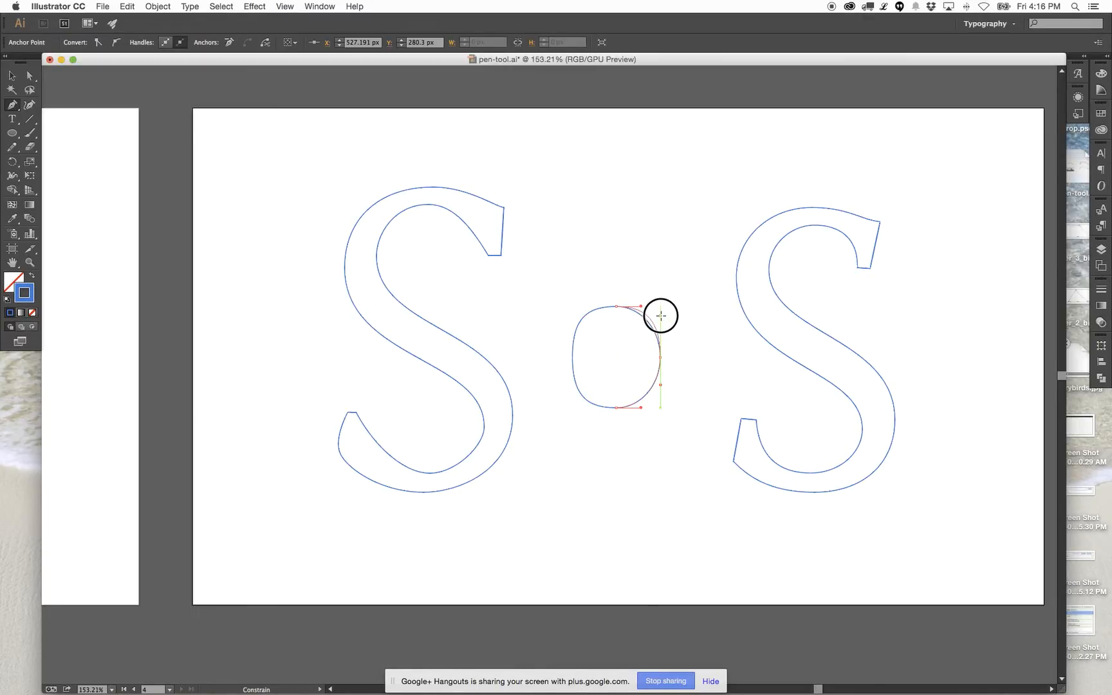
drag(661, 385, 647, 408)
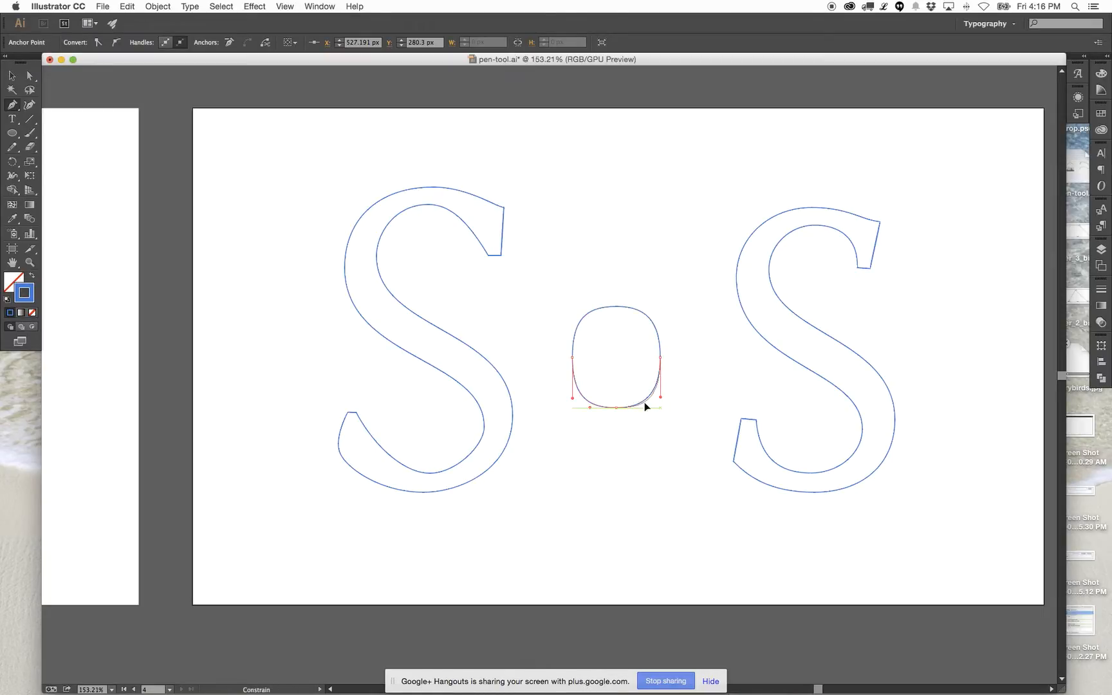
drag(641, 311, 643, 310)
Duplicate the reshaped ellipse in place and enlarge the copy from its centre to about 173 by 139 px.
key(v)
key(a)
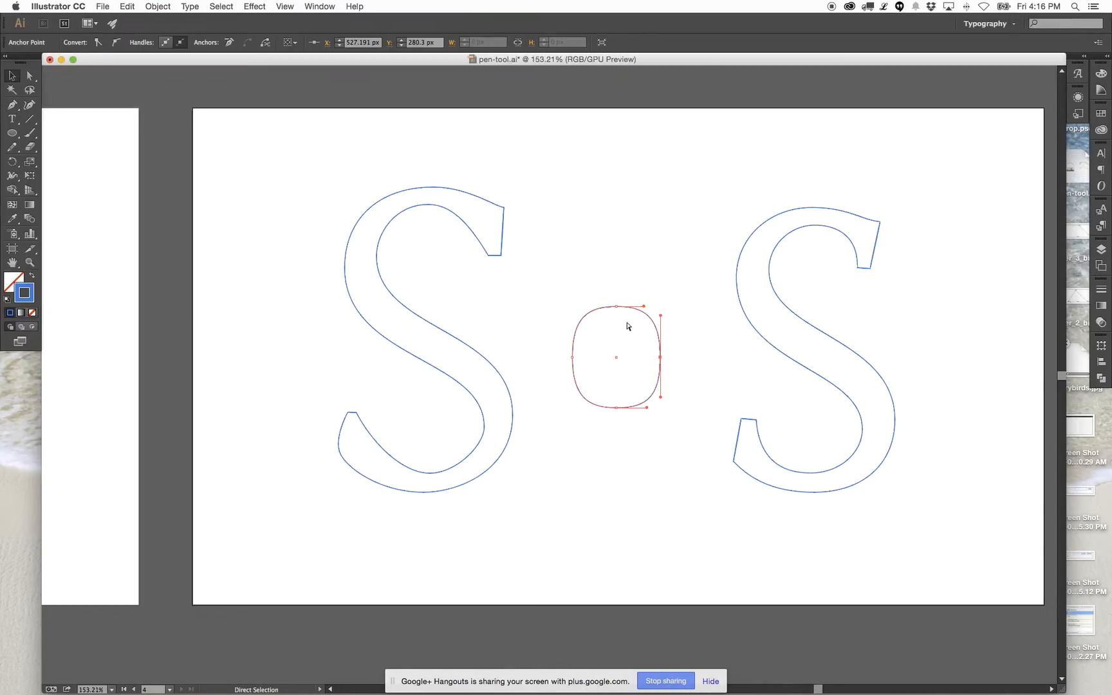
key(super+v)
key(super+z)
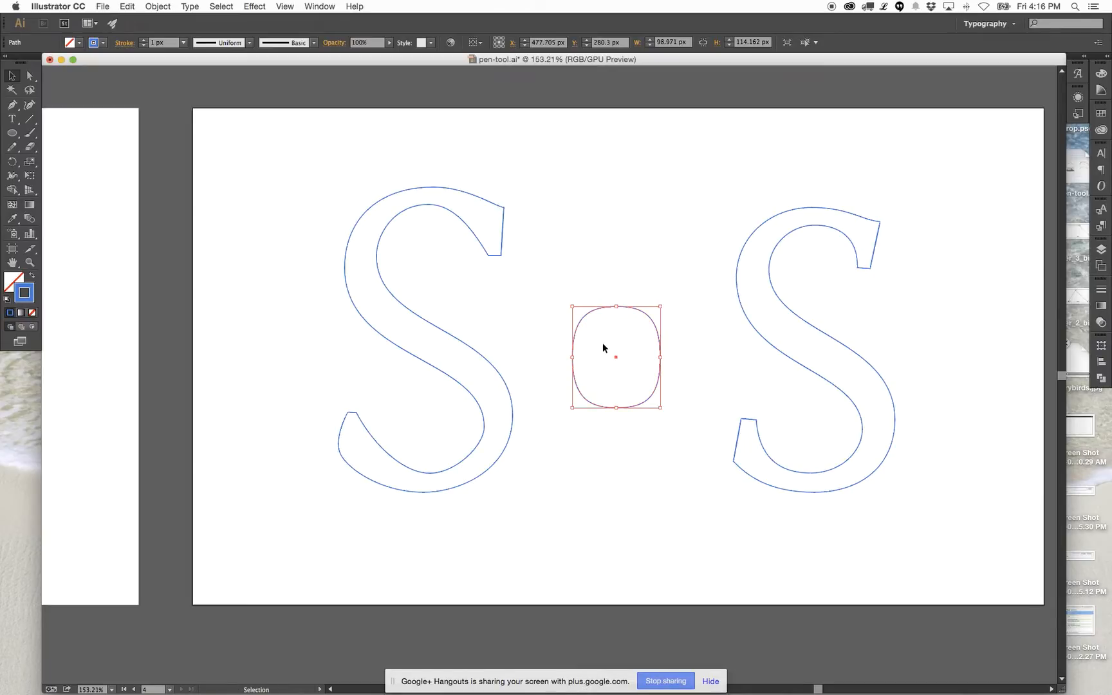
drag(591, 287, 694, 296)
key(super+c)
key(super+v)
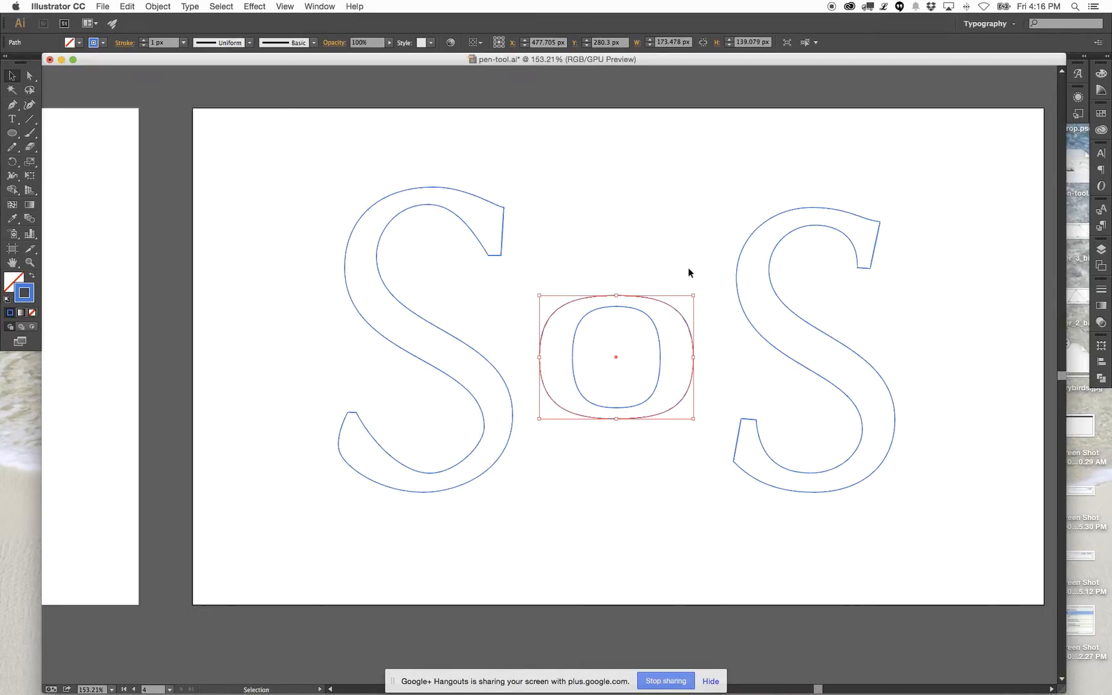
Select both ellipses and enlarge them together from the centre to about 257 by 310 px.
click(660, 238)
drag(644, 249, 588, 451)
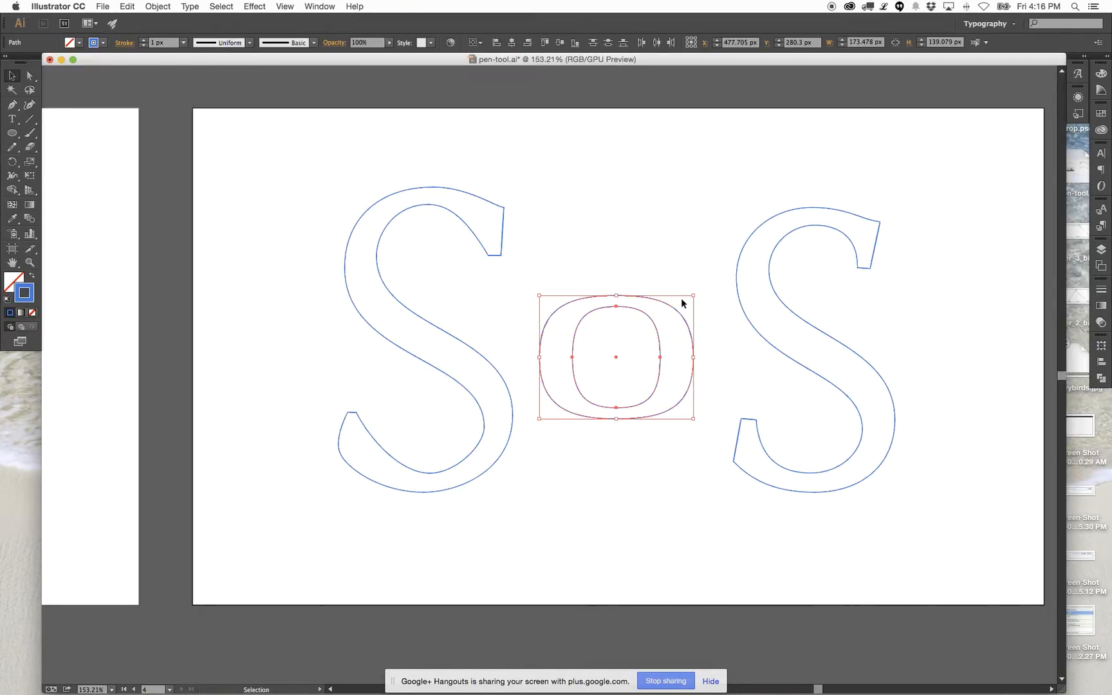
drag(694, 296, 729, 220)
drag(611, 355, 615, 366)
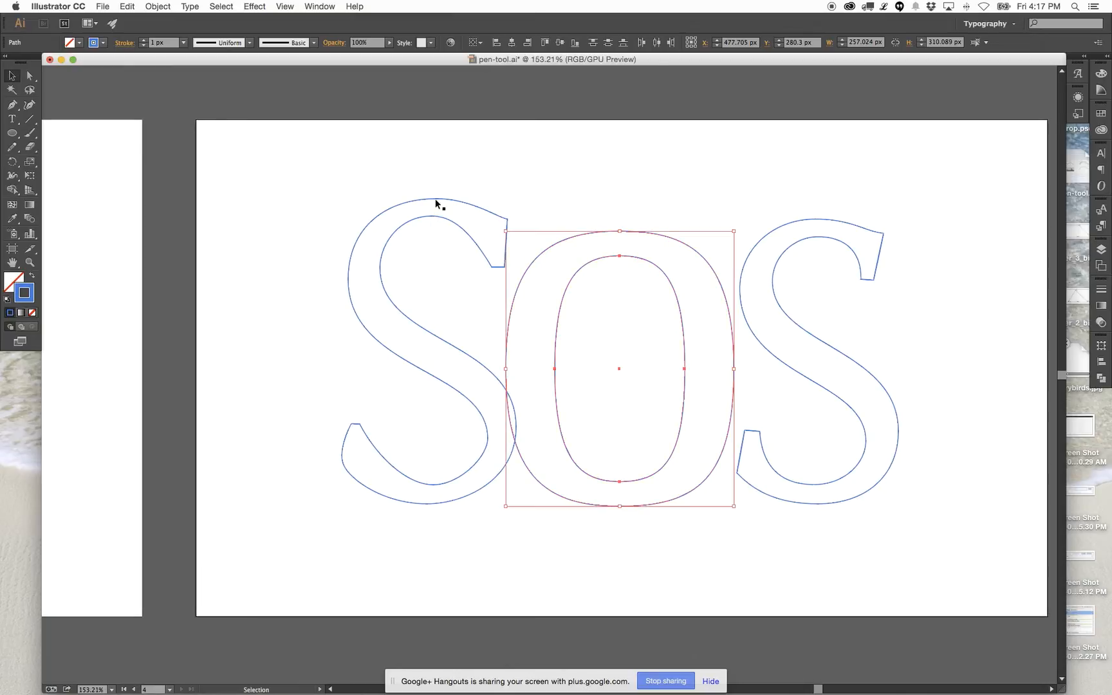
Scale the left S down and shift it left, clear of the O.
click(436, 199)
drag(516, 198, 494, 238)
click(419, 250)
drag(418, 249, 406, 249)
Move both O outlines about 30 px left to balance the spacing between the two S letters, and deselect them.
click(576, 211)
drag(570, 189, 641, 270)
drag(646, 260, 619, 260)
drag(621, 141, 686, 159)
key(space)
drag(728, 386, 676, 385)
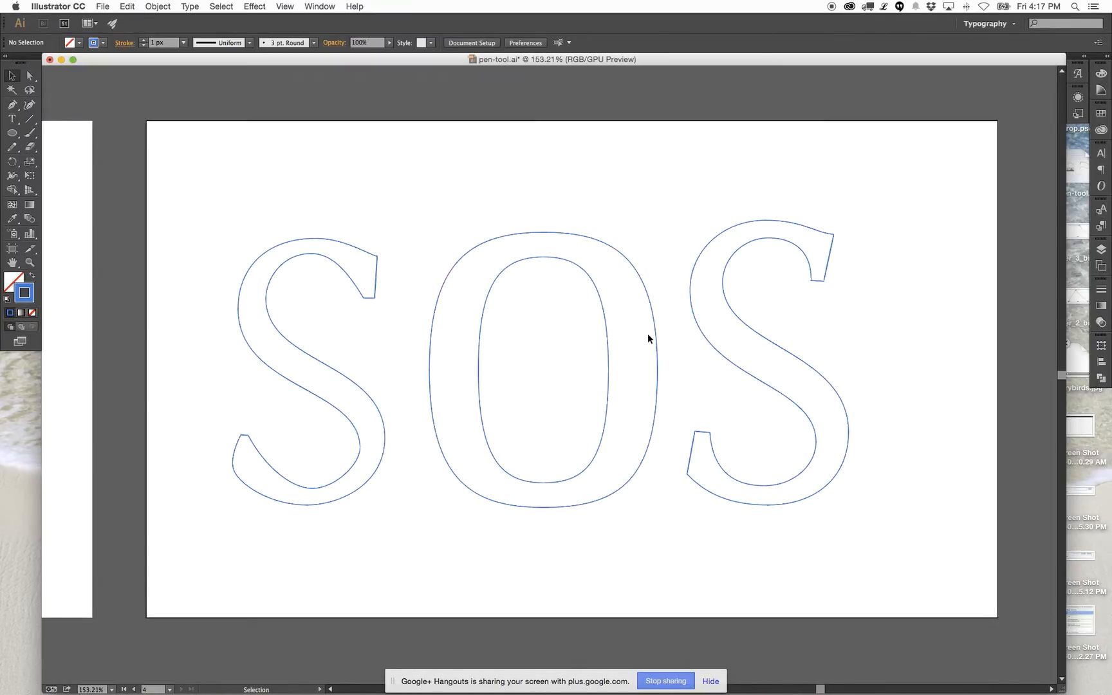
drag(666, 319, 600, 384)
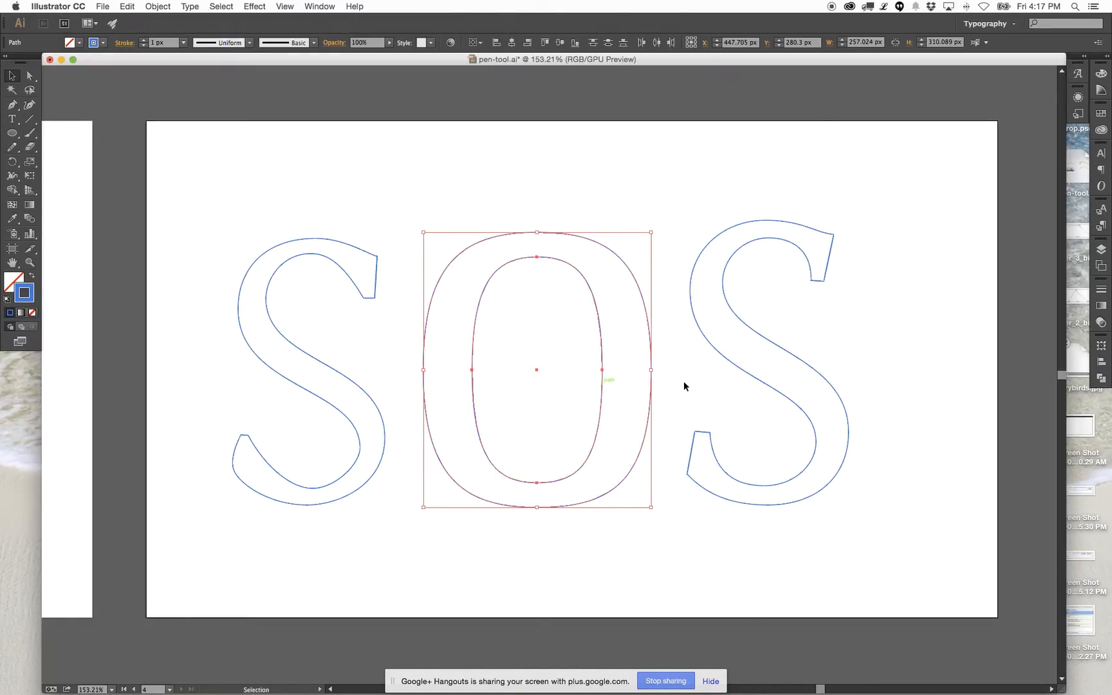
click(691, 444)
click(740, 194)
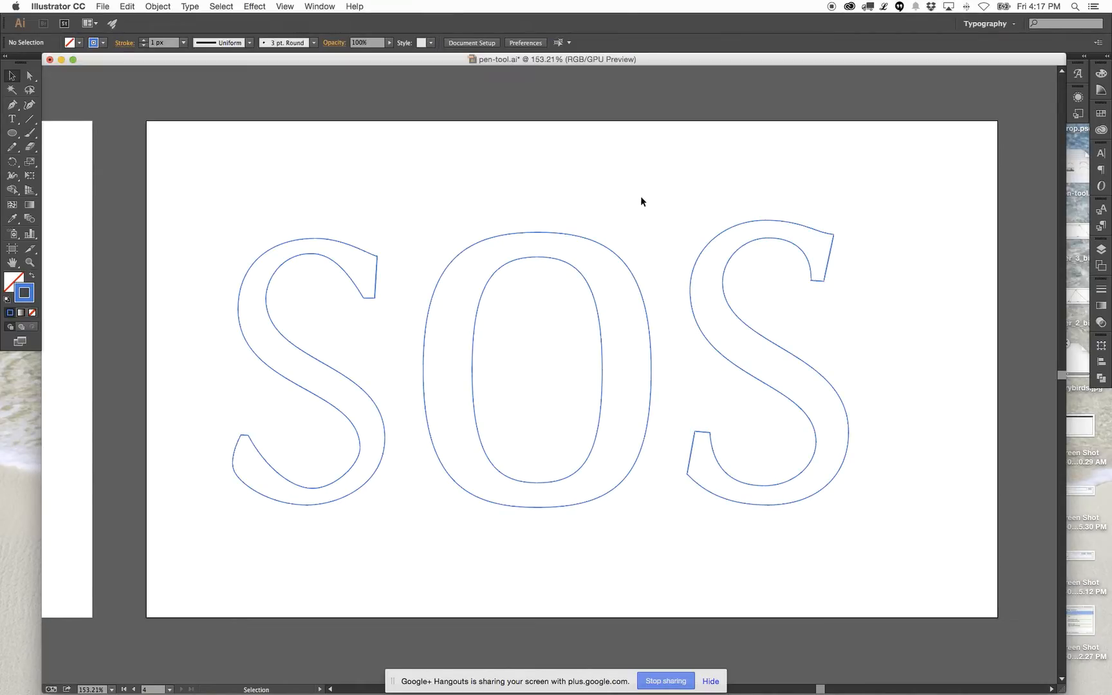
Shrink the whole SOS lettering proportionally and place it in the artboard's upper-right area.
click(12, 105)
key(space)
drag(852, 301, 849, 328)
key(a)
drag(201, 207, 397, 191)
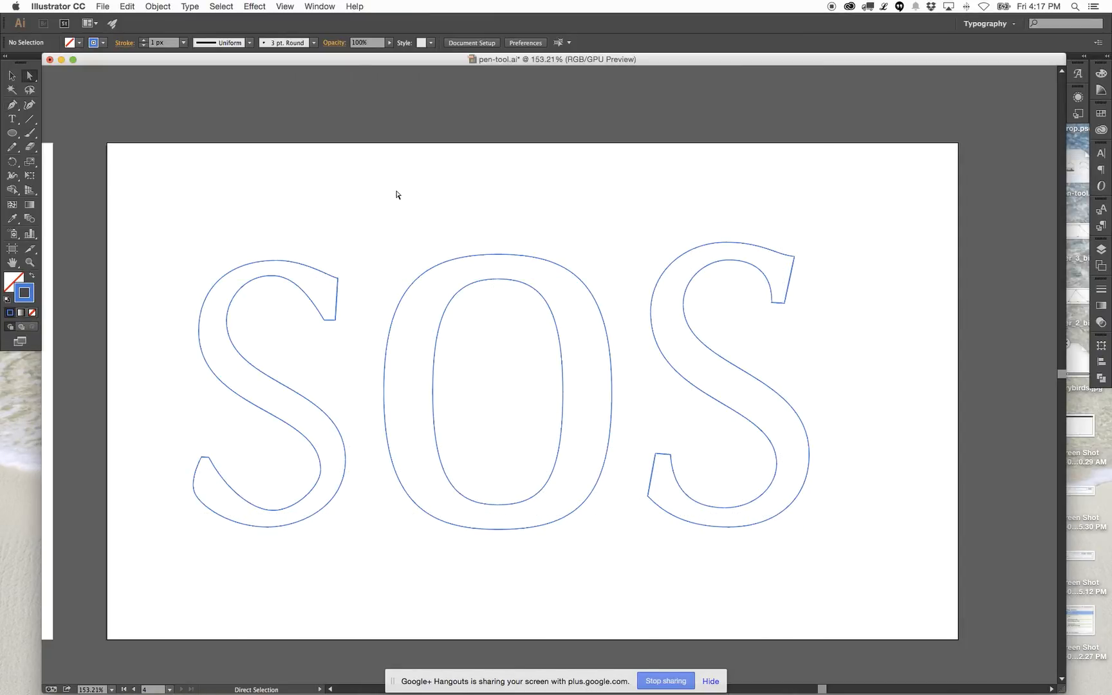
key(v)
drag(199, 190, 773, 517)
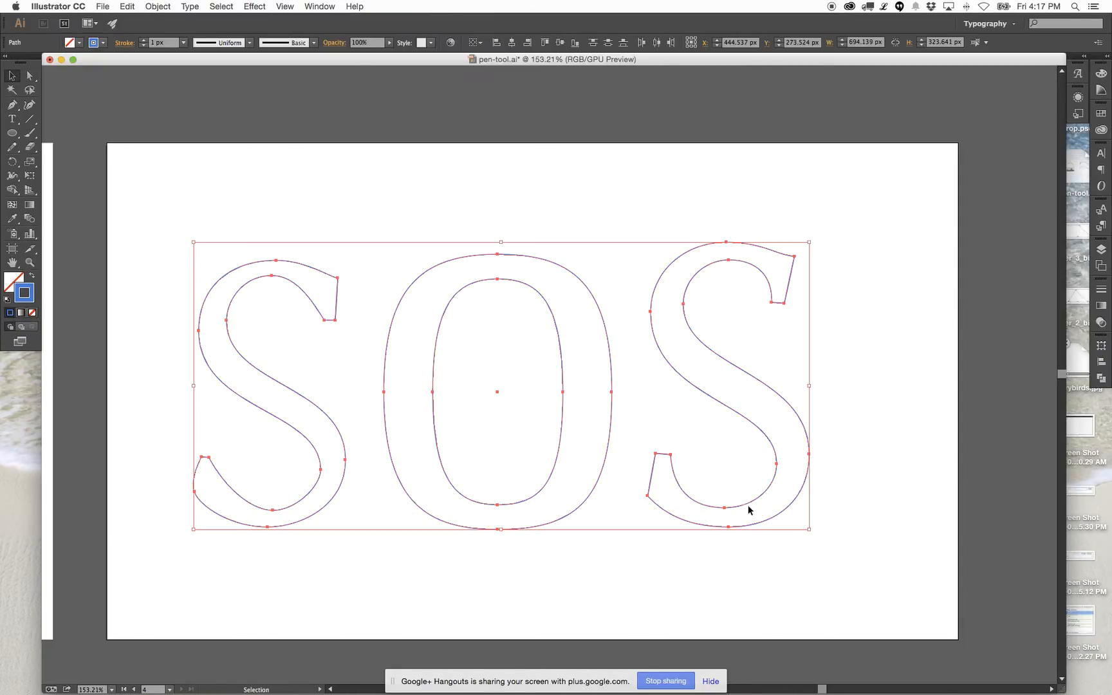
drag(194, 531, 589, 370)
drag(685, 276, 710, 266)
click(621, 520)
Draw the arched top, straight right edge and curved foot of a lowercase letter a's stem with the Pen tool.
key(a)
key(p)
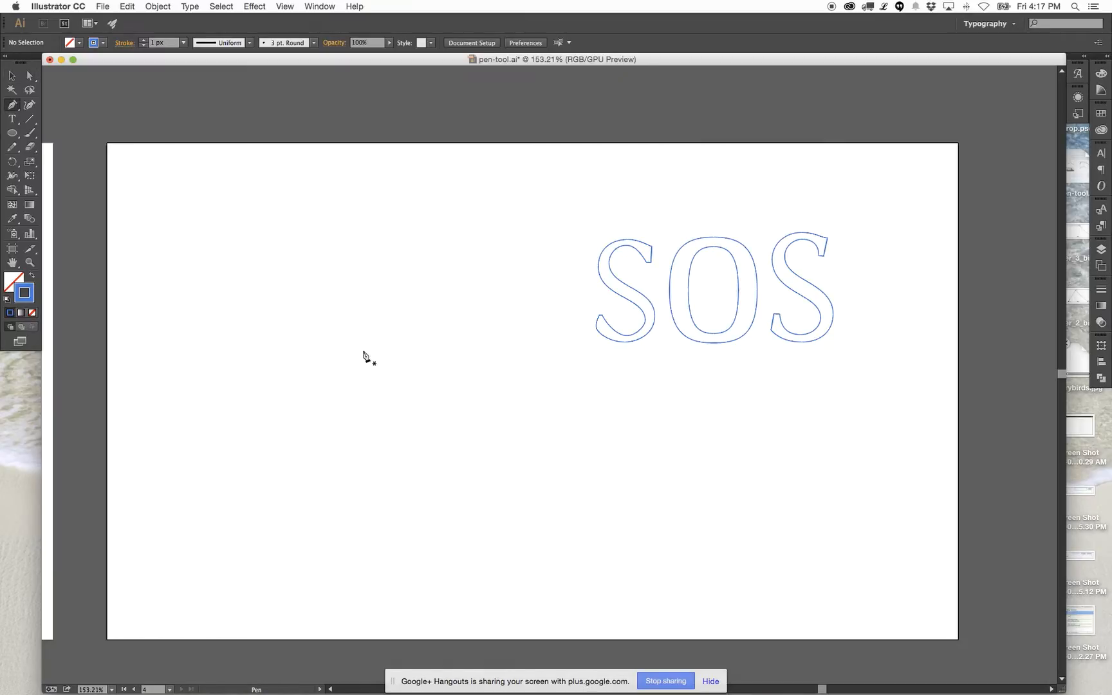
click(282, 362)
drag(388, 309, 441, 310)
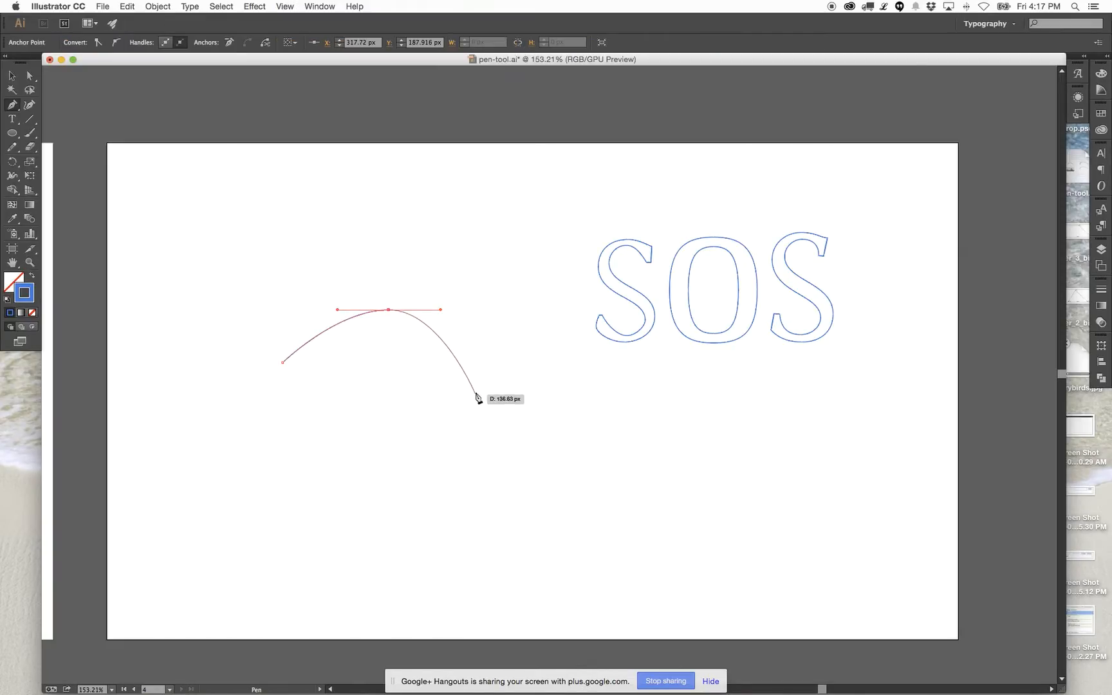
drag(475, 410, 474, 411)
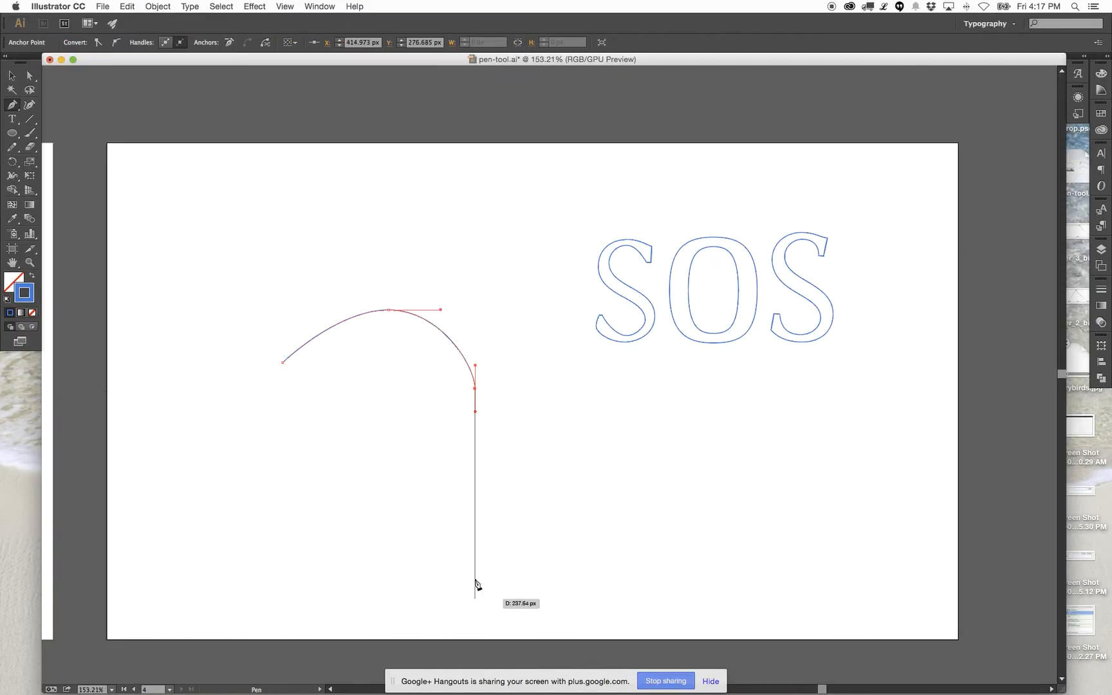
drag(475, 564, 453, 600)
click(507, 574)
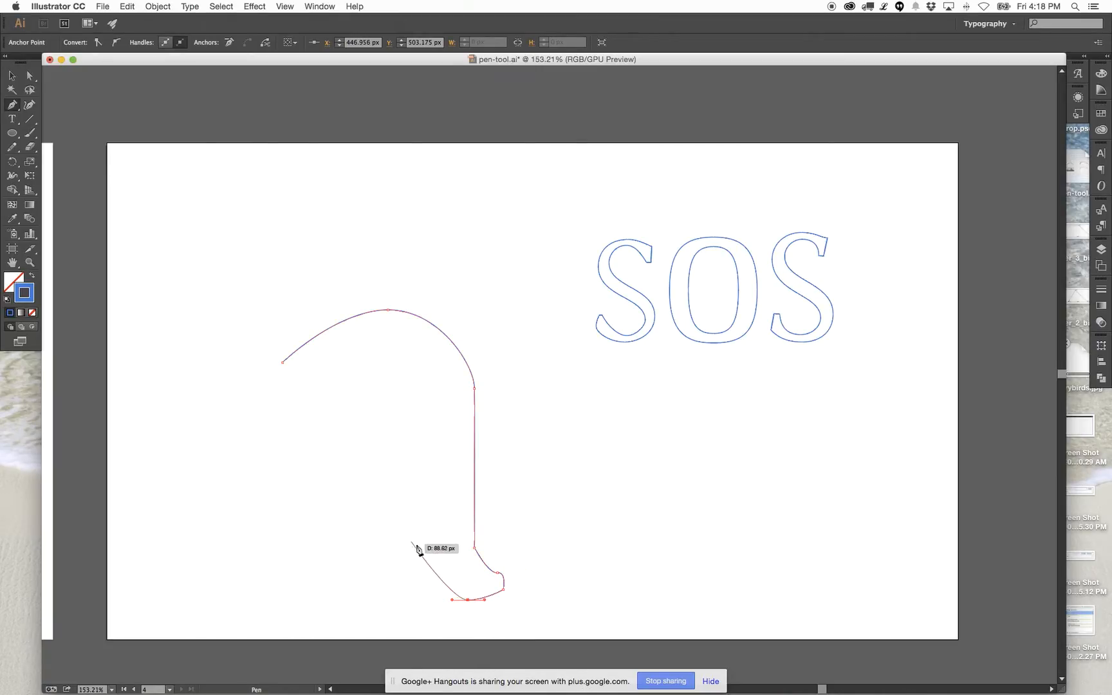
Draw the stem's left edge and inner arch back to the starting anchor, closing the path.
click(421, 553)
drag(421, 553, 422, 508)
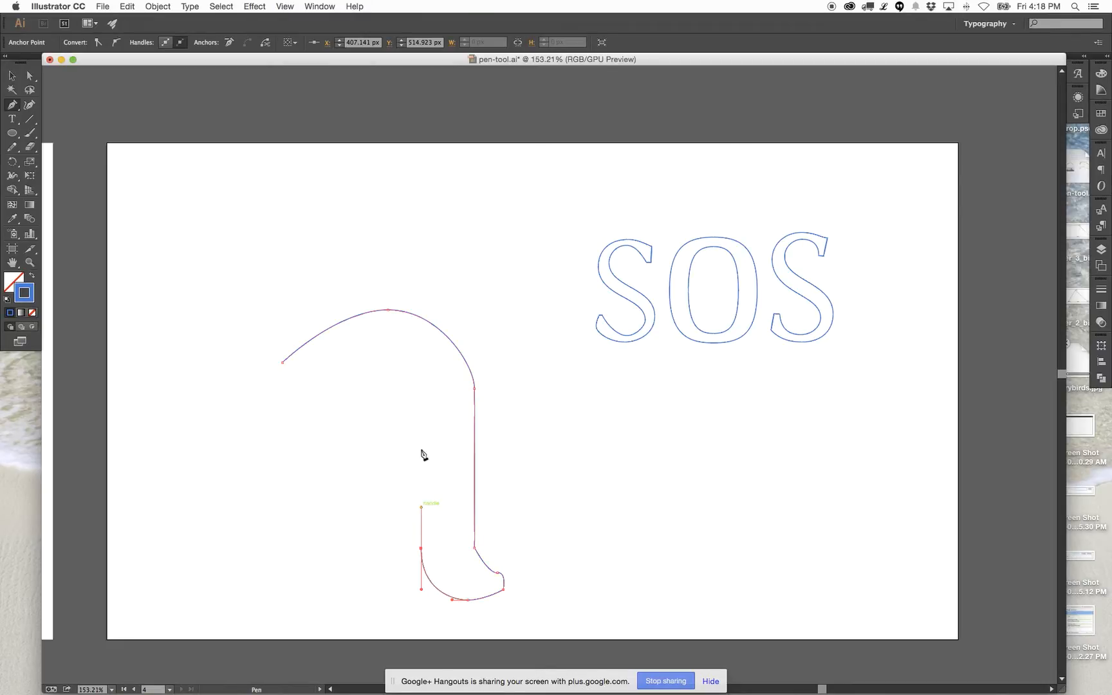
drag(427, 402, 358, 359)
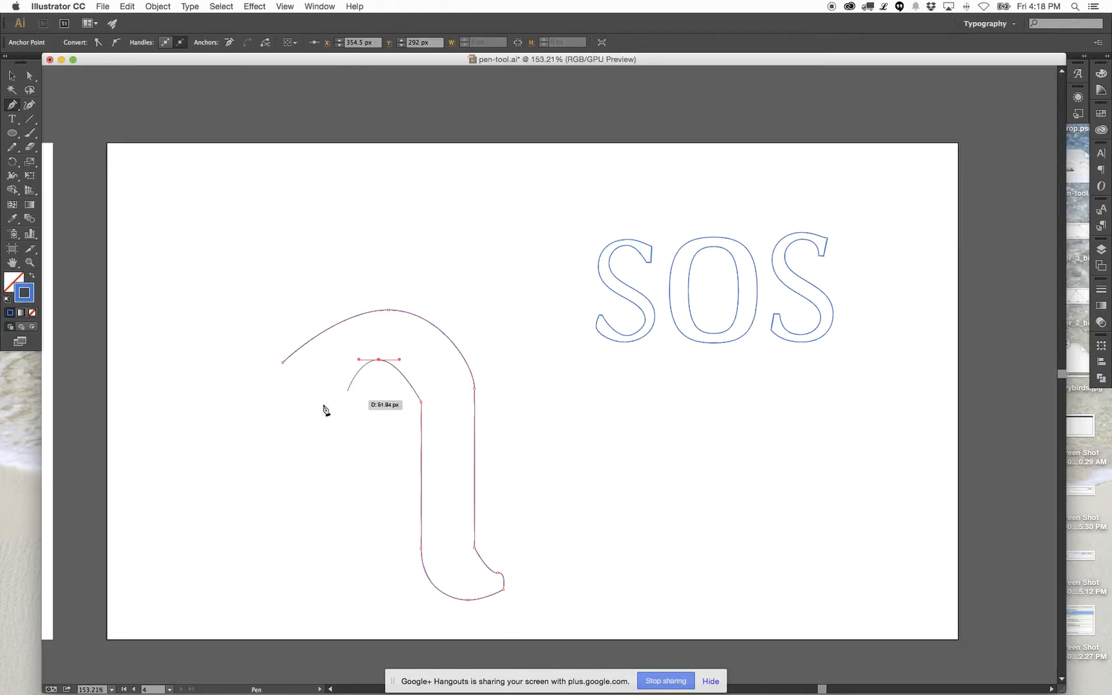
click(283, 380)
click(283, 364)
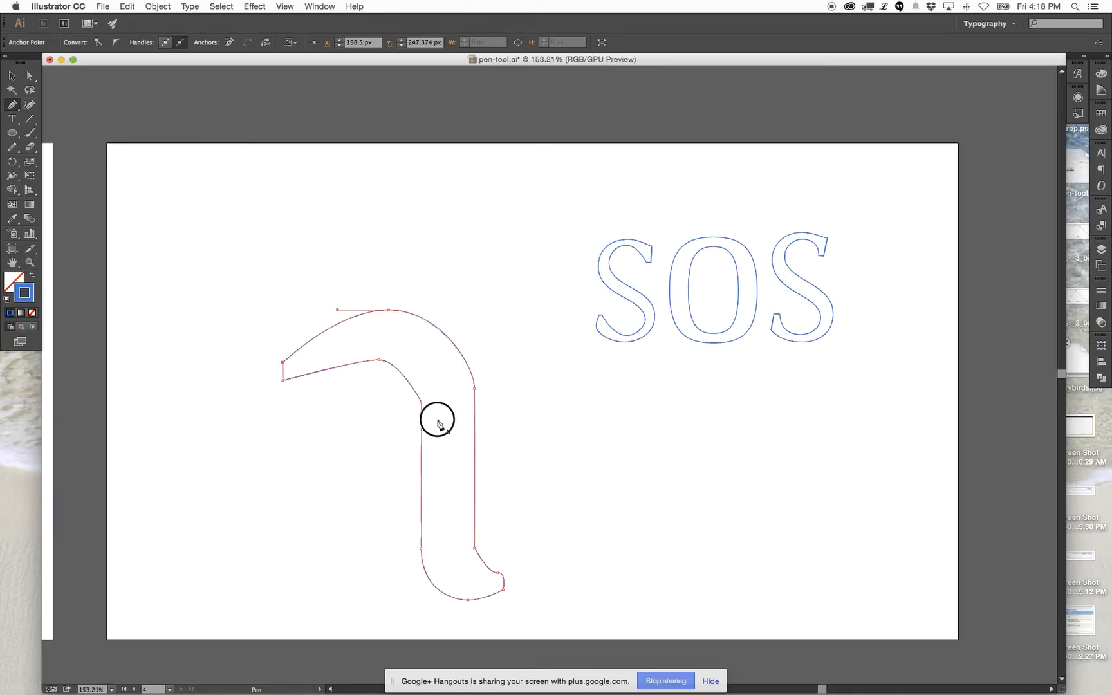
Draw the outer contour of the letter a's bowl as a separate path, with both ends overlapping the stem.
click(438, 419)
drag(280, 491, 280, 538)
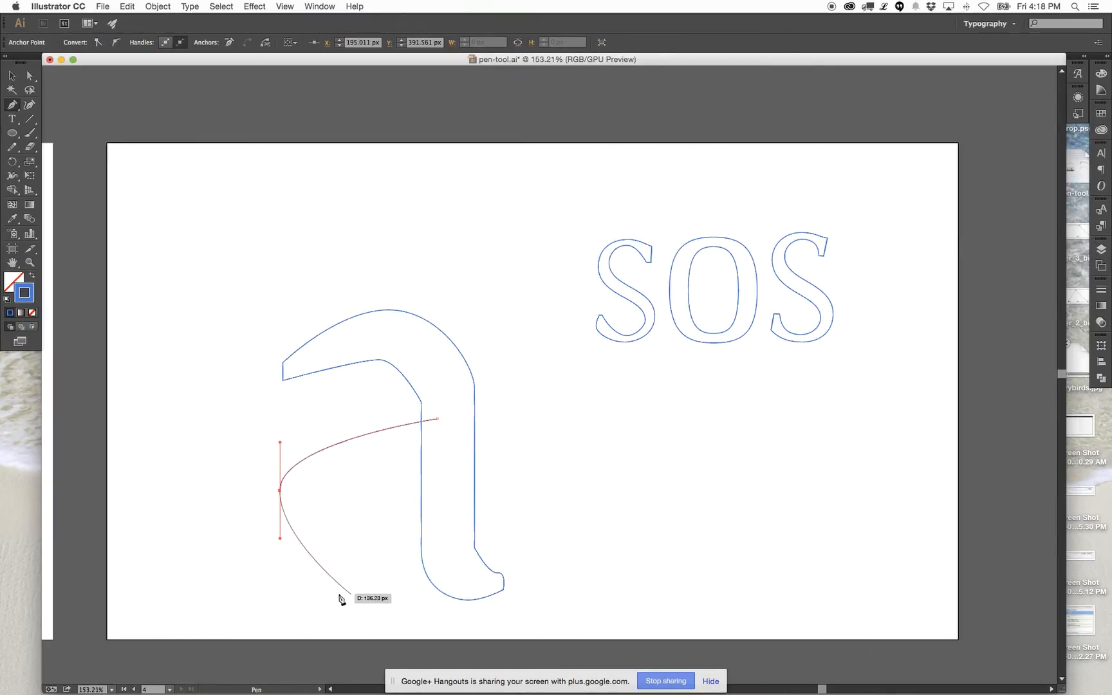
drag(330, 588, 384, 589)
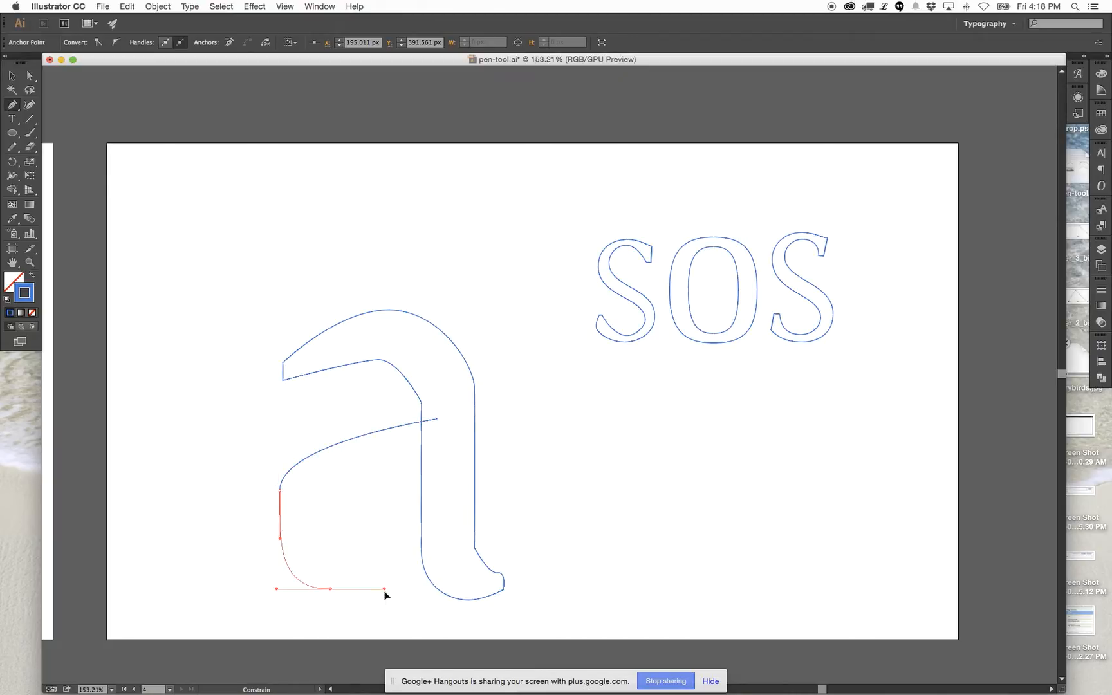
click(438, 493)
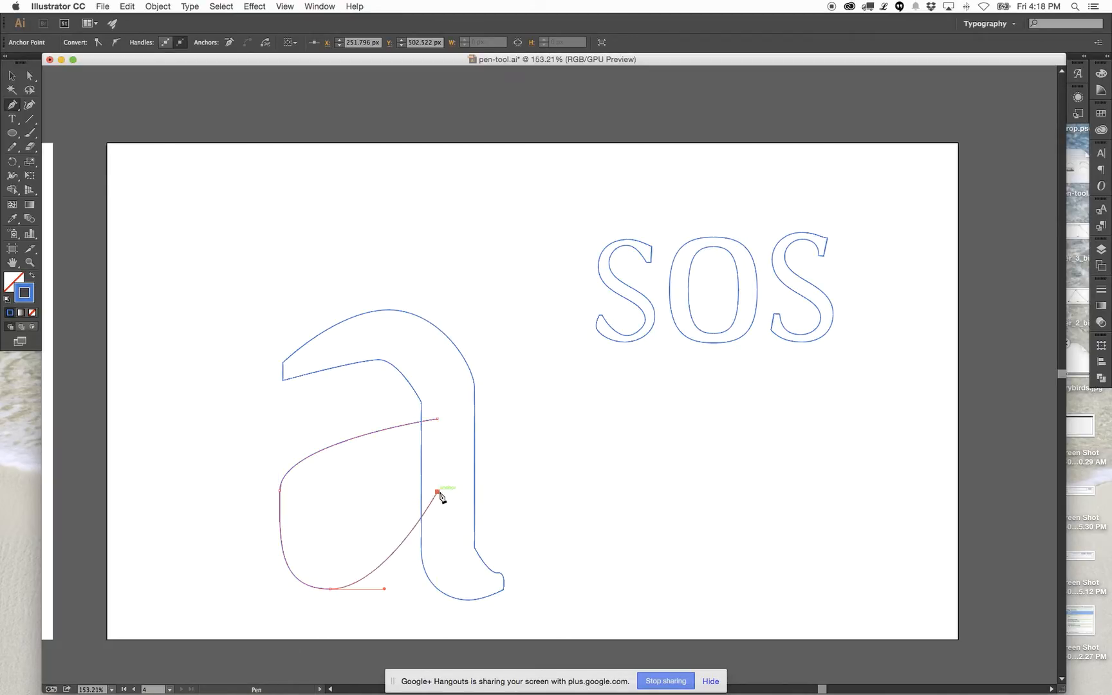
click(434, 472)
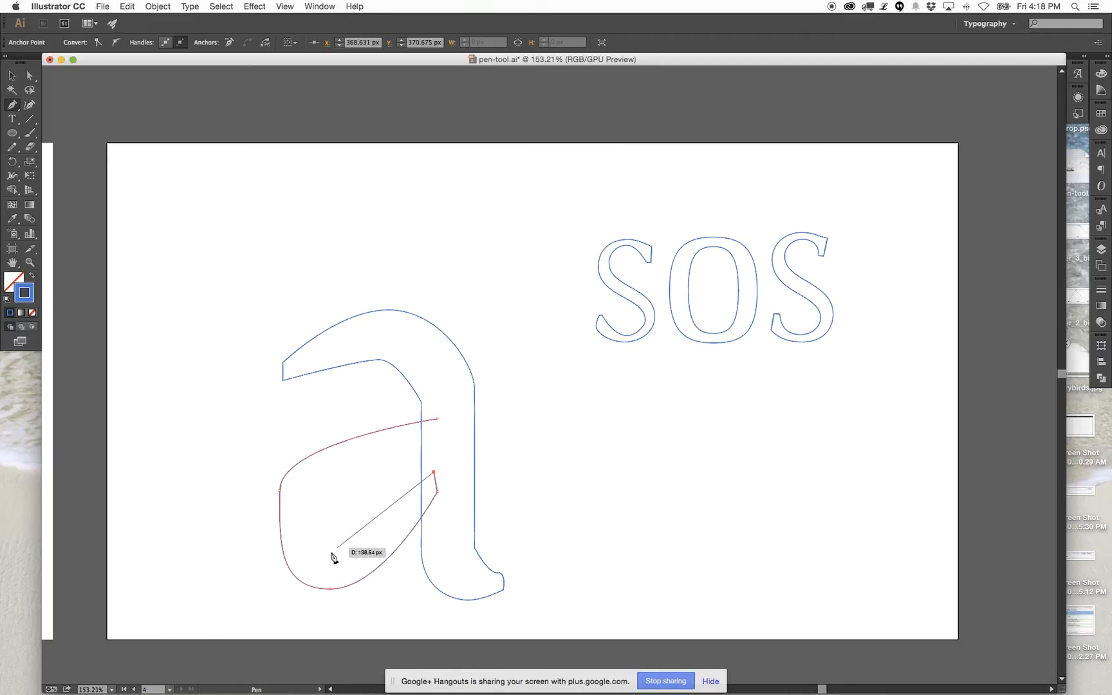
Draw the inner contour of the a's bowl and close the path at its first anchor.
drag(344, 542, 335, 542)
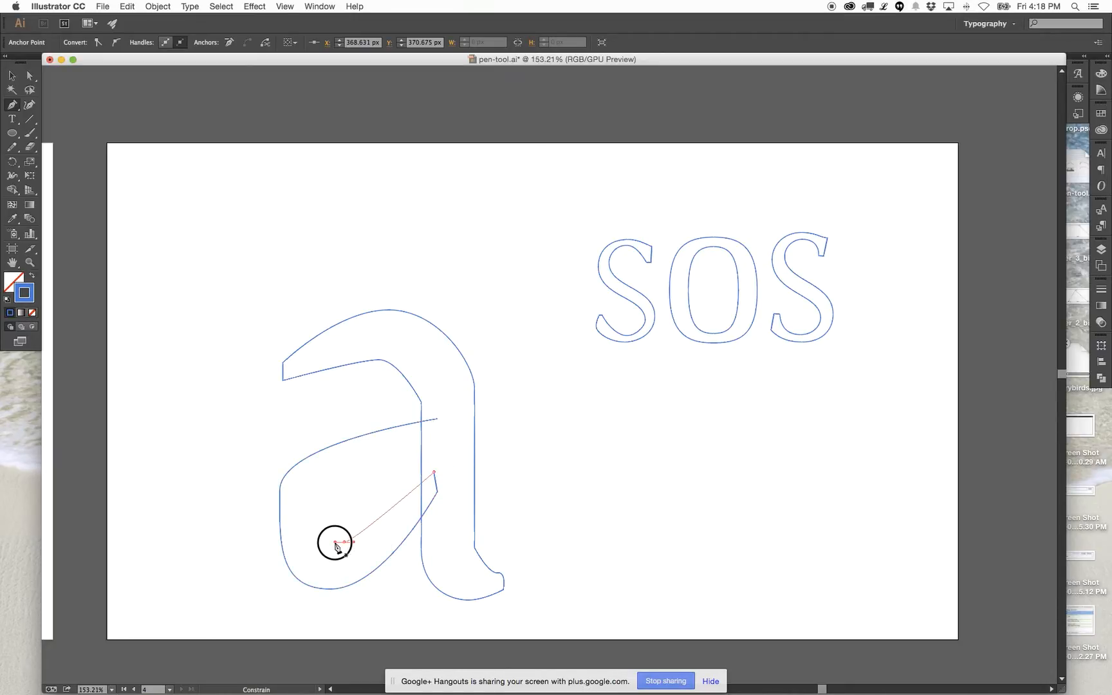
click(321, 512)
super+click(324, 501)
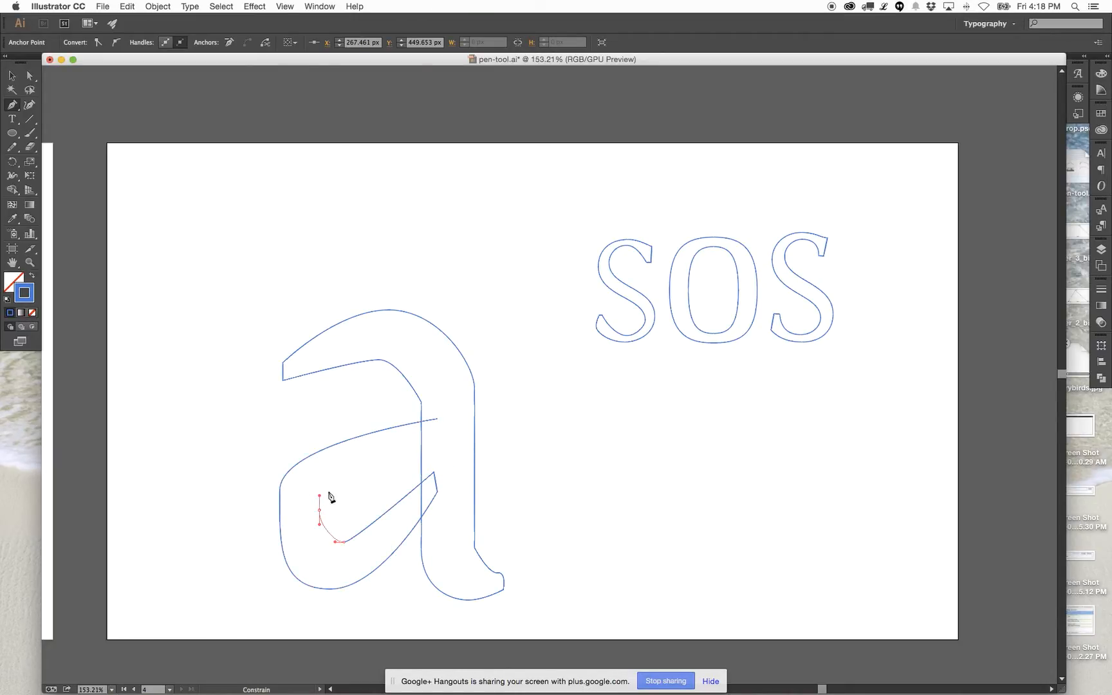
click(436, 440)
drag(435, 434, 460, 428)
click(438, 419)
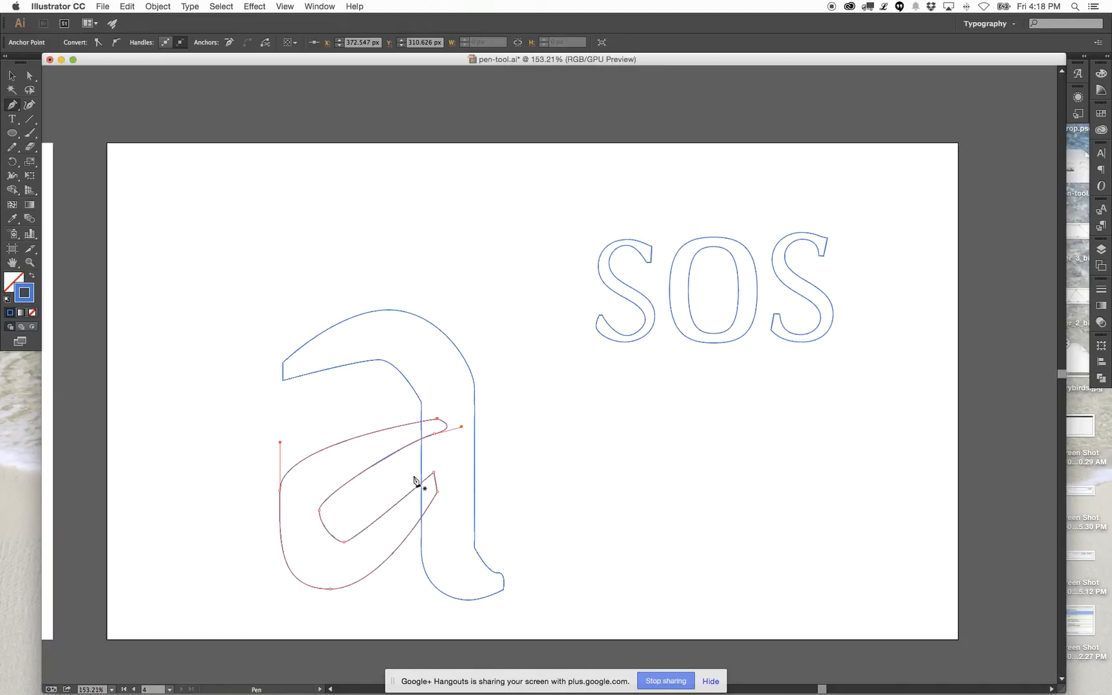
Retract the protruding handle at the bowl's upper-right end and reshape the inner contour into a rounder curve.
key(a)
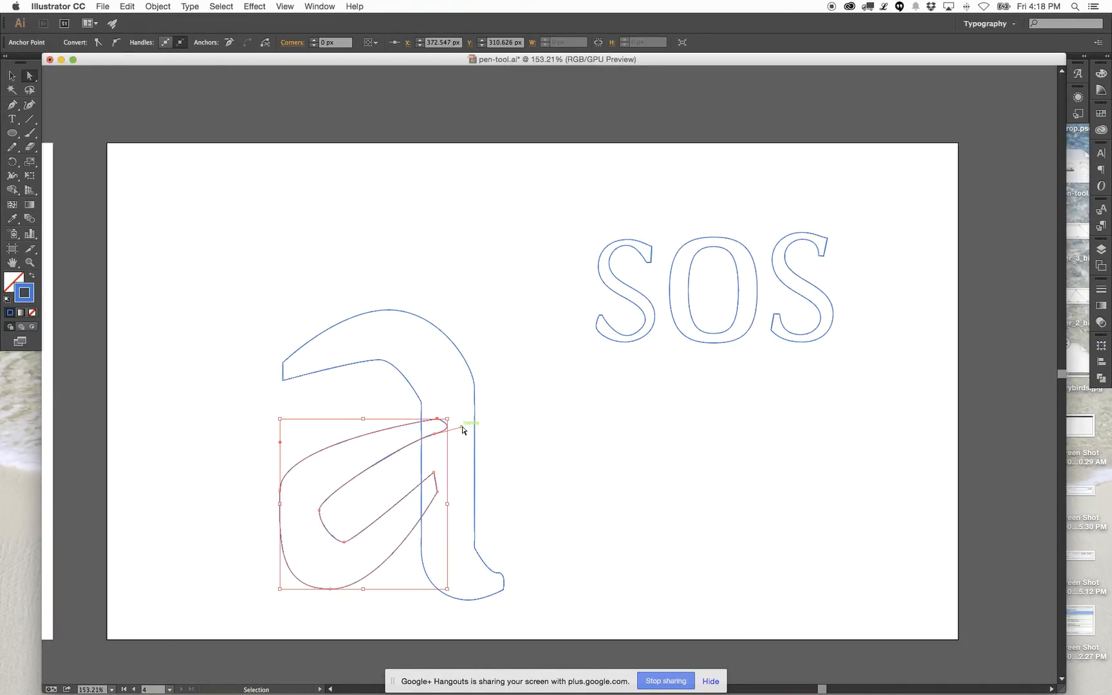
key(p)
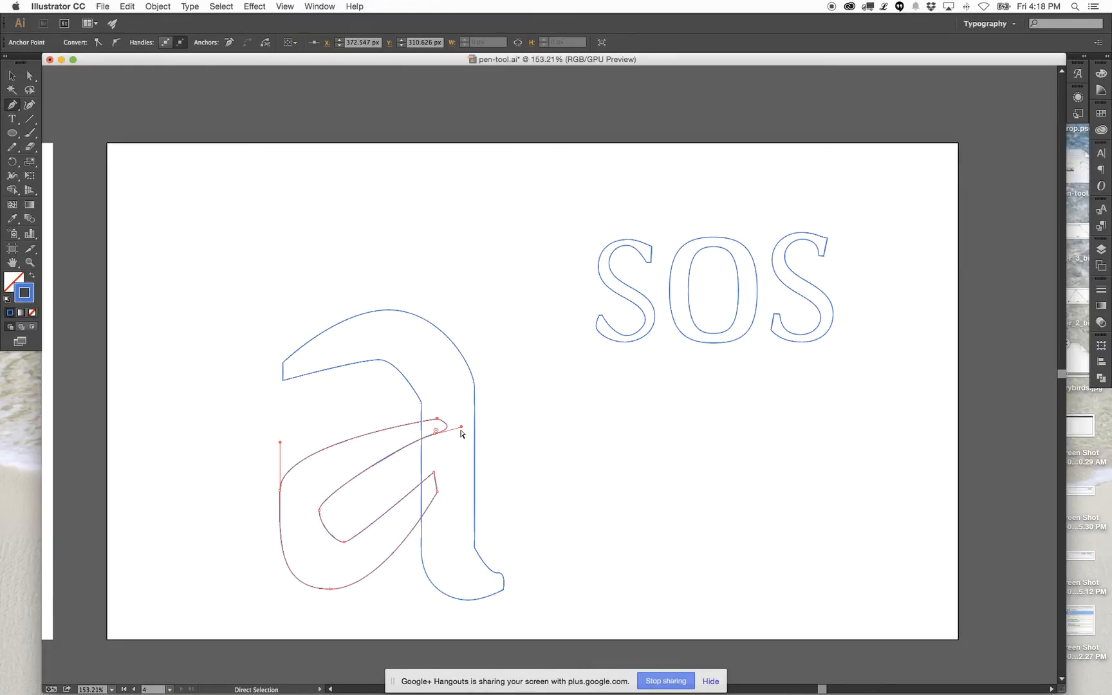
drag(462, 427, 435, 434)
key(super+z)
drag(394, 443, 333, 547)
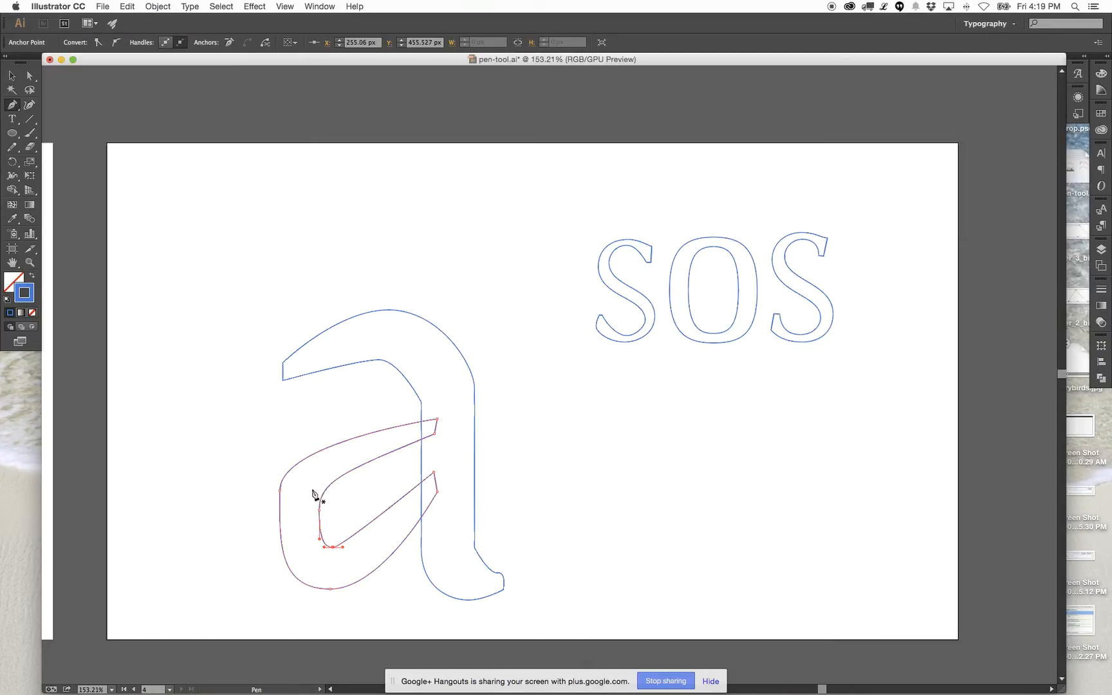
Refine the bowl's outer contour by lowering its left anchor, adding a slanted handle at its upper-right corner and shifting its bottom anchor left.
drag(280, 491, 280, 444)
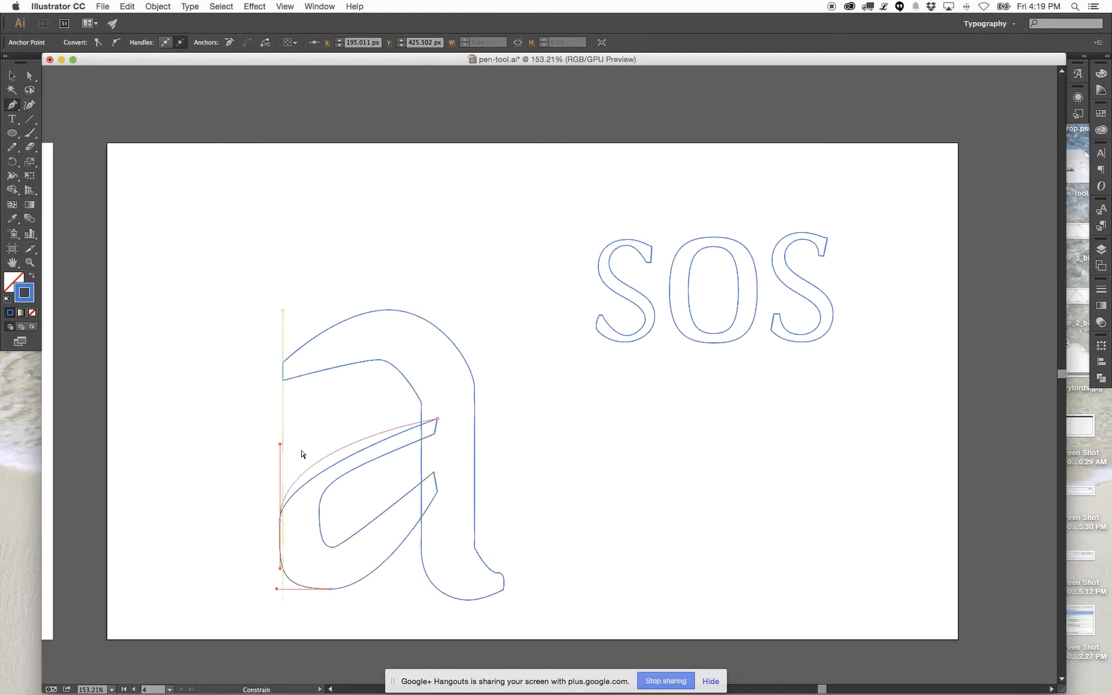
click(428, 422)
drag(400, 425, 330, 440)
drag(393, 392, 329, 455)
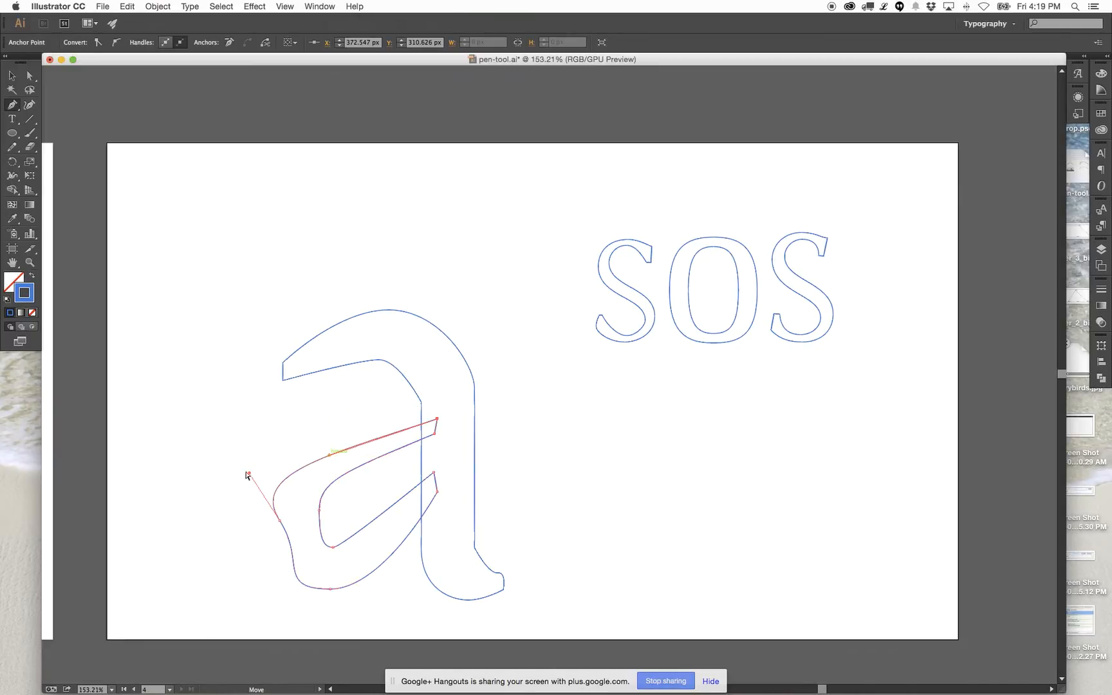
drag(250, 476, 280, 476)
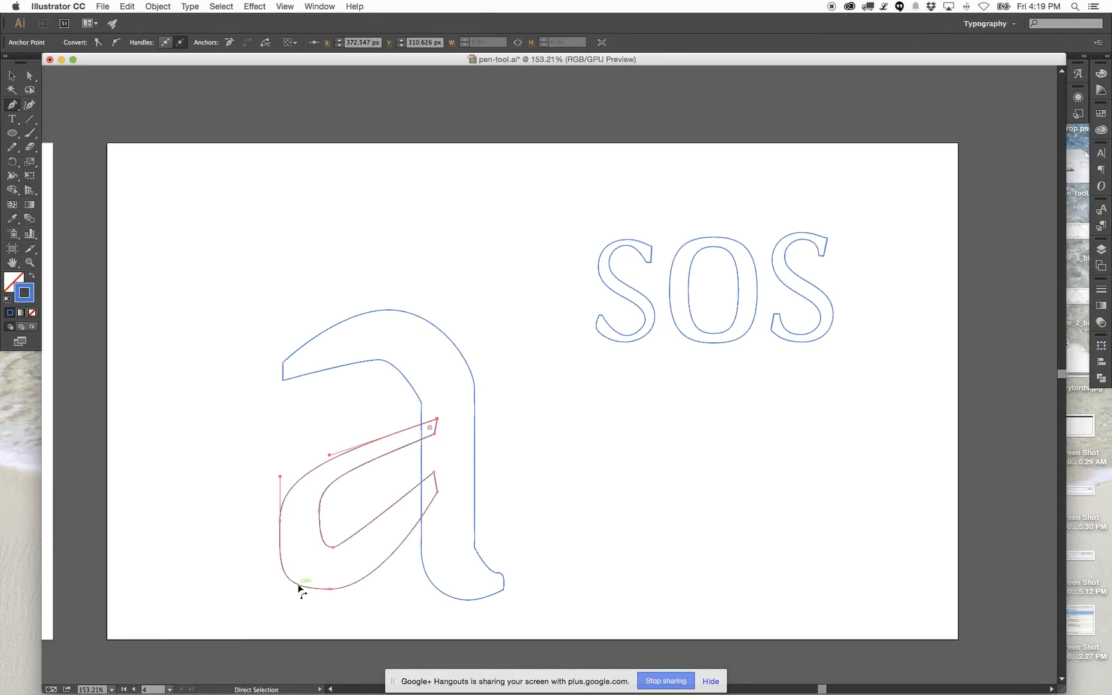
click(331, 589)
drag(330, 588, 293, 591)
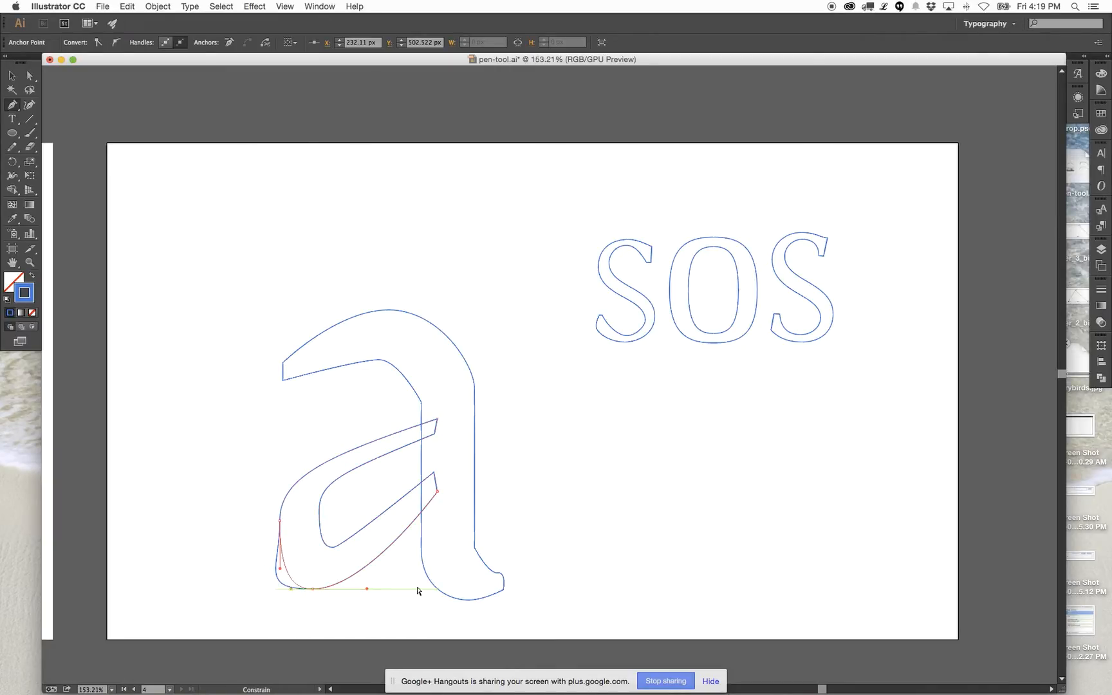
Duplicate the O from the SOS lettering into the empty area below it and activate the Rectangle tool.
drag(657, 450, 561, 434)
key(v)
click(618, 227)
drag(599, 280, 538, 425)
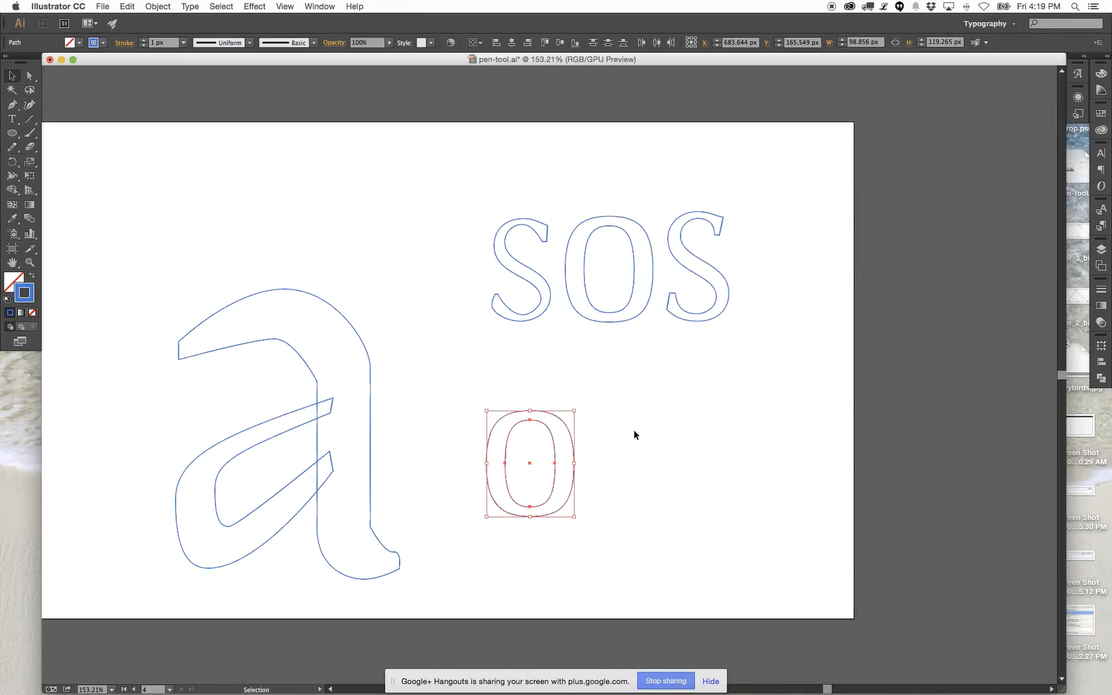
key(m)
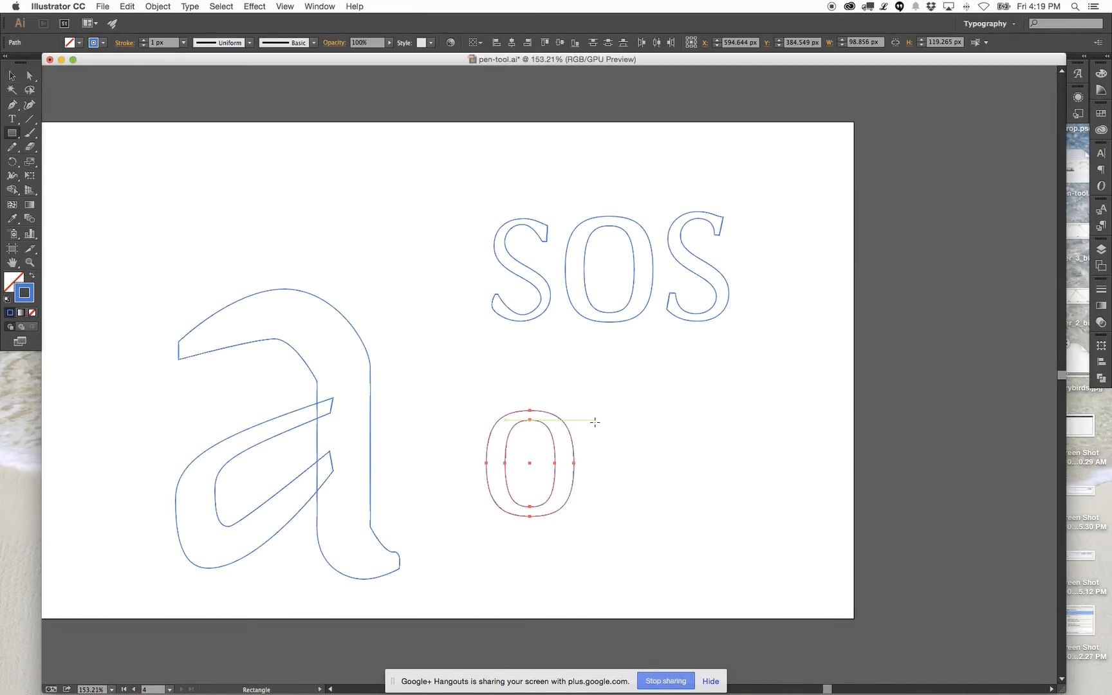
Draw a vertical line about 242 px long through the centre of the duplicated O, extending beyond its top and bottom.
click(595, 422)
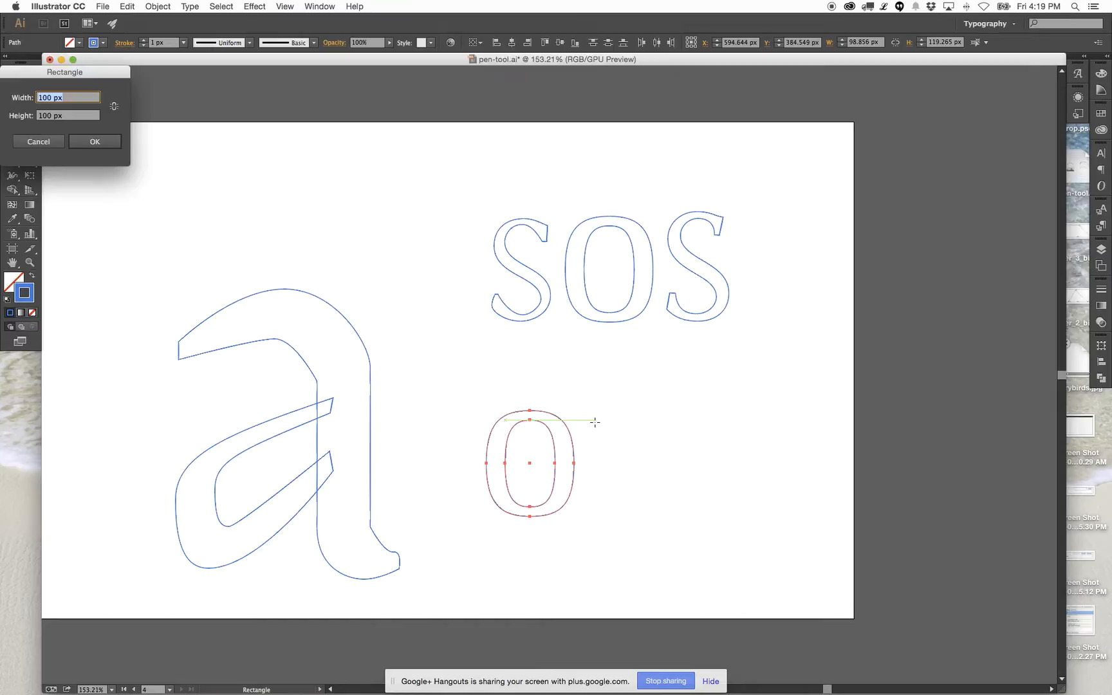
click(57, 143)
click(28, 119)
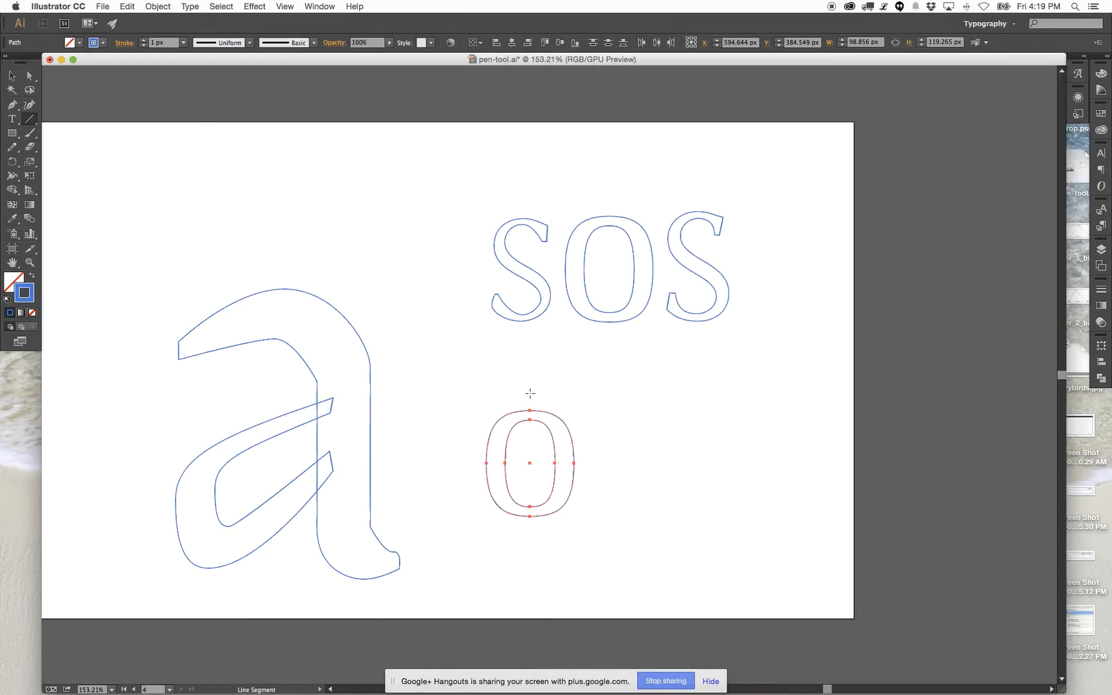
drag(530, 375, 530, 588)
Select the duplicated O together with the vertical line and split the shape with Pathfinder's Divide.
key(v)
drag(630, 488, 731, 537)
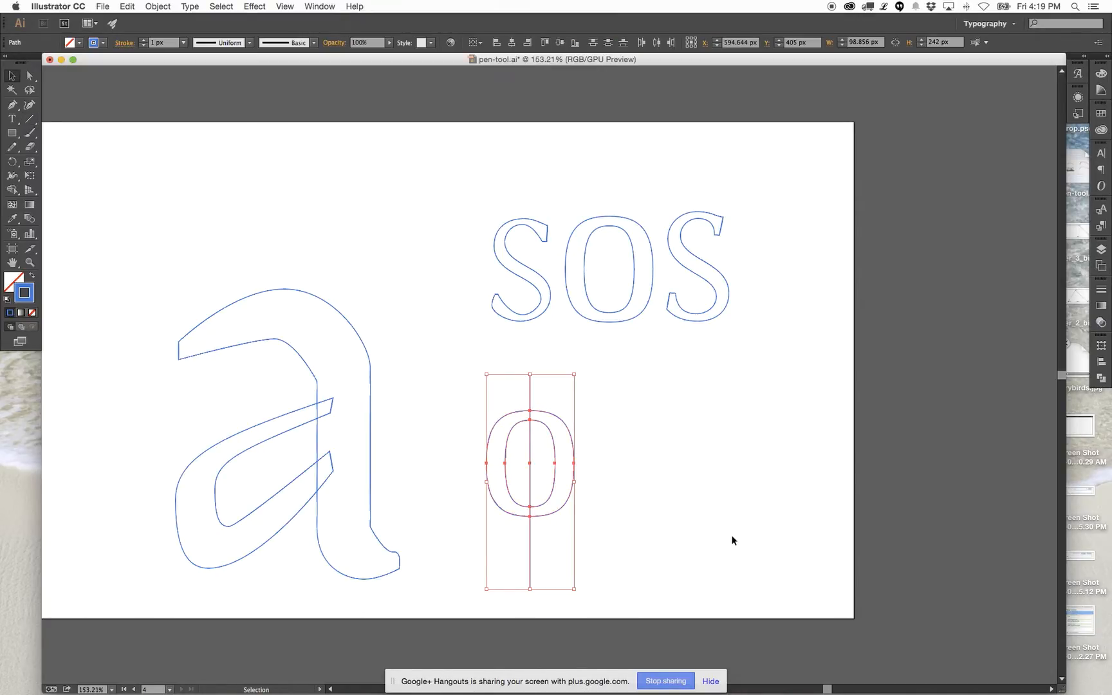
click(1101, 377)
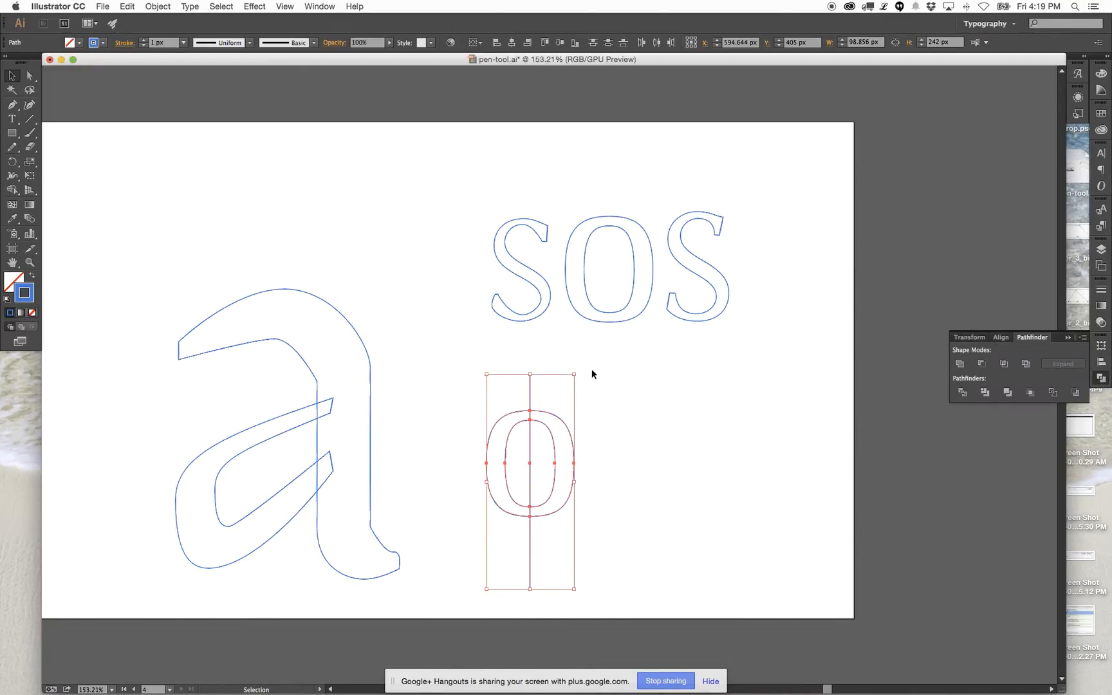
click(546, 333)
drag(489, 380, 588, 400)
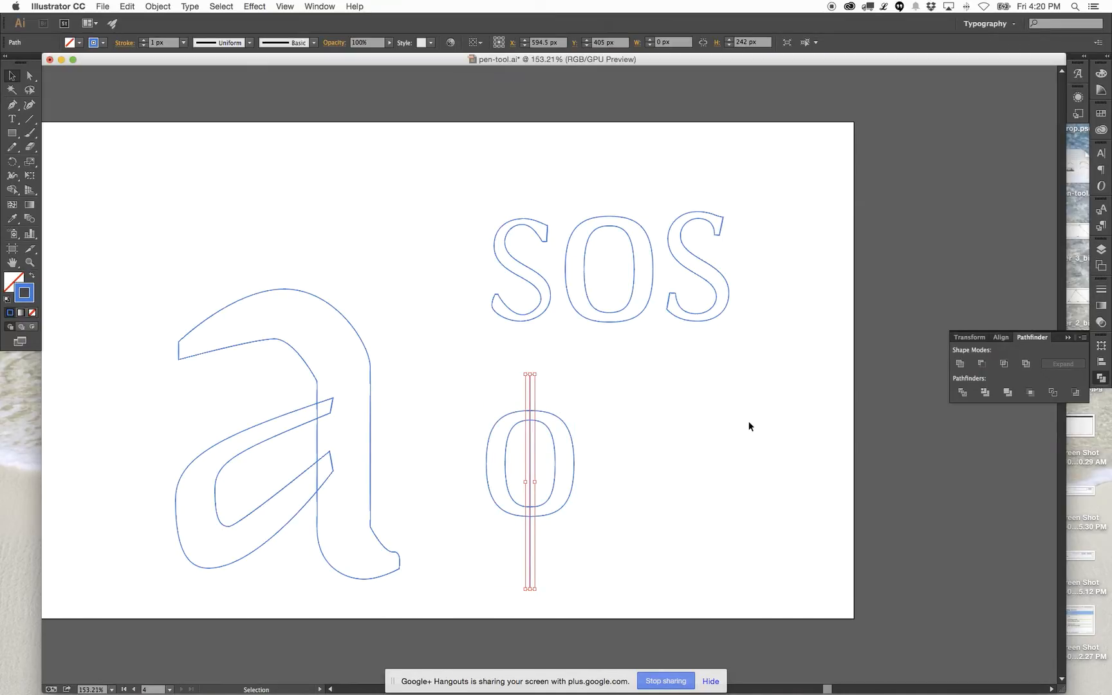
drag(484, 390, 634, 470)
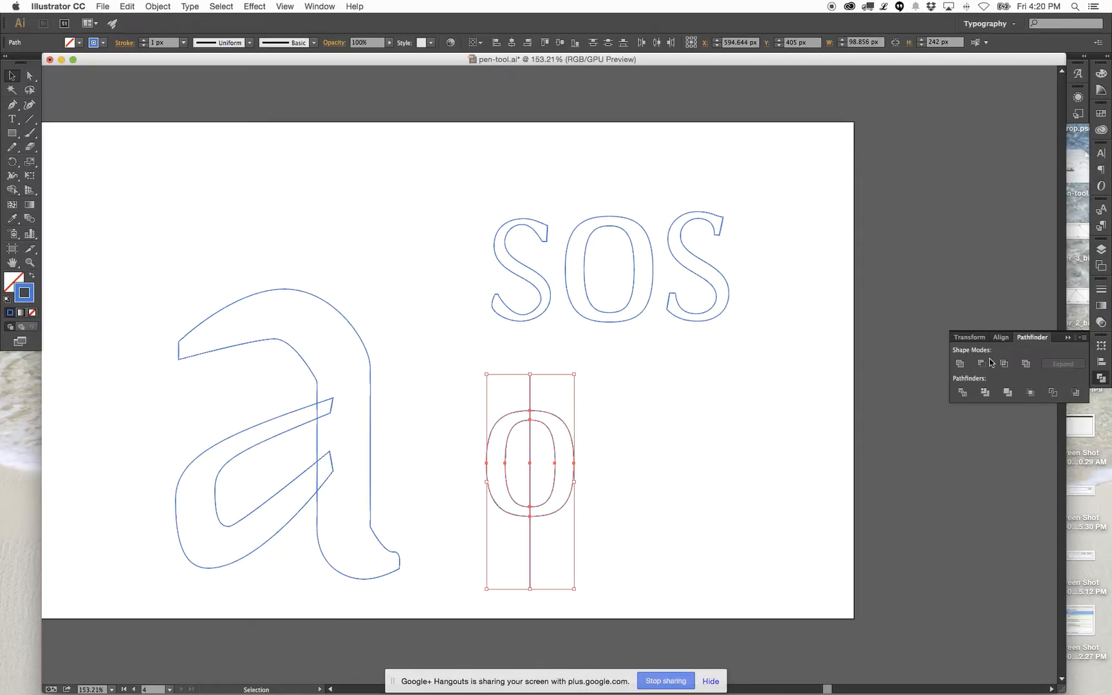
click(1053, 393)
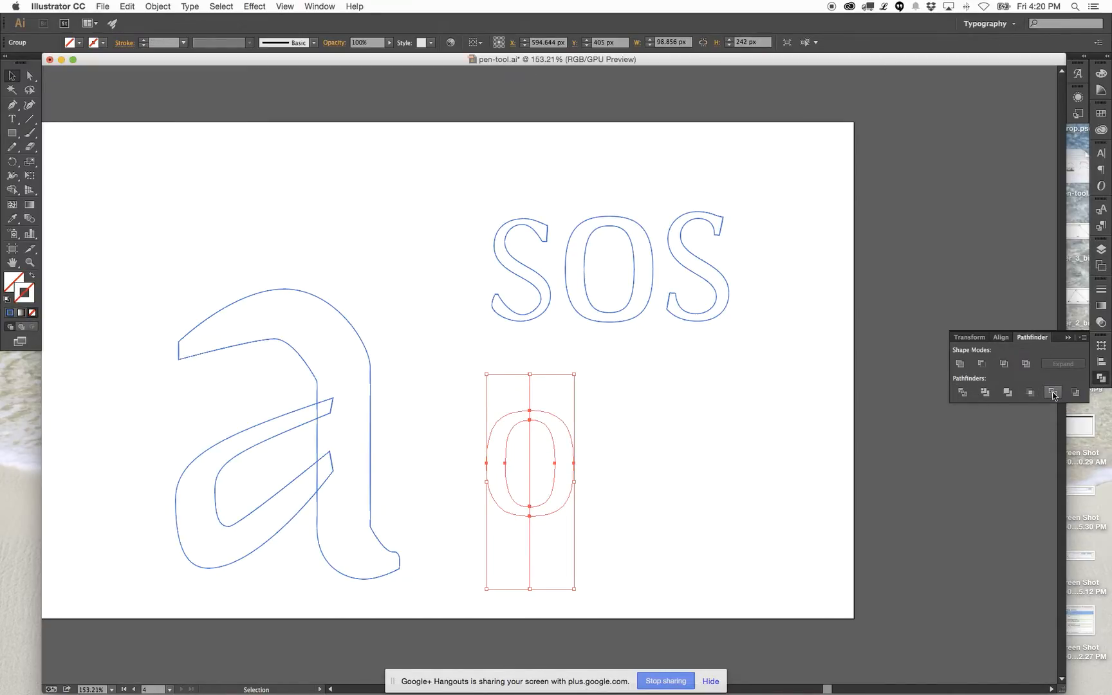
key(super+z)
click(963, 393)
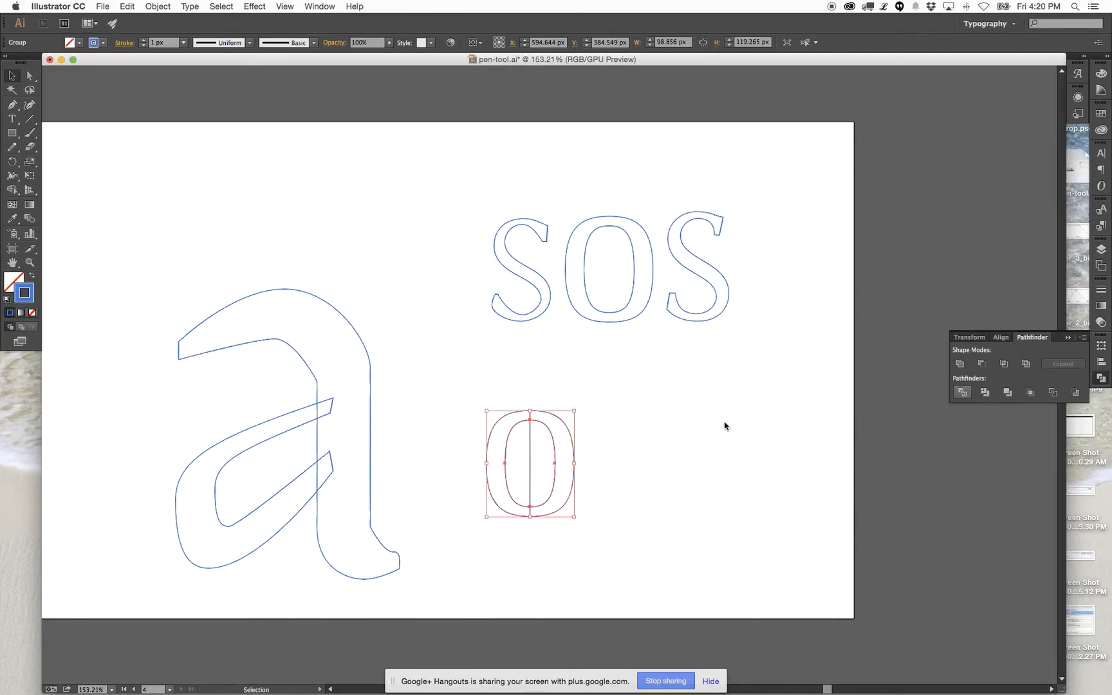
Ungroup the divided O and delete its right-hand pieces, keeping only the left half.
click(545, 456)
click(539, 422)
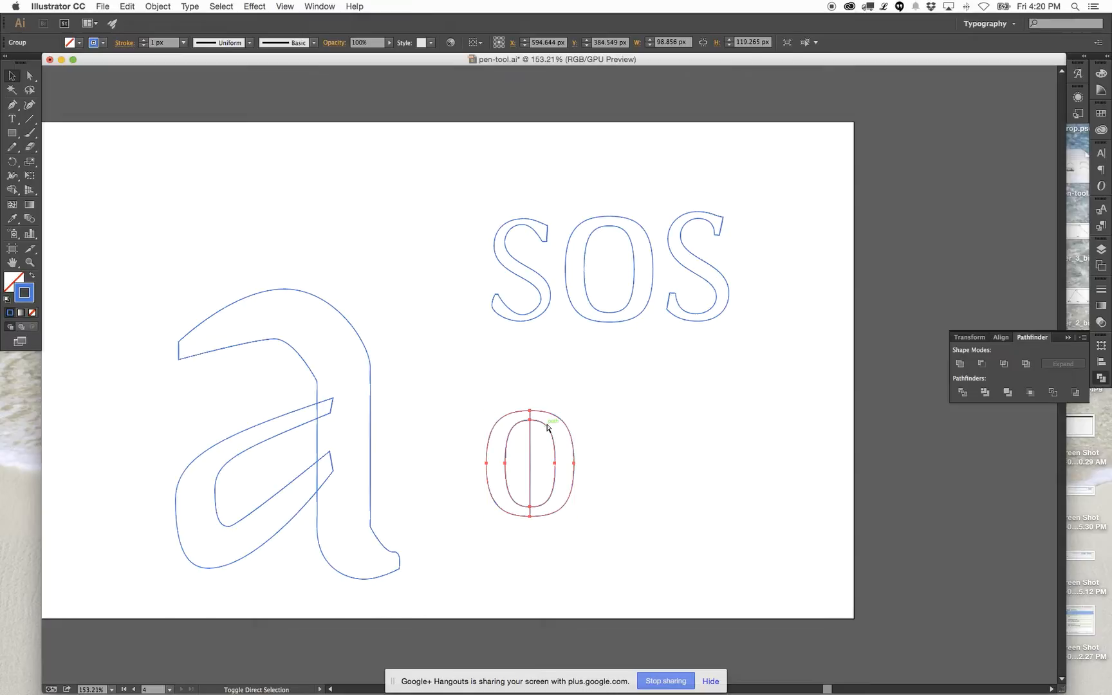
key(super+shift+g)
click(559, 394)
click(552, 432)
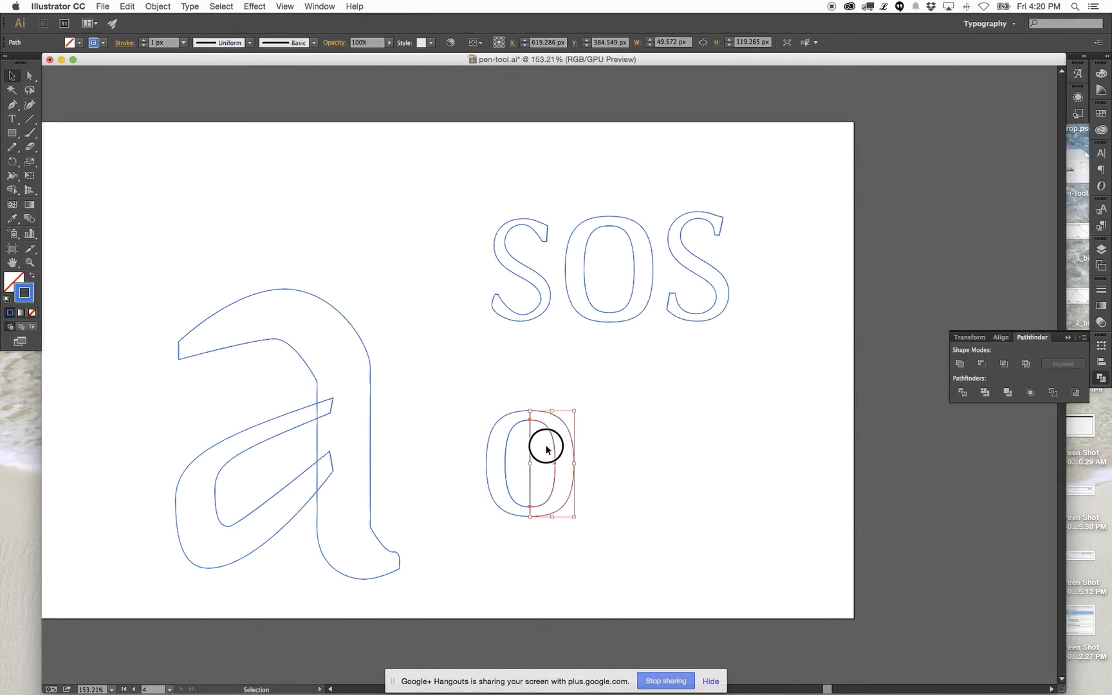
key(Delete)
drag(571, 438, 519, 459)
key(Delete)
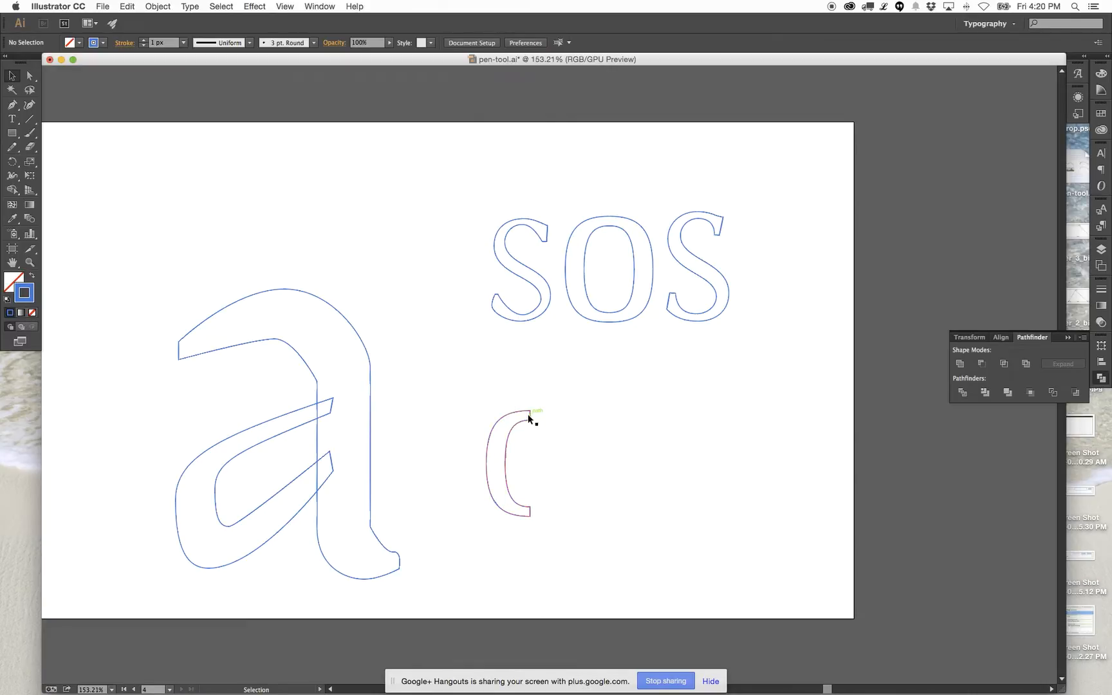
Close the Hangouts pop-up window and switch back to Illustrator.
click(528, 417)
click(591, 422)
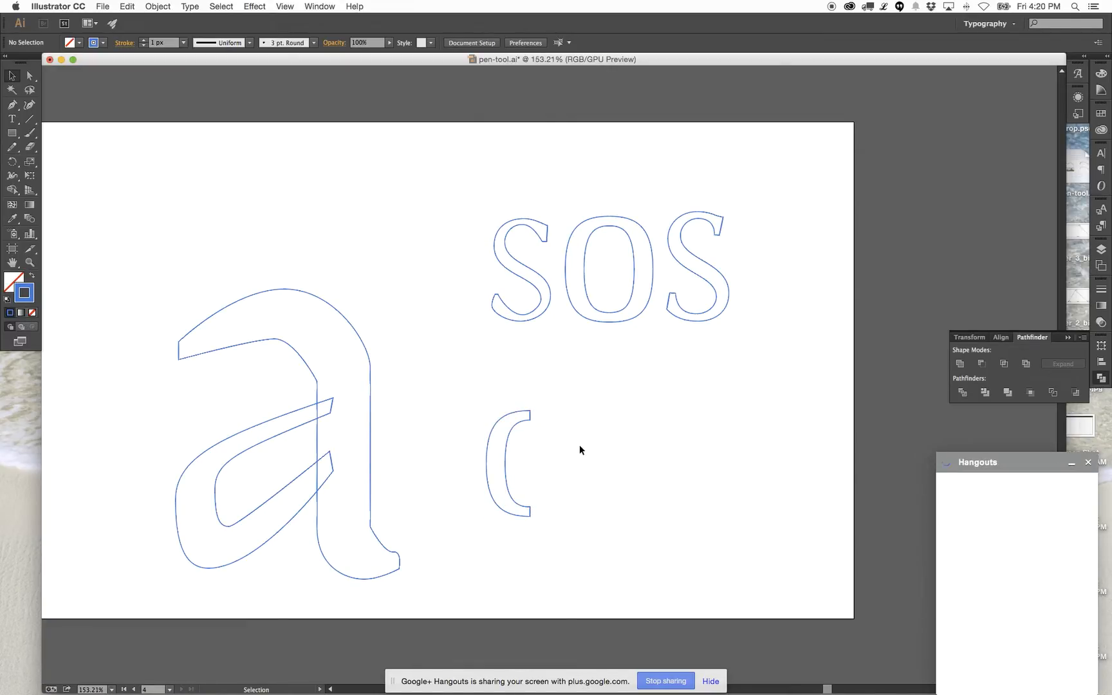
click(1091, 465)
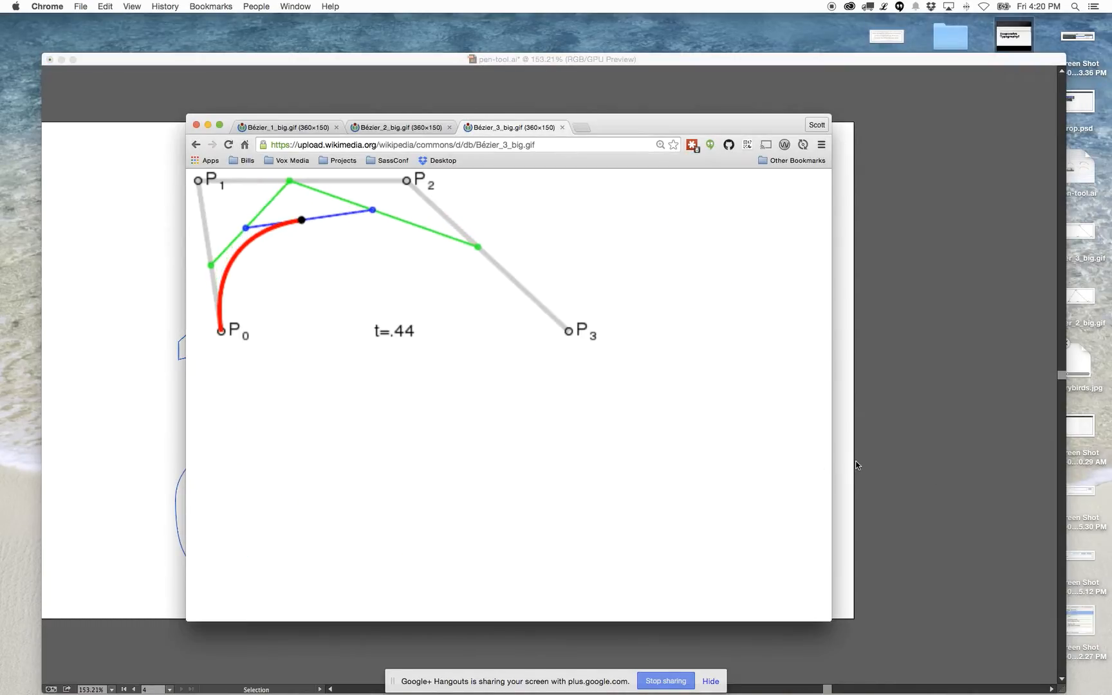
click(847, 469)
Duplicate the half O to its right and reflect the copy across the vertical axis.
drag(506, 450, 561, 452)
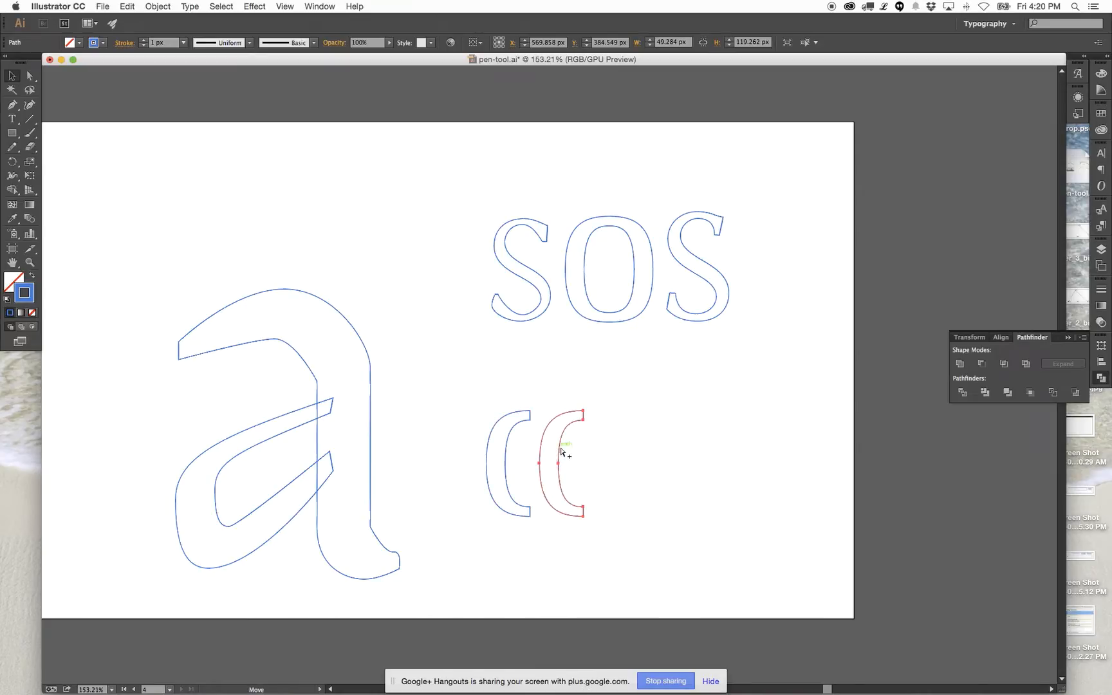
click(587, 442)
click(559, 435)
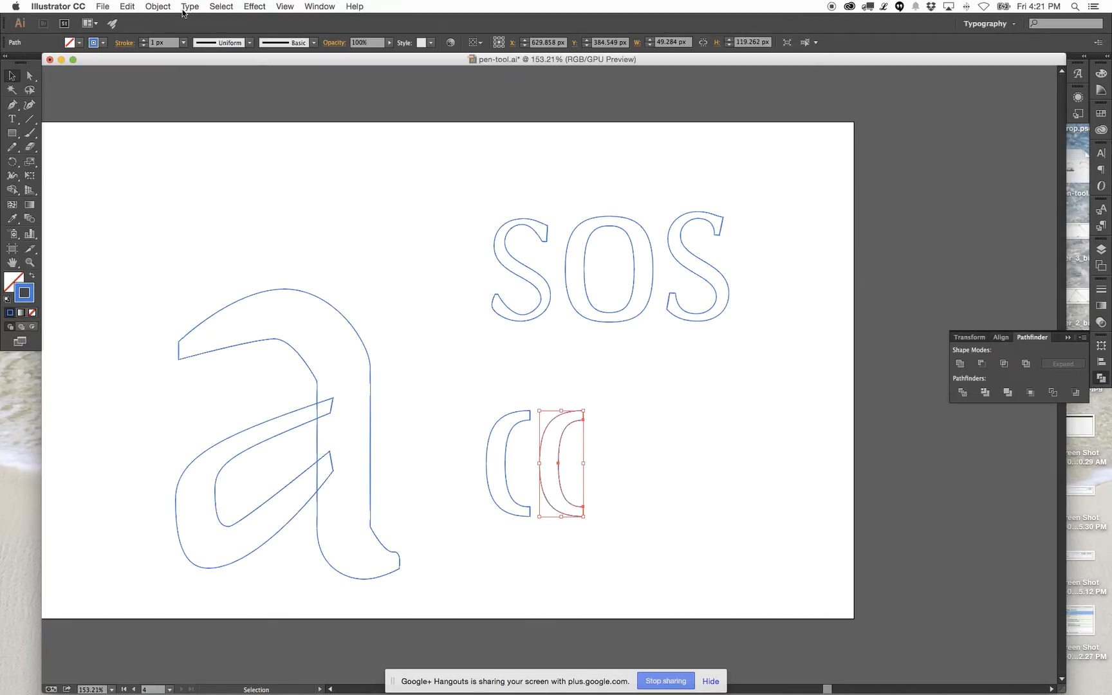
click(157, 6)
mouse_move(200, 21)
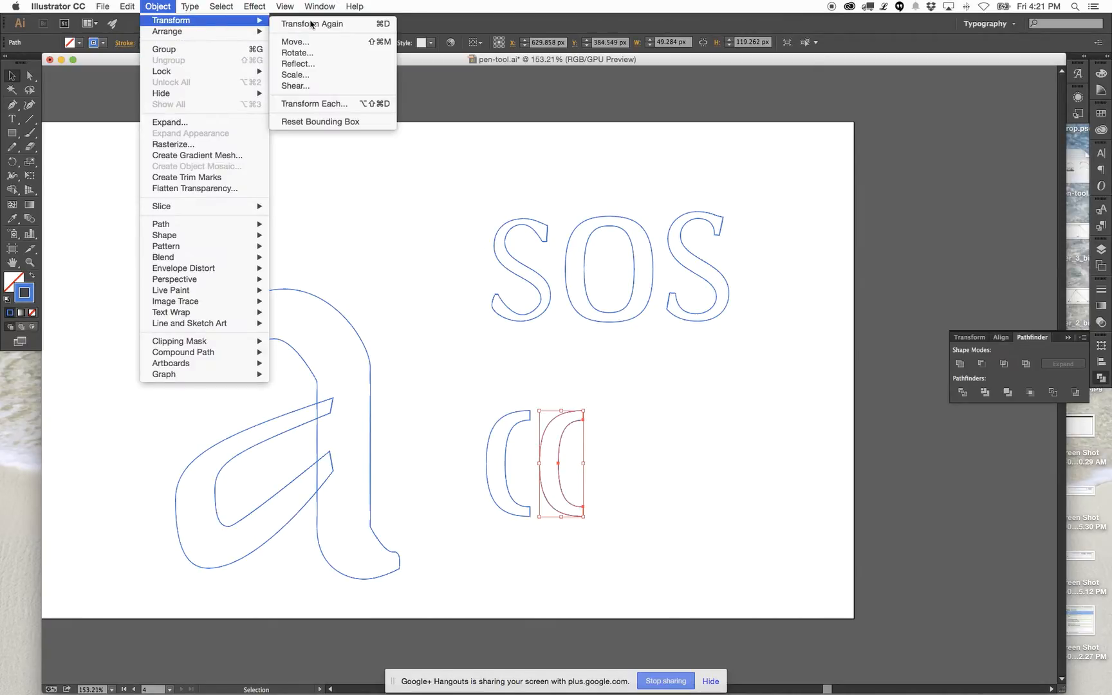
click(332, 63)
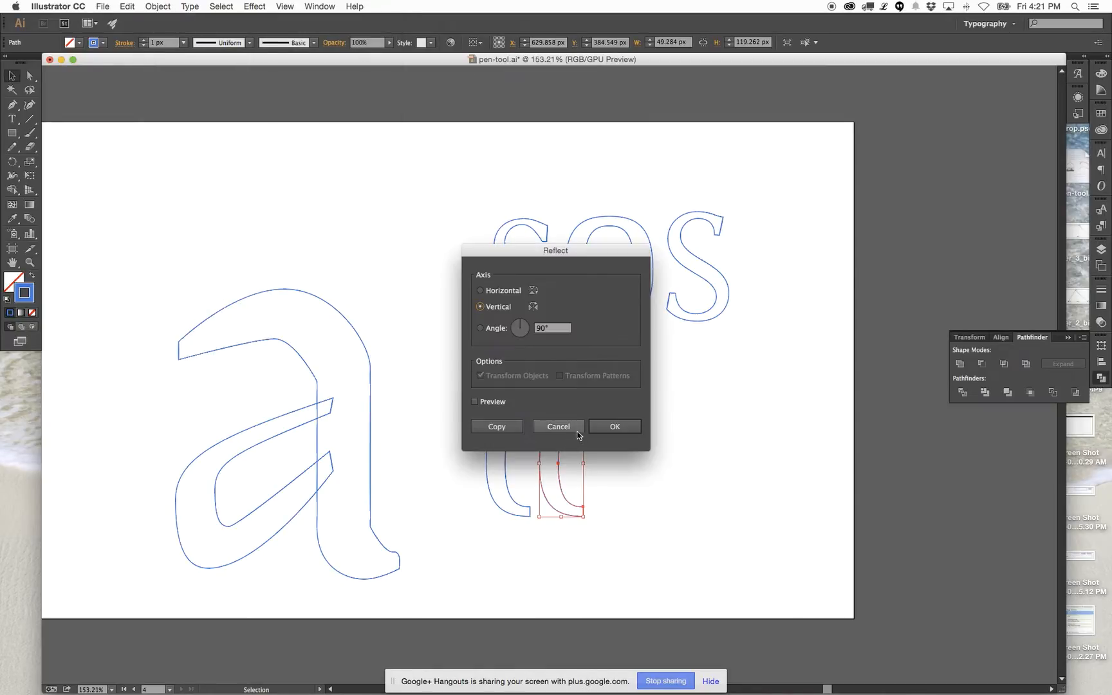
click(624, 426)
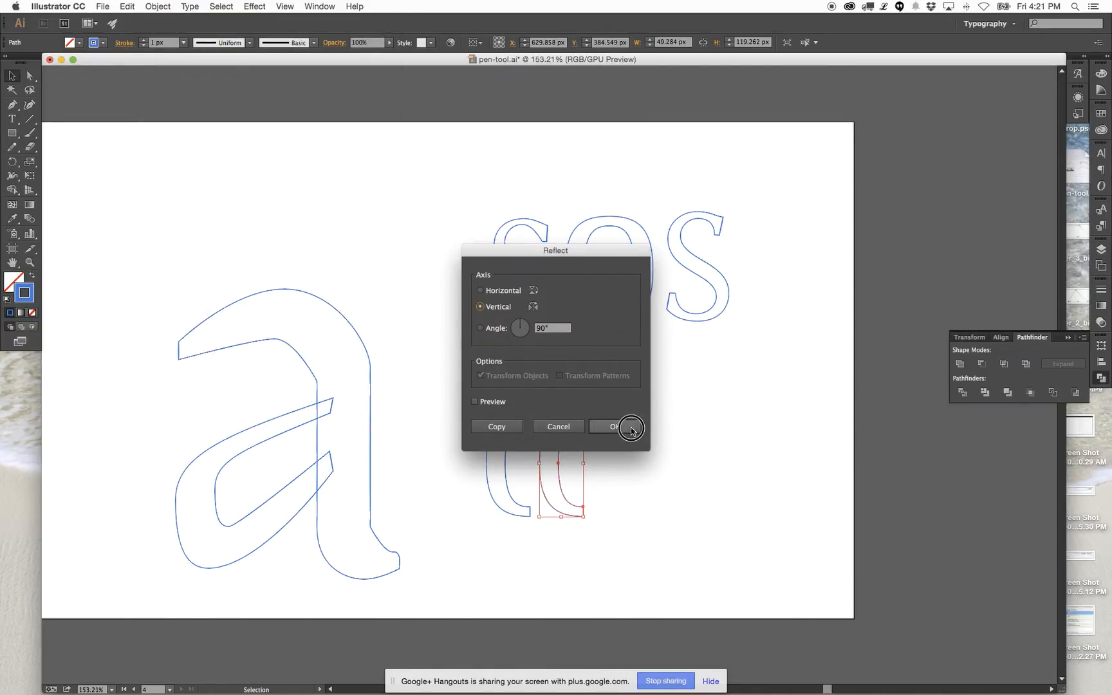
Unite the original and mirrored halves into a complete O and position it directly beneath the O of SOS.
drag(579, 430, 514, 475)
click(960, 364)
click(796, 578)
drag(658, 386, 494, 509)
drag(521, 470, 587, 399)
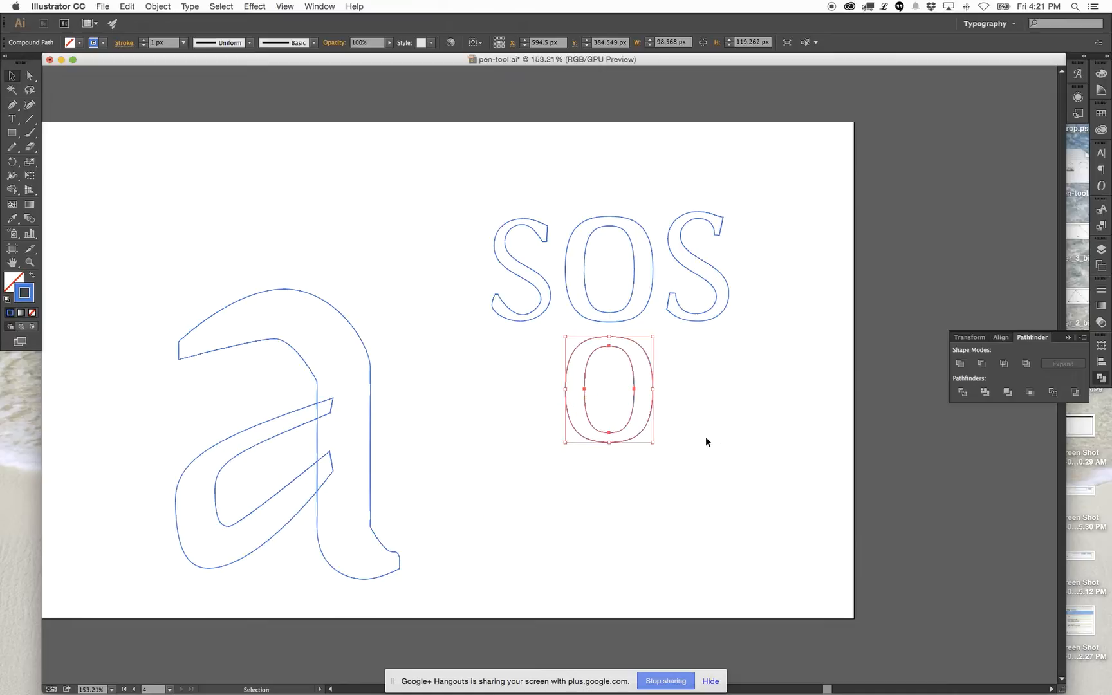
click(712, 555)
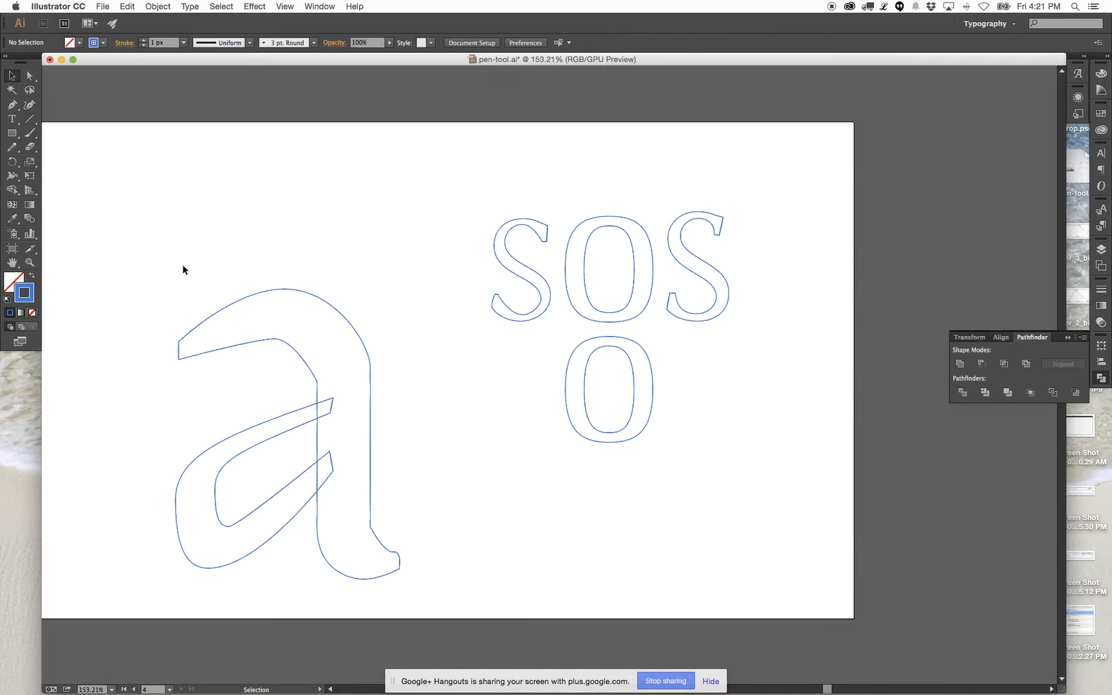
Pull the upper corner of the a's upper-left terminal outward and give it slanted handles that round the tip.
click(249, 340)
key(a)
click(273, 340)
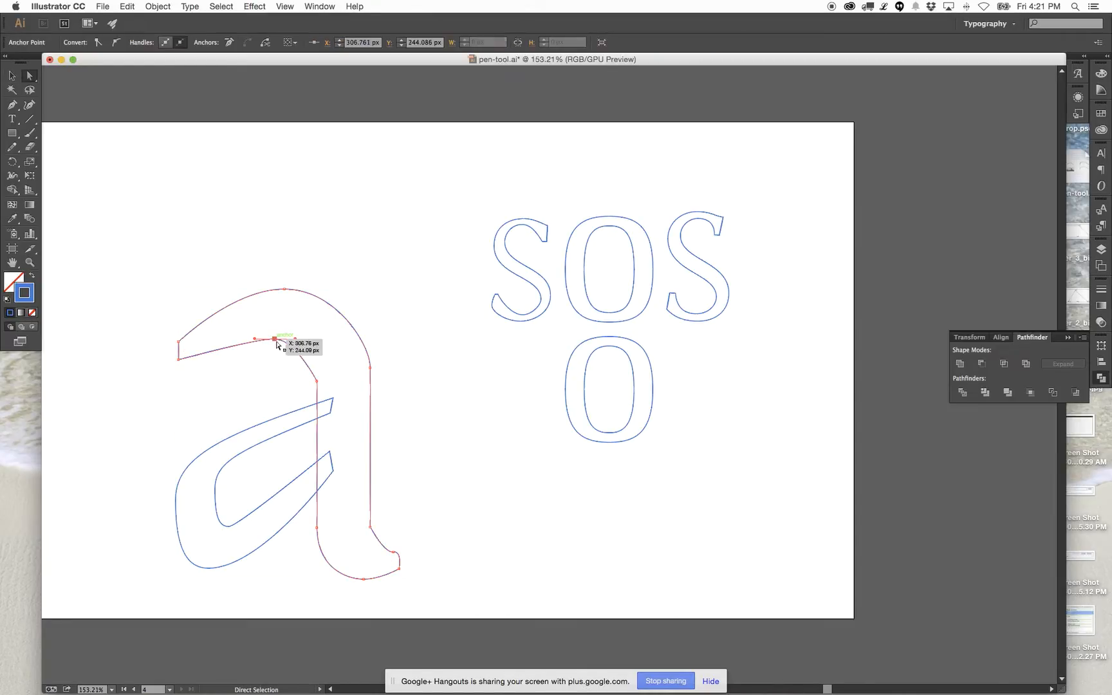
click(221, 312)
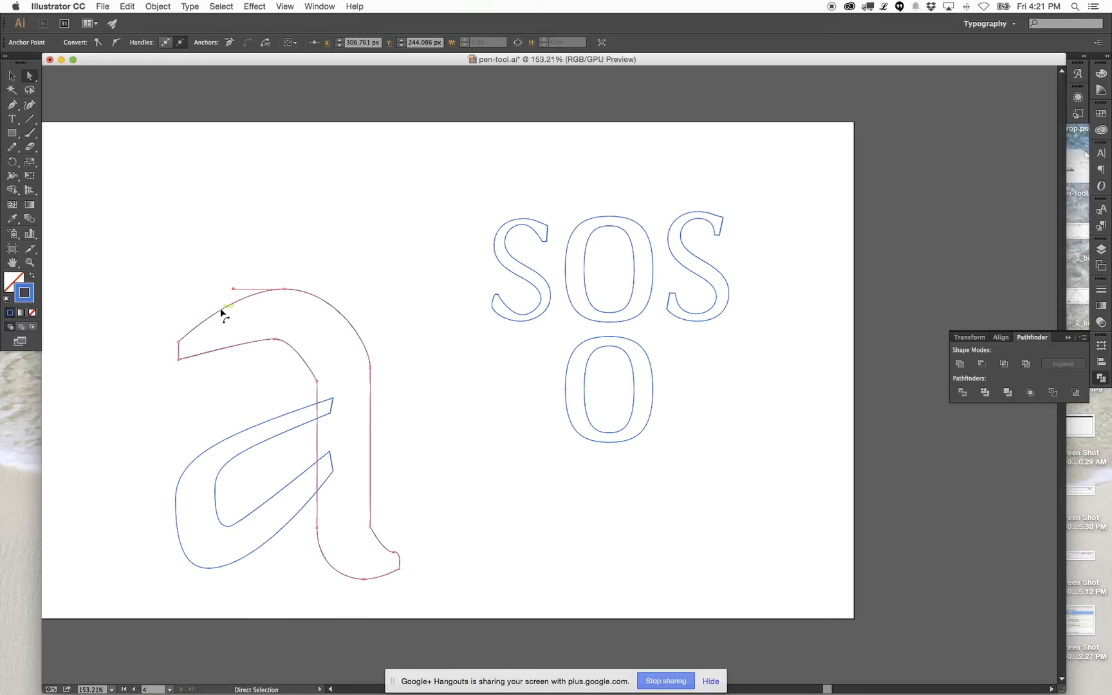
key(v)
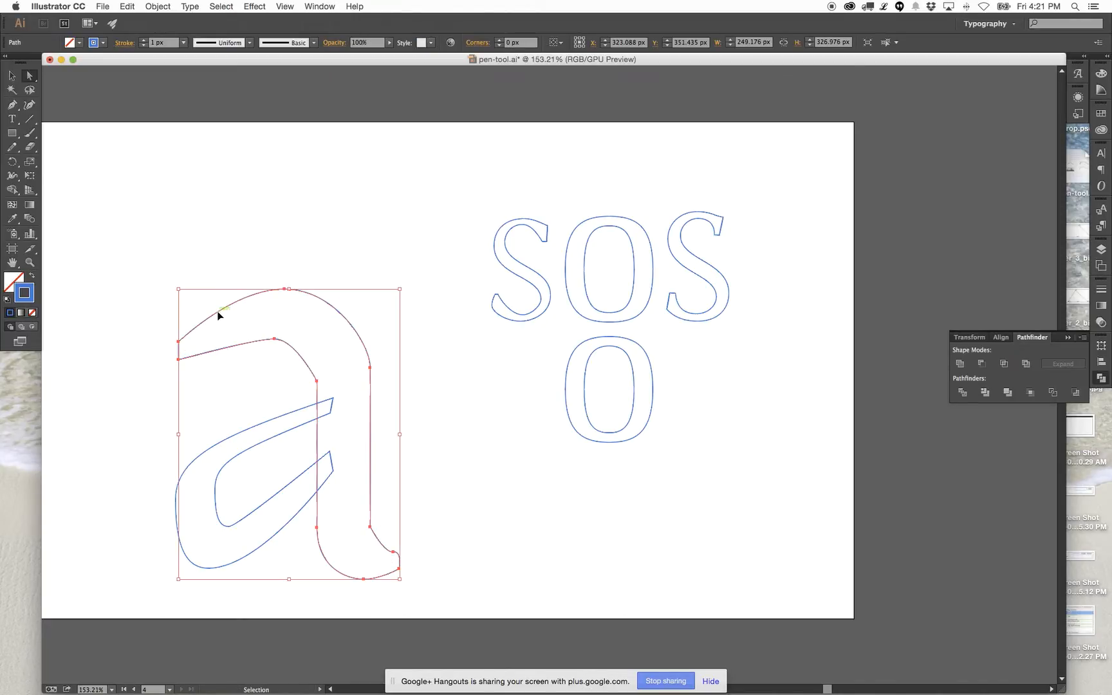
key(a)
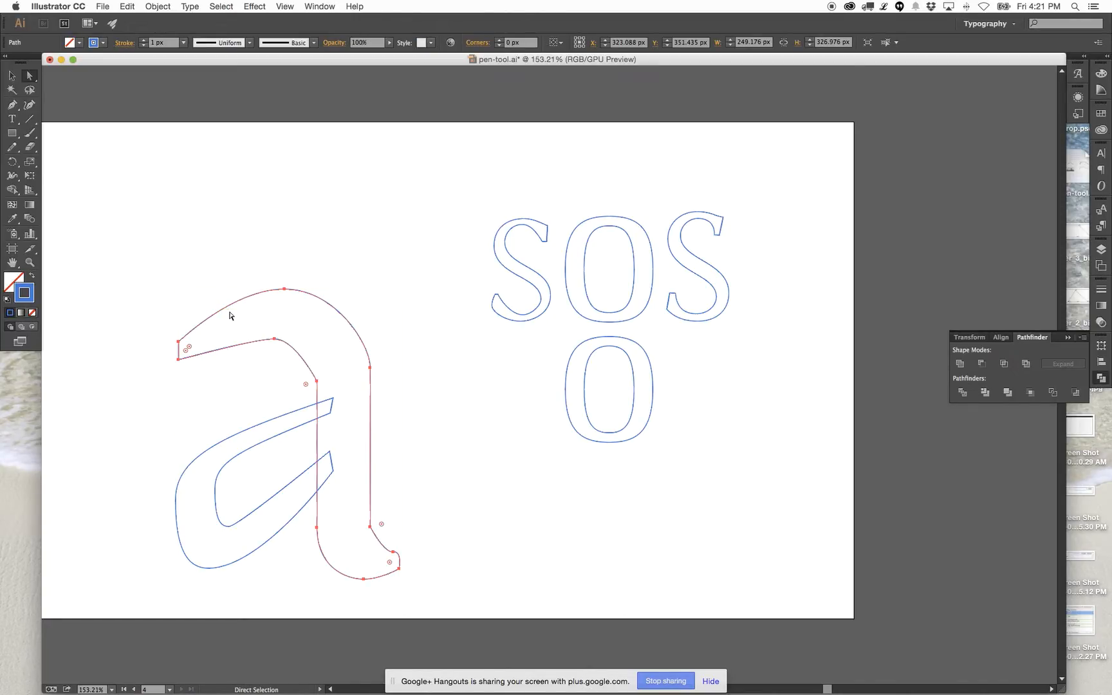
key(p)
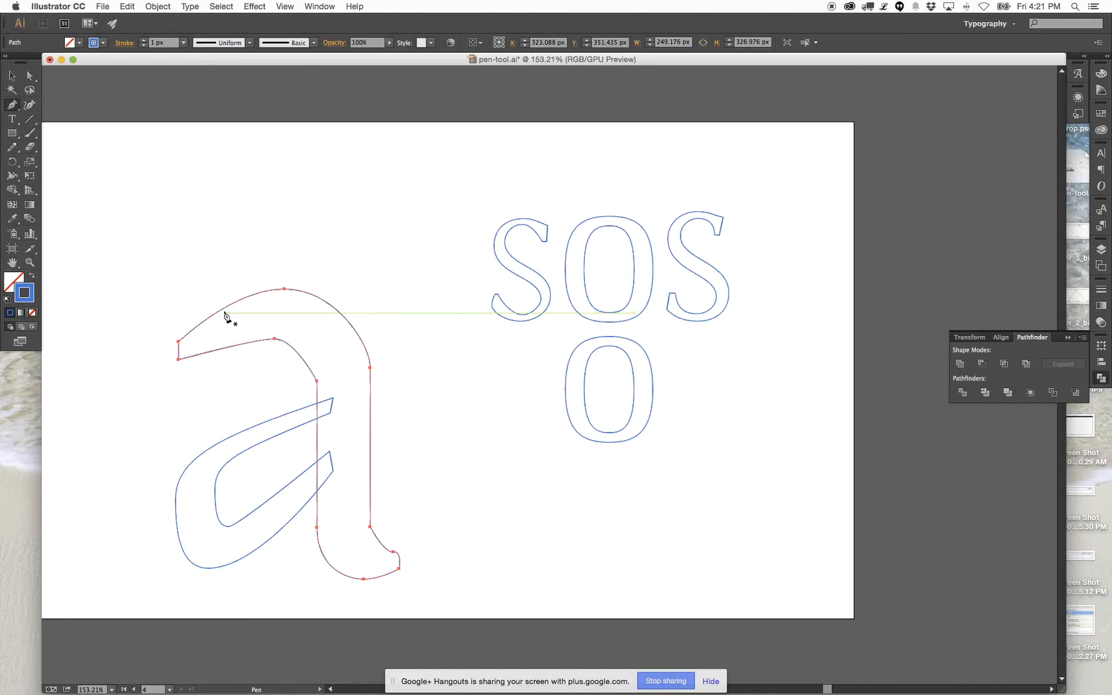
click(187, 333)
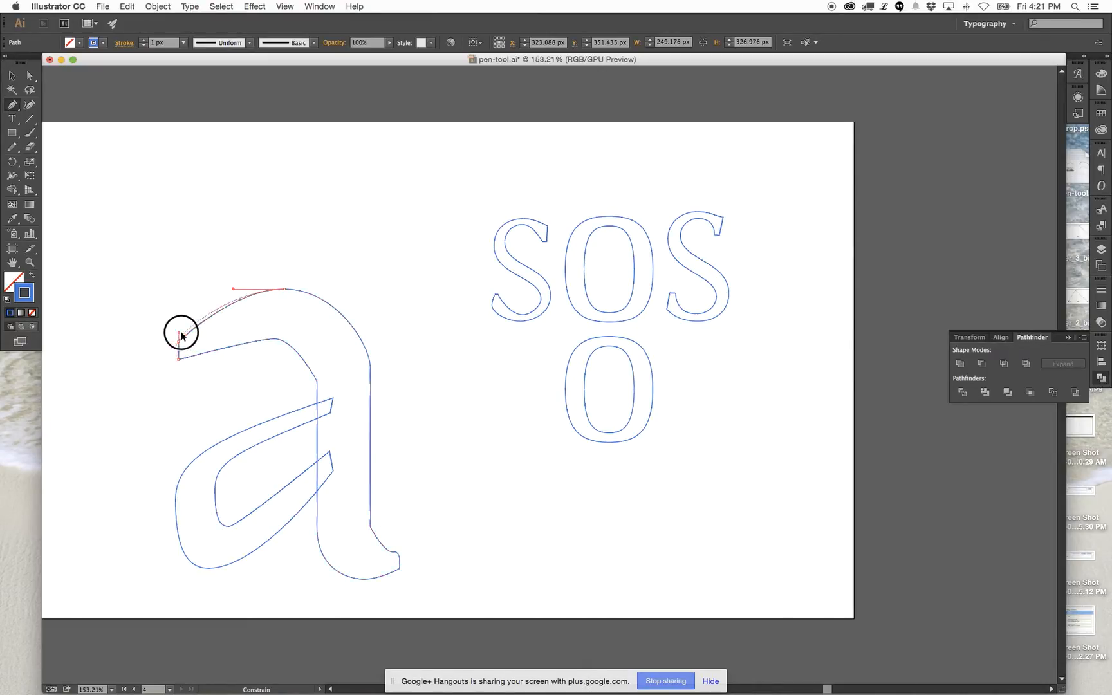
super+click(184, 333)
mouse_move(184, 333)
mouse_down()
mouse_move(198, 317)
mouse_move(171, 336)
mouse_up()
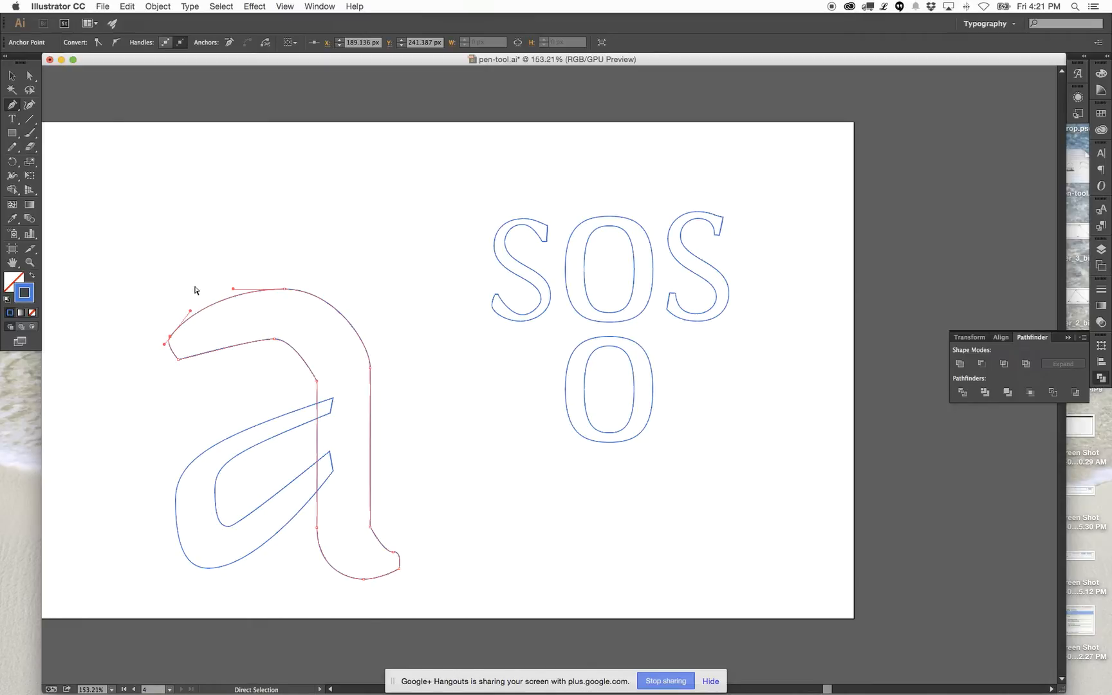
Raise the top anchor of the a's inner arch, lengthen its left handle and curve the terminal's lower edge with a handle.
click(273, 339)
drag(273, 339, 203, 341)
click(191, 348)
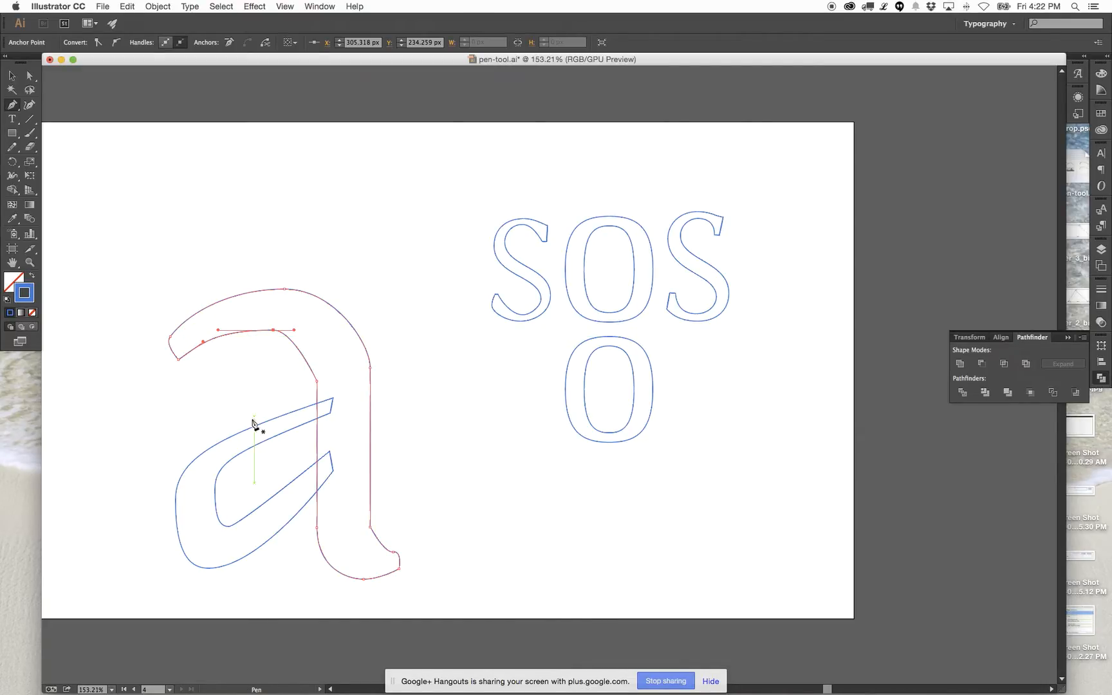
drag(249, 440, 738, 417)
drag(313, 406, 149, 410)
drag(254, 453, 156, 450)
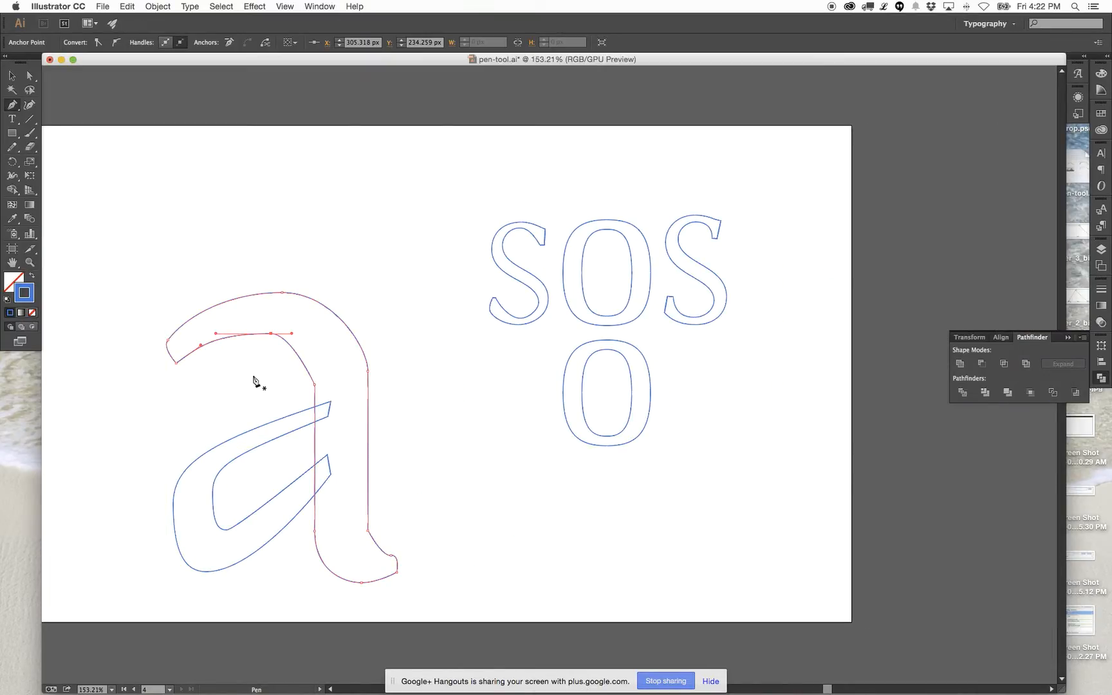
Round the a's inner arch by adjusting its top anchor's handles and extending a vertical handle upward from the stem's inner anchor.
key(super)
super+click(200, 346)
drag(217, 334, 229, 332)
super+click(310, 368)
drag(310, 367, 314, 365)
drag(284, 325, 314, 348)
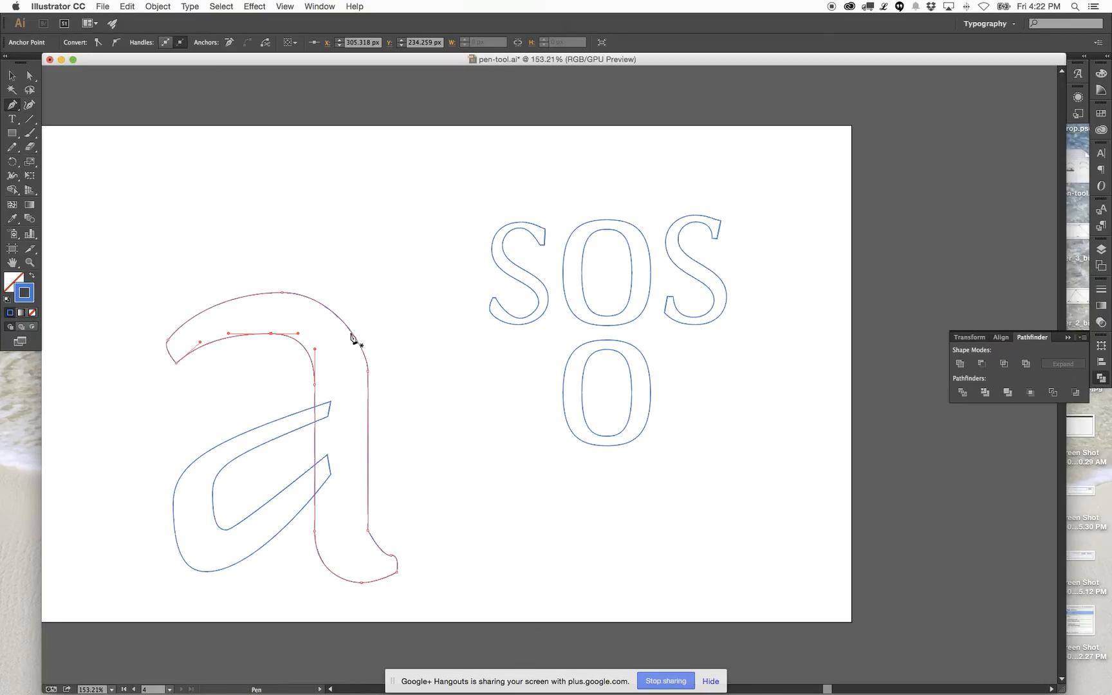
Make the a's outer right shoulder fuller by lengthening the stem's upward handle and slightly extending the top anchor's right handle.
super+click(353, 337)
super+click(335, 293)
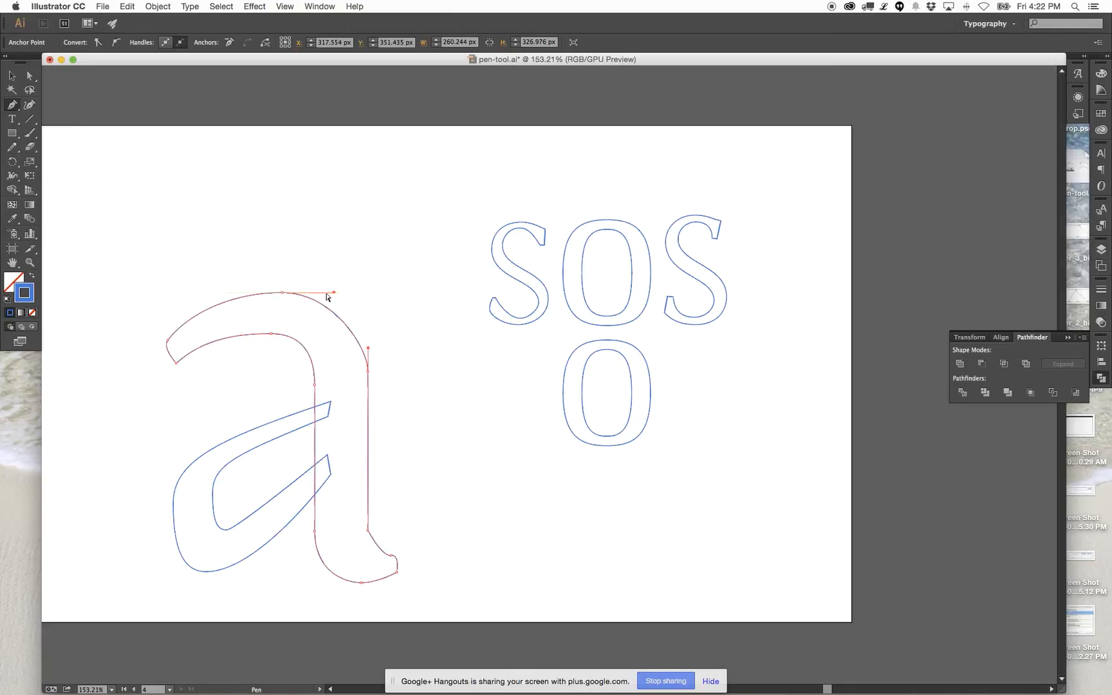
mouse_move(334, 292)
mouse_down()
mouse_move(345, 294)
mouse_move(336, 294)
mouse_up()
drag(368, 348, 368, 320)
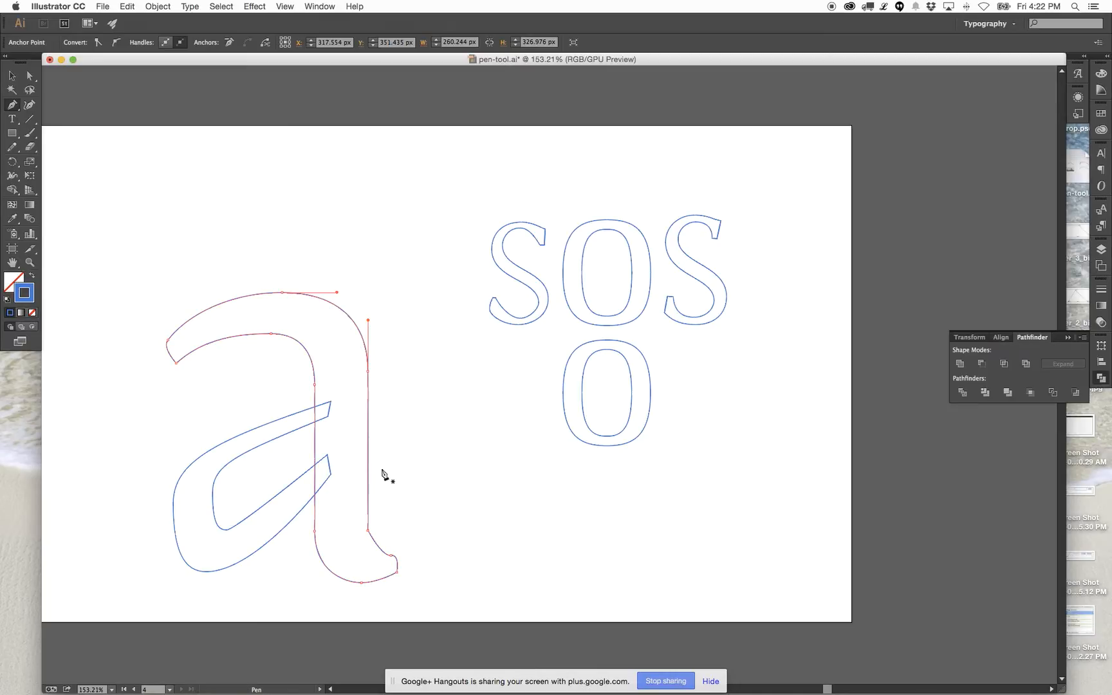
Shift the two corner anchors of the bowl's upper-right end upward and slant its short edge down to the right.
key(super)
super+click(330, 402)
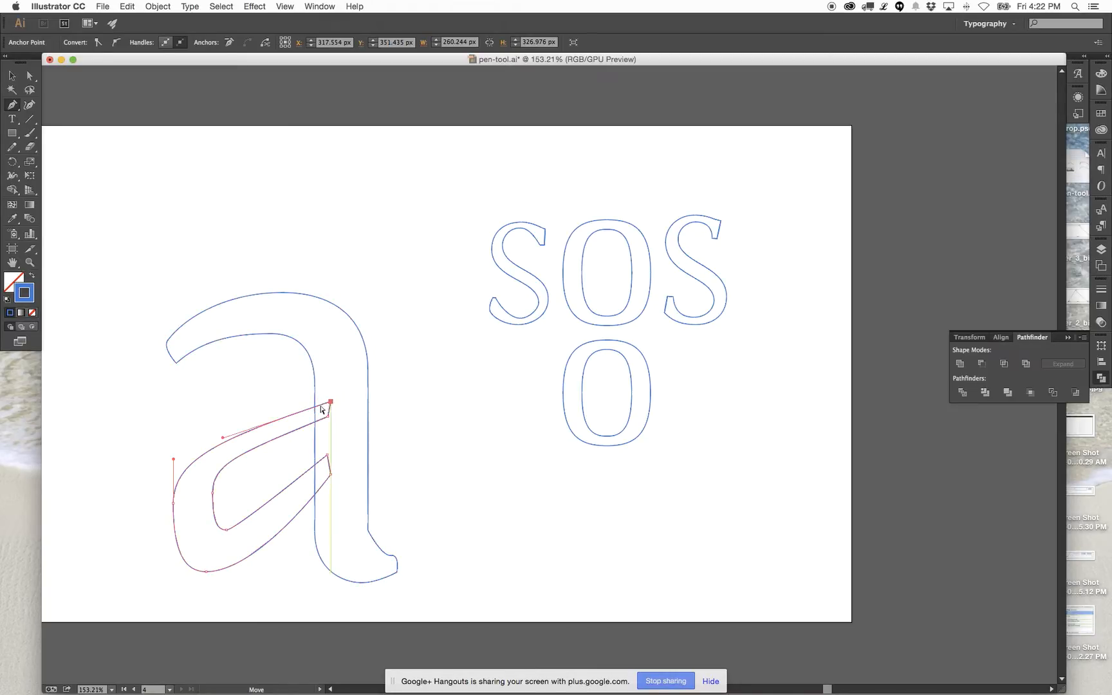
super+click(329, 415)
mouse_move(329, 408)
mouse_down()
mouse_move(324, 398)
mouse_move(335, 415)
mouse_up()
super+click(331, 402)
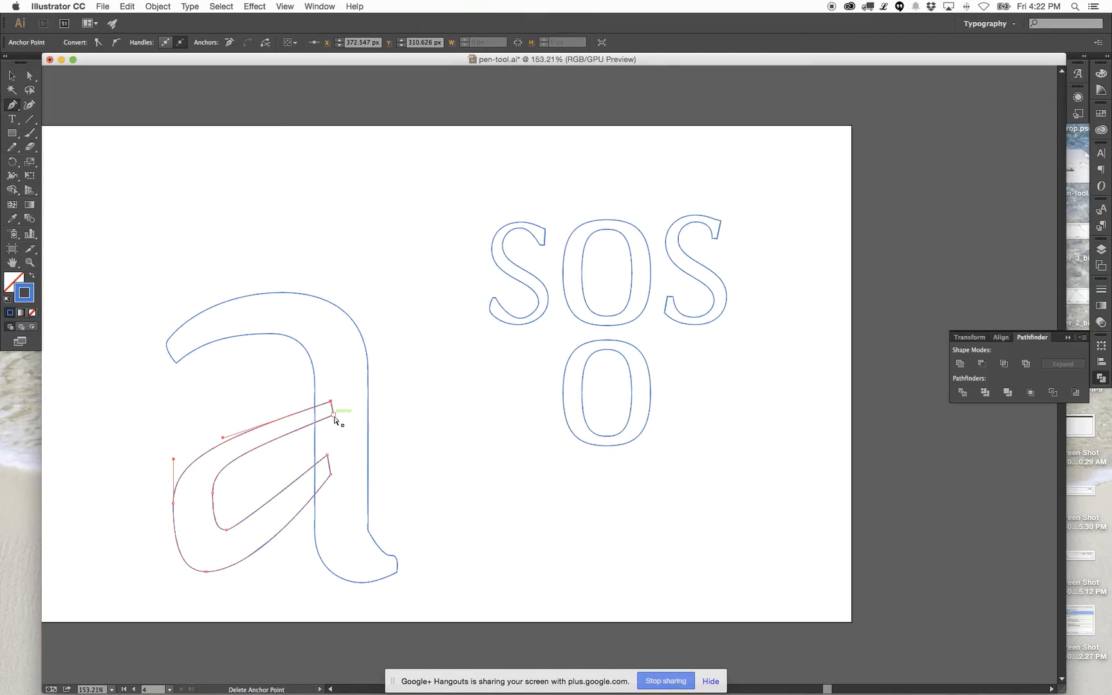
mouse_move(335, 418)
mouse_down()
mouse_move(326, 385)
mouse_move(329, 407)
mouse_up()
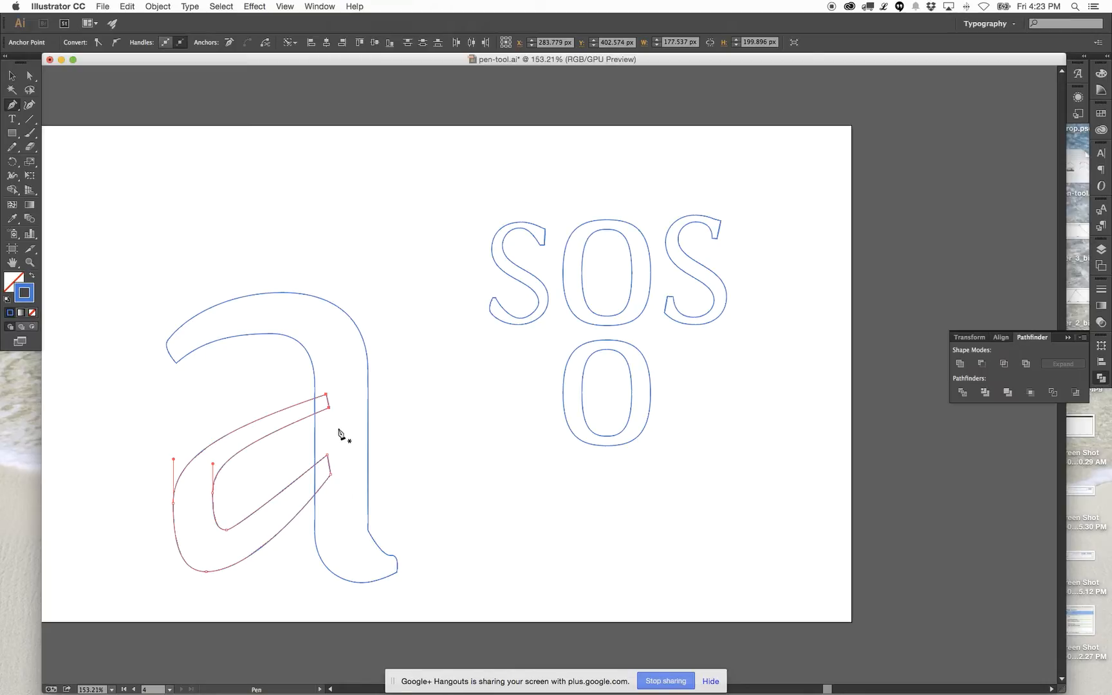
Curve the upper edges of the a's bowl by extending handles from both corners of its upper-right end down-left along the inner and outer edges.
super+click(288, 408)
key(alt)
mouse_move(326, 399)
mouse_down()
mouse_move(314, 394)
mouse_move(323, 414)
mouse_move(332, 406)
mouse_up()
click(330, 407)
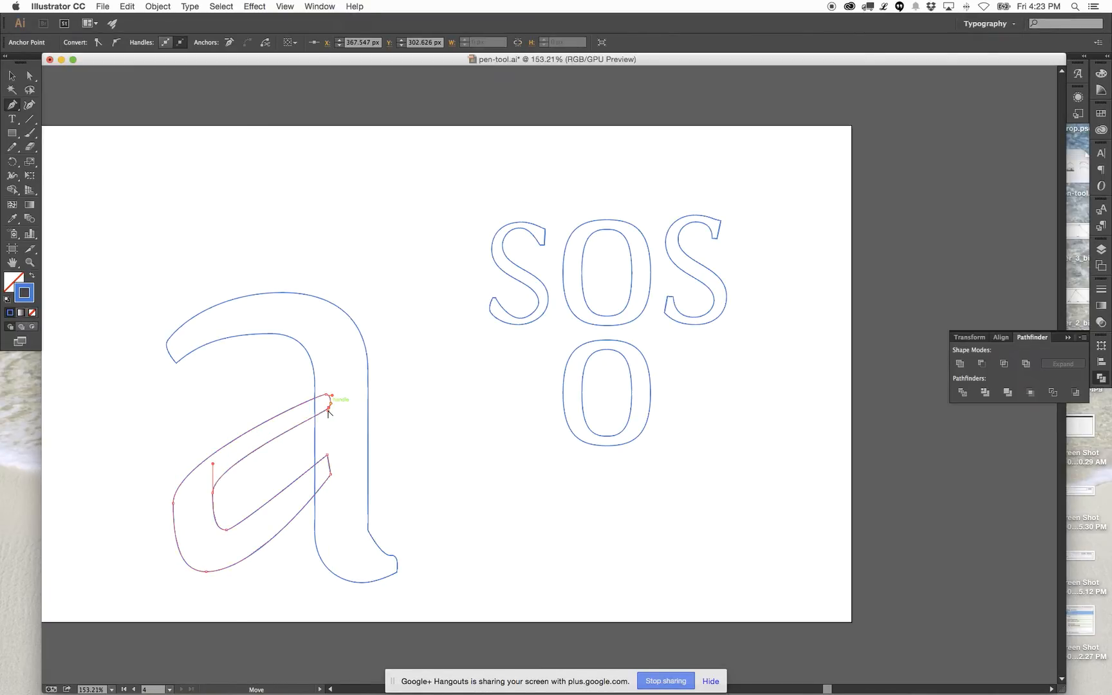
drag(330, 403, 326, 399)
drag(328, 397, 208, 437)
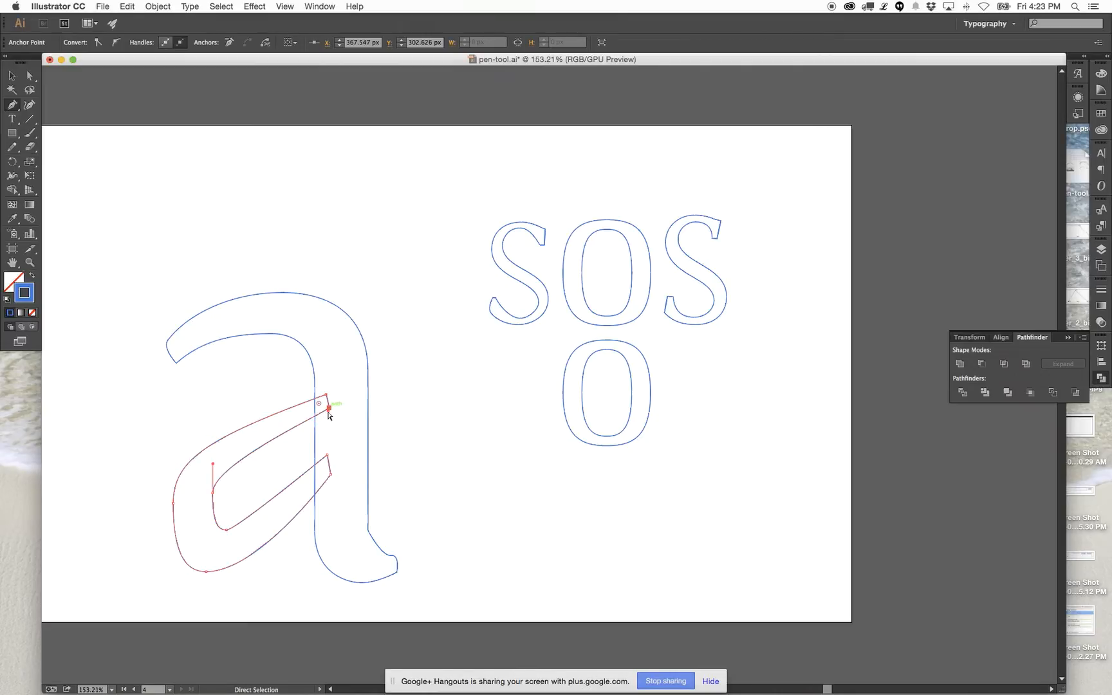
drag(328, 412, 236, 446)
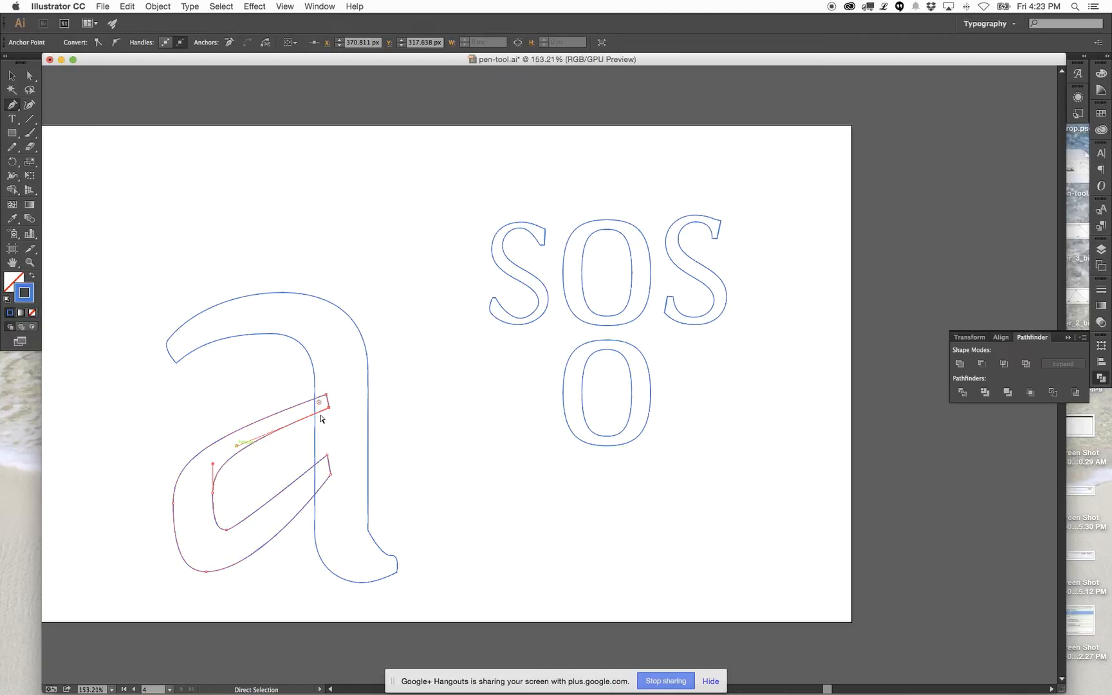
drag(328, 412, 329, 413)
Make the bowl's outer left side fuller by lengthening the upper edge's handle, shifting the leftmost anchor outward and down, and extending its lower handle.
click(243, 427)
drag(210, 439, 197, 438)
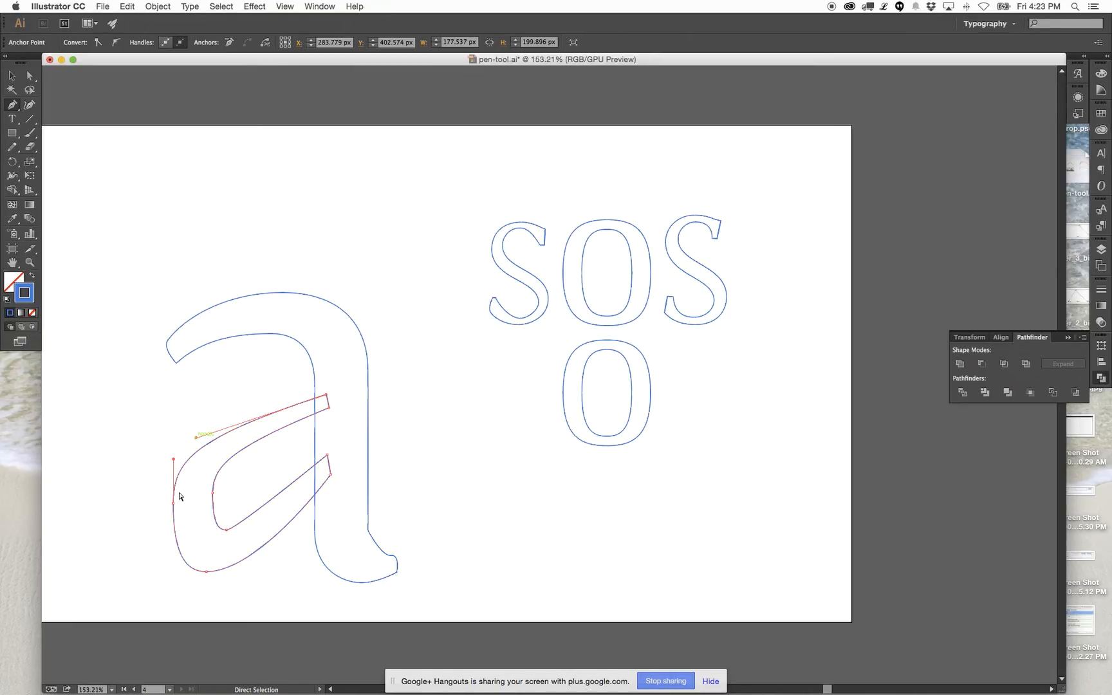
drag(175, 508, 166, 561)
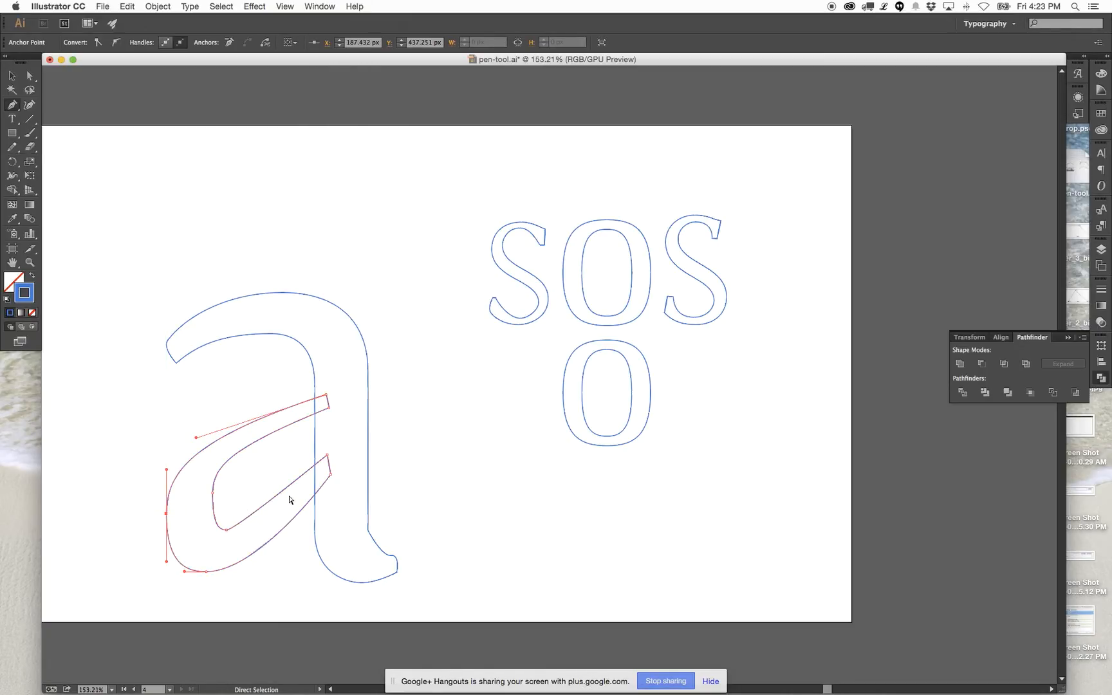
Bend the counter's lower edge into a curve and shift the counter's left anchor slightly outward and down.
click(326, 457)
drag(317, 463, 209, 504)
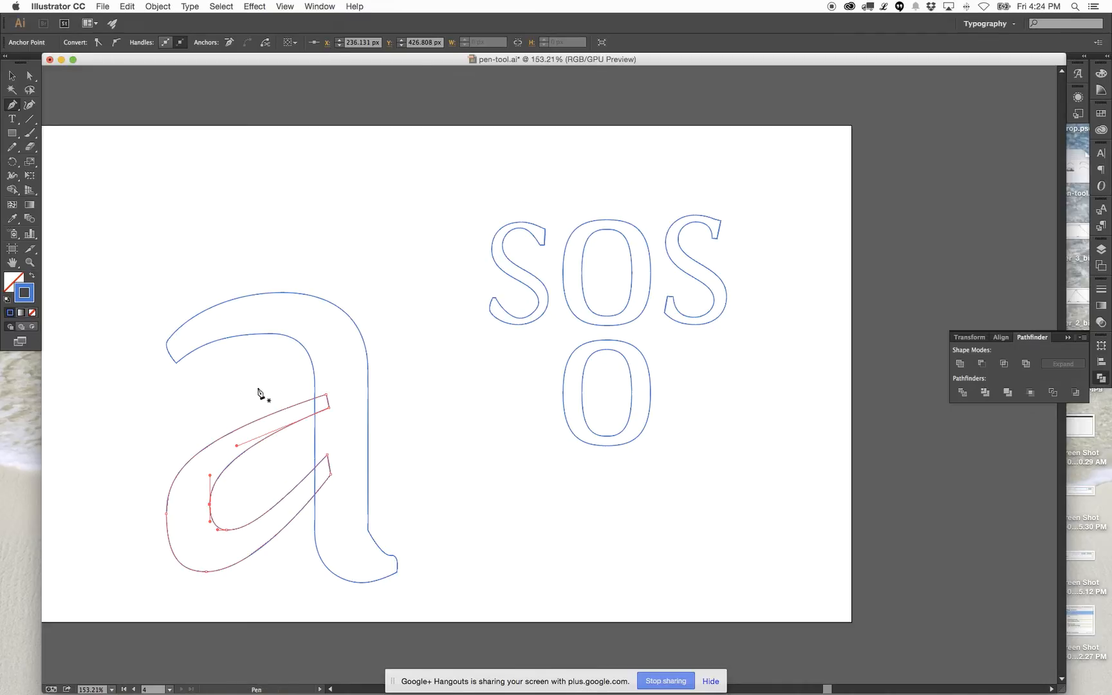
super+click(314, 385)
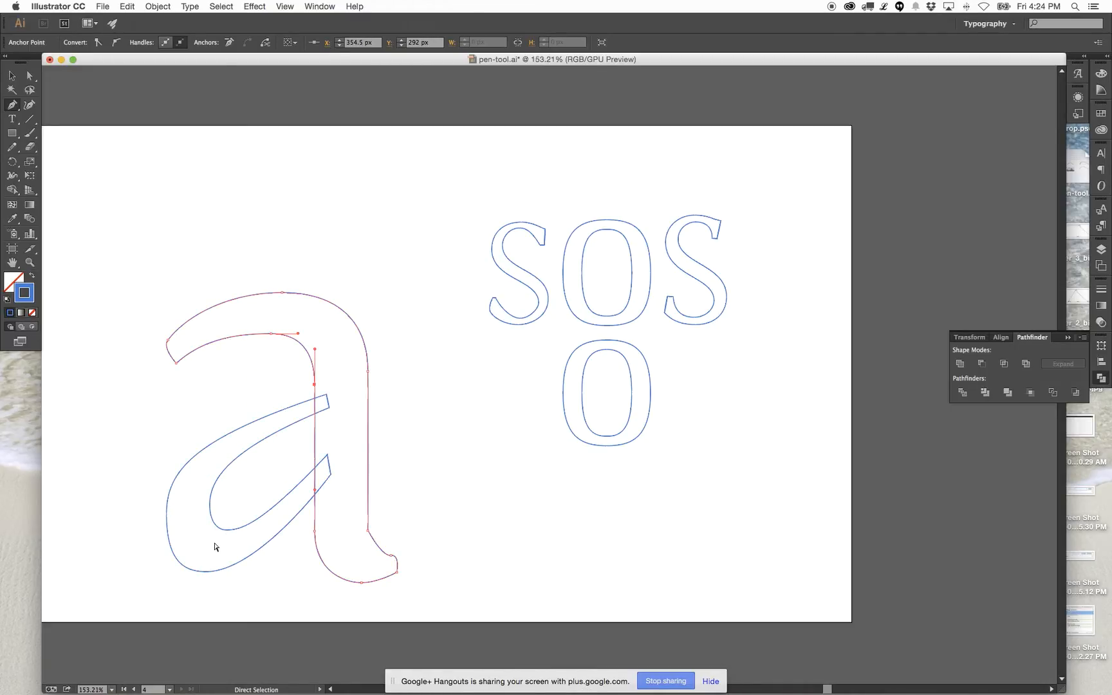
Reposition the bowl's outermost left anchor slightly further left and lengthen the handle shaping the upper outer curve.
super+click(173, 526)
drag(168, 515, 166, 501)
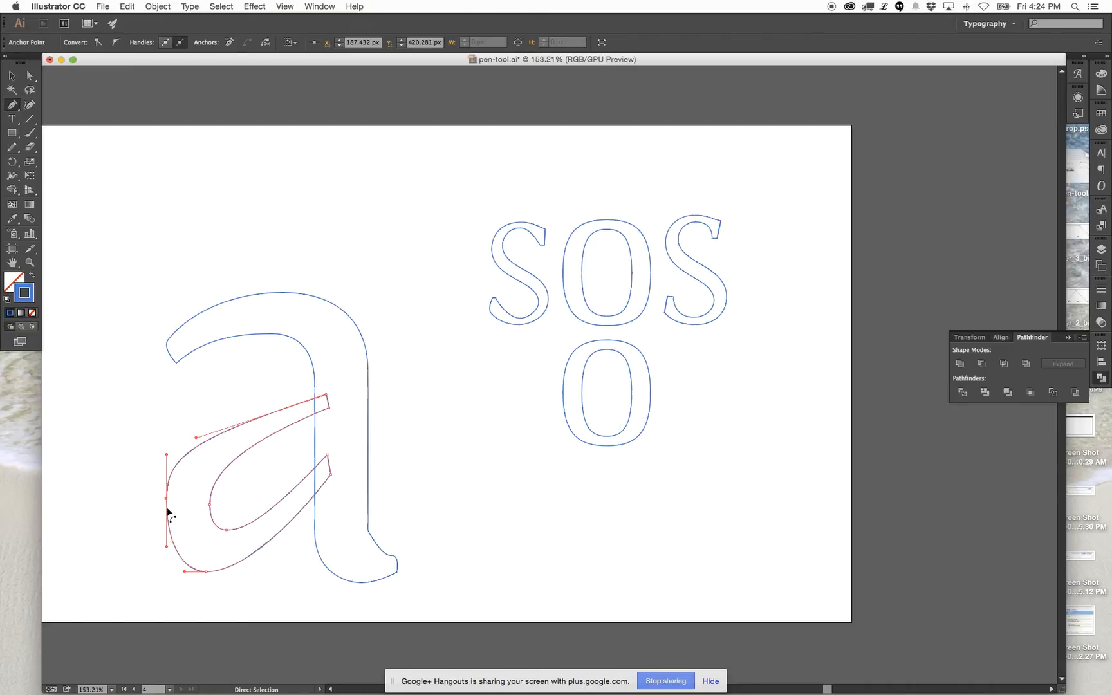
drag(166, 500, 164, 510)
click(222, 530)
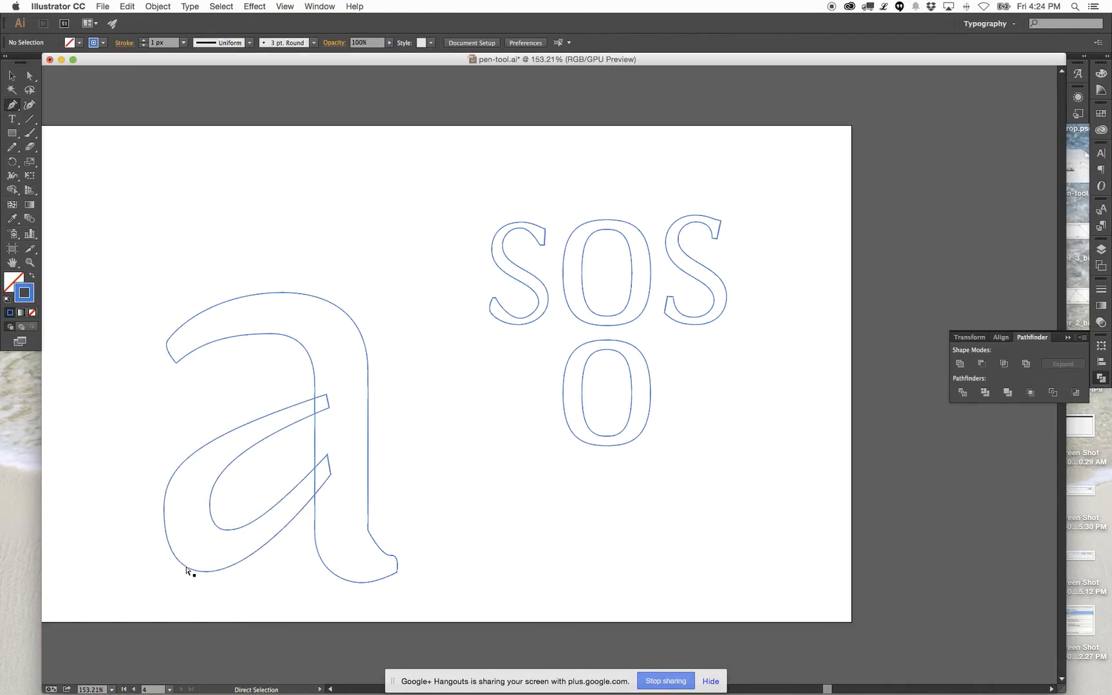
click(184, 460)
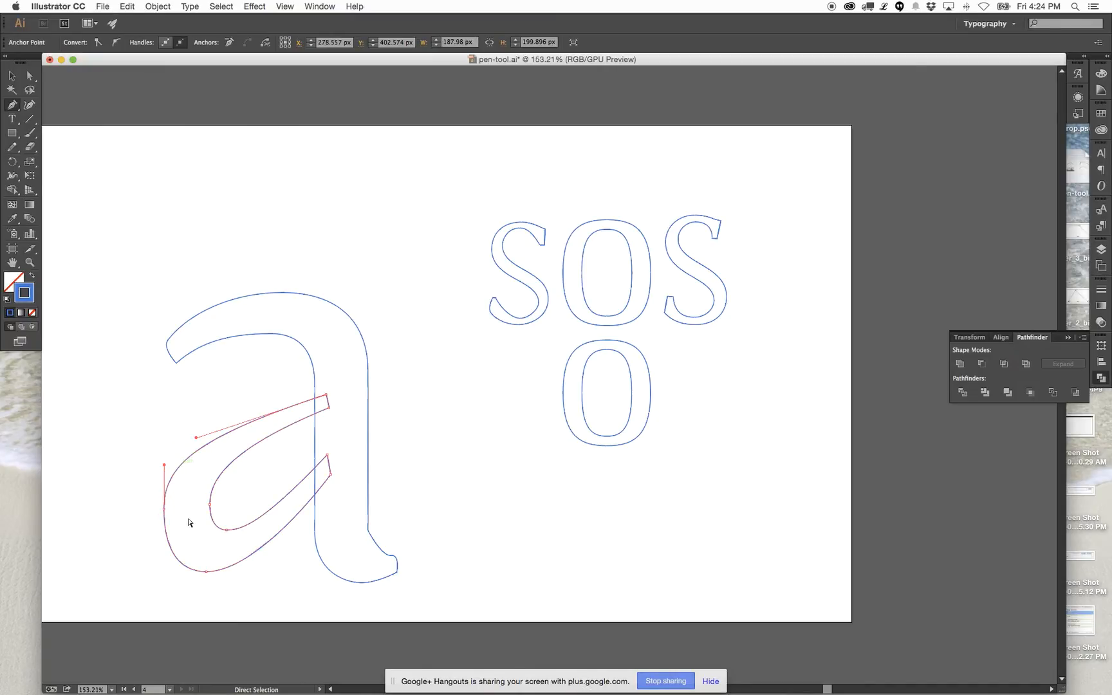
drag(196, 441, 184, 435)
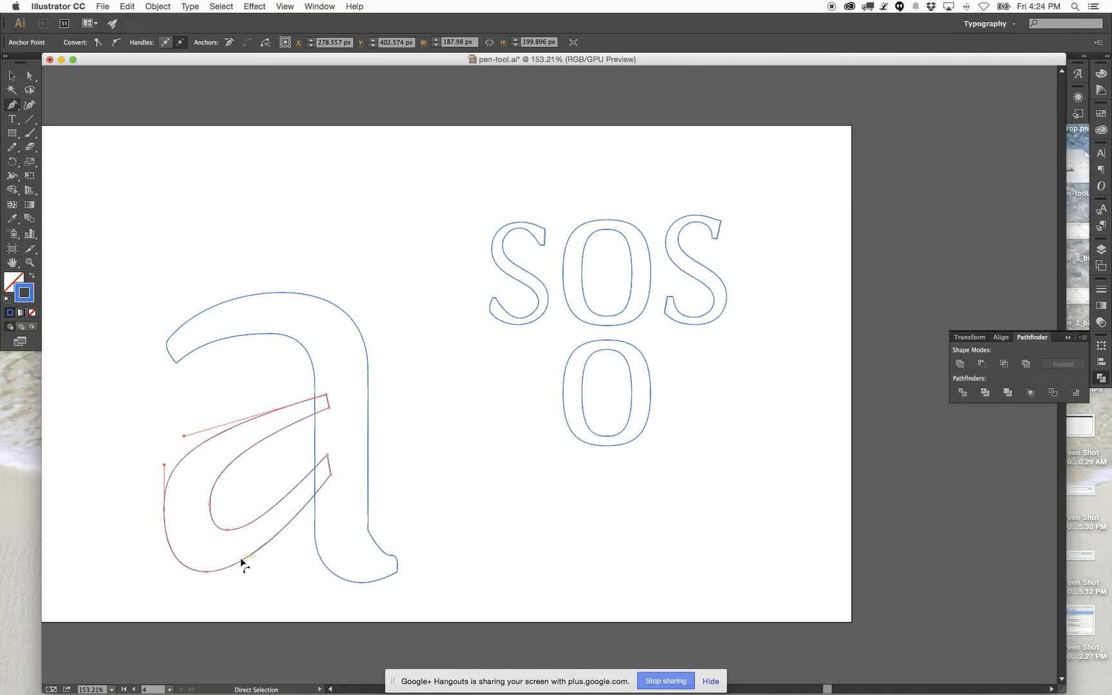
Round the bowl's inner and outer lower edges with handles extended down-left from the two corners of its lower-right end.
click(322, 482)
mouse_move(323, 484)
mouse_down()
mouse_move(248, 572)
mouse_move(238, 568)
mouse_move(312, 531)
mouse_move(266, 526)
mouse_move(295, 528)
mouse_up()
click(310, 475)
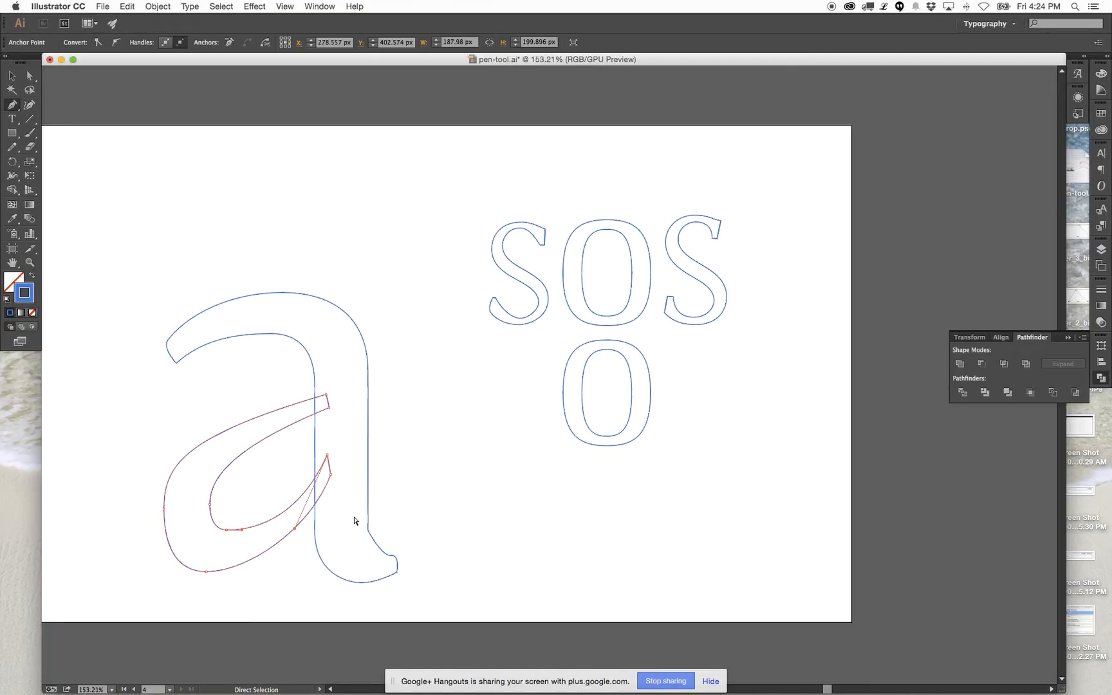
click(251, 517)
click(229, 529)
drag(243, 531, 301, 548)
click(248, 561)
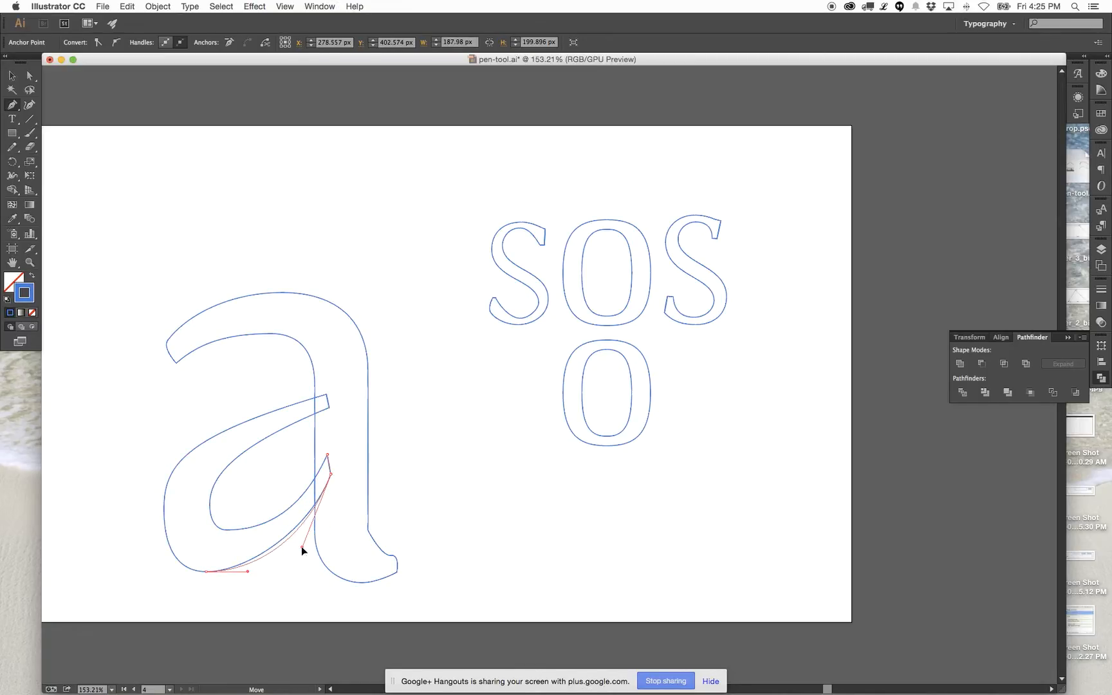
Shift the bowl's bottom anchor slightly right and lower its outermost left anchor a little.
click(213, 599)
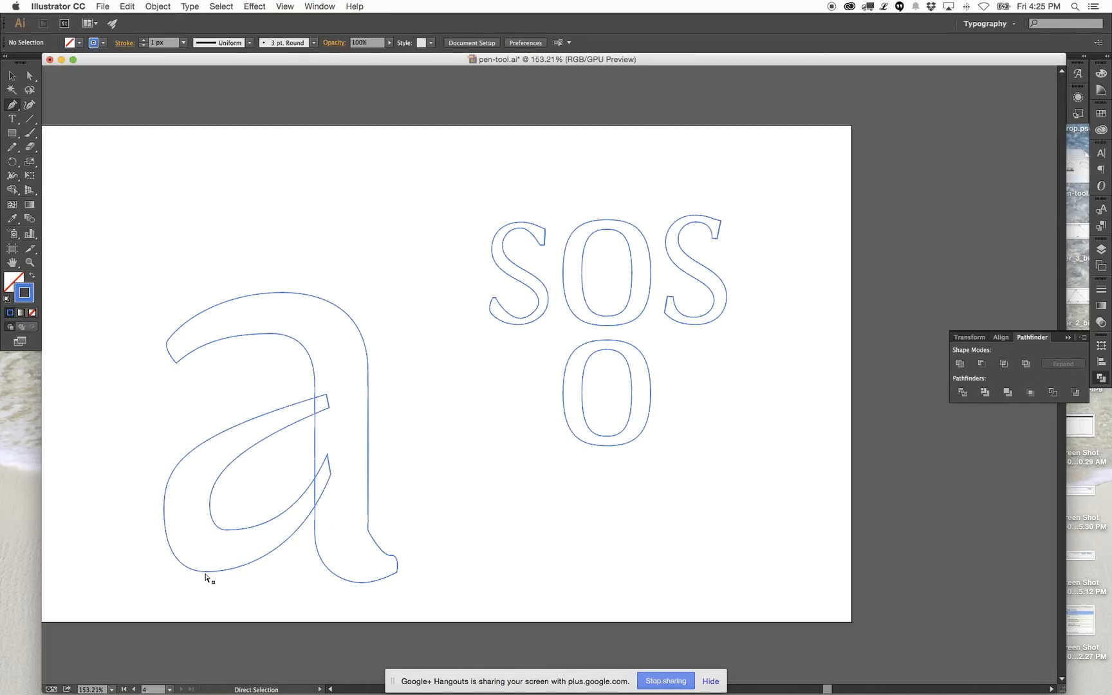
click(206, 572)
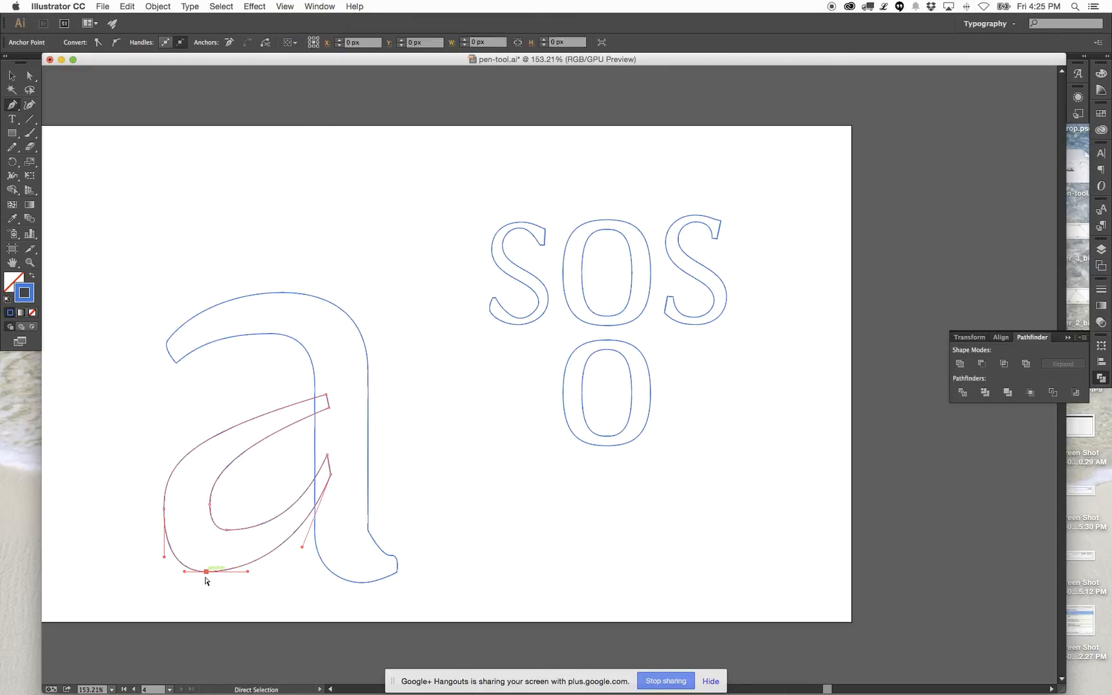
drag(206, 573, 164, 514)
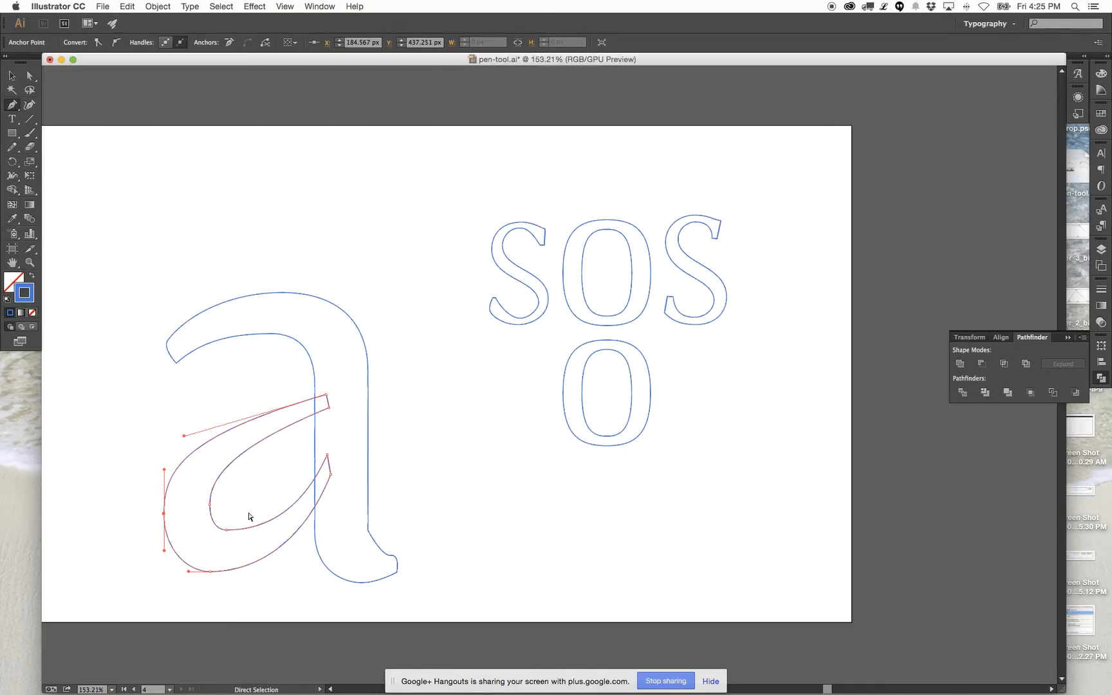
click(249, 516)
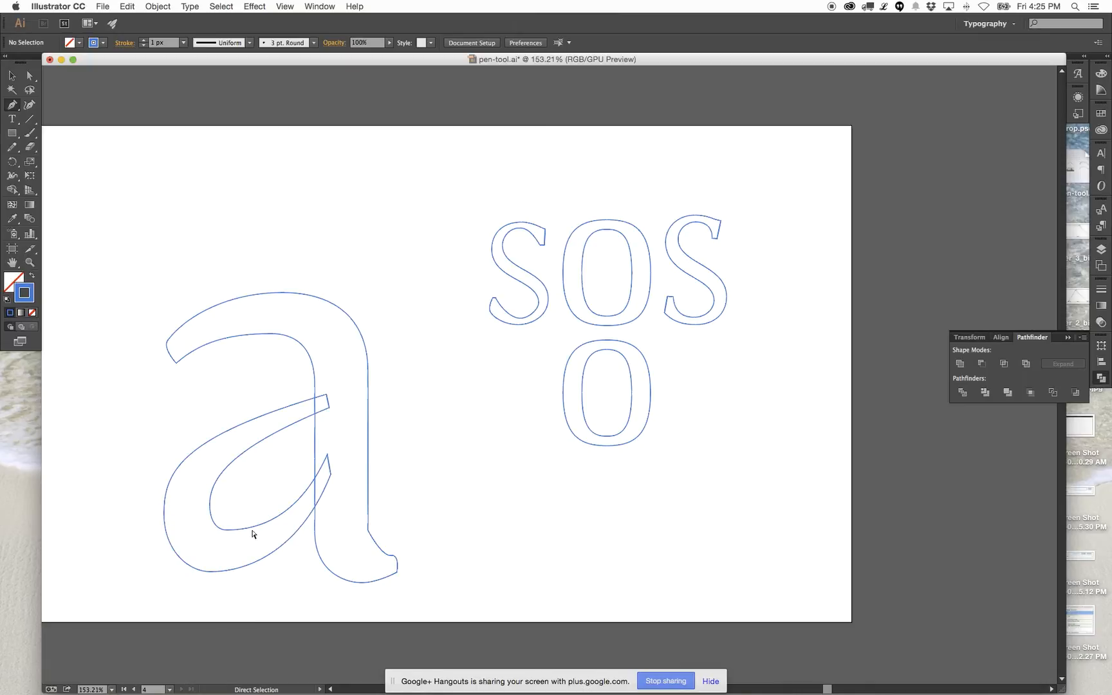
Move the bottom anchor of the stem's foot slightly left and straighten the foot's short end edge between its two corners.
click(376, 541)
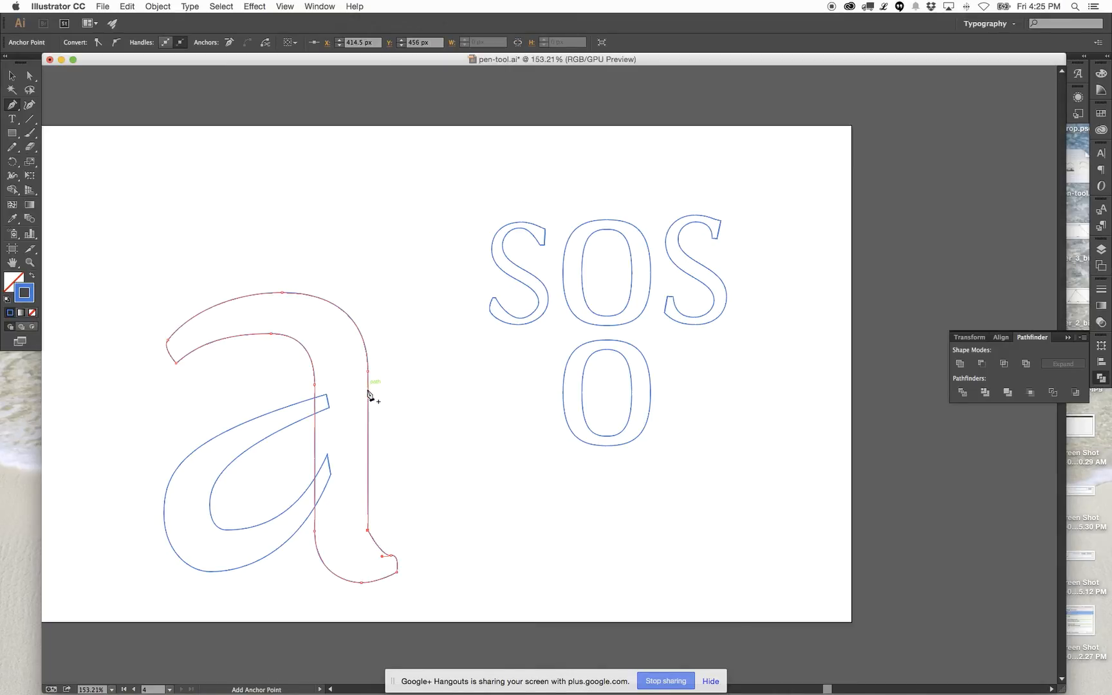
drag(368, 394, 369, 372)
click(353, 582)
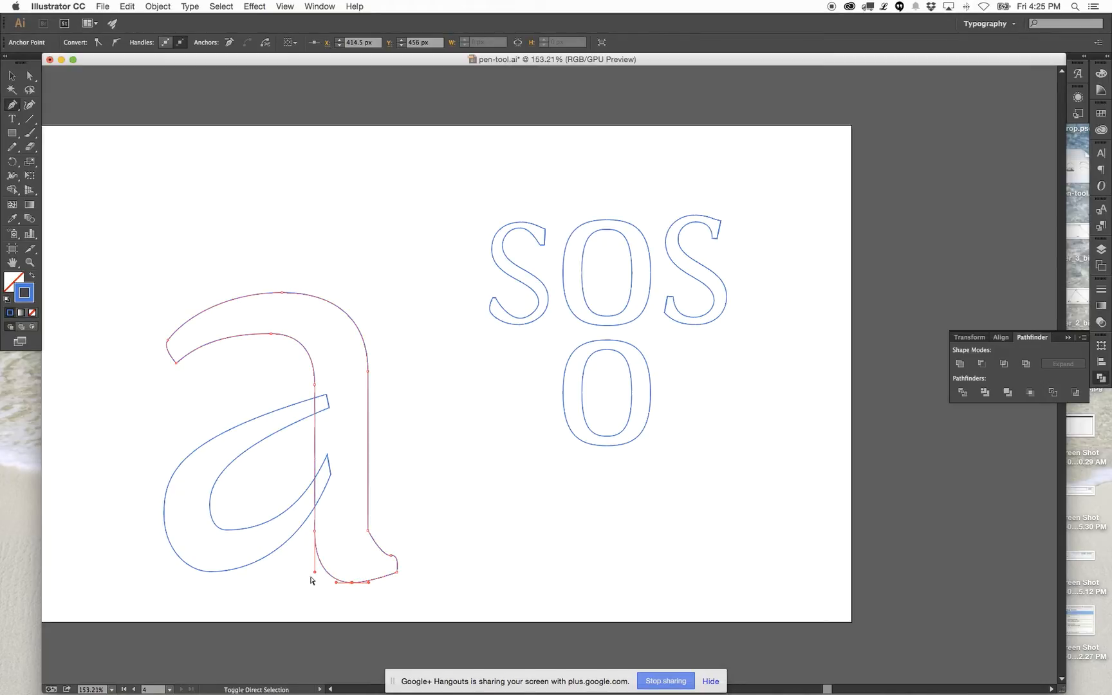
drag(351, 583, 352, 583)
click(392, 555)
click(396, 573)
drag(397, 574, 396, 573)
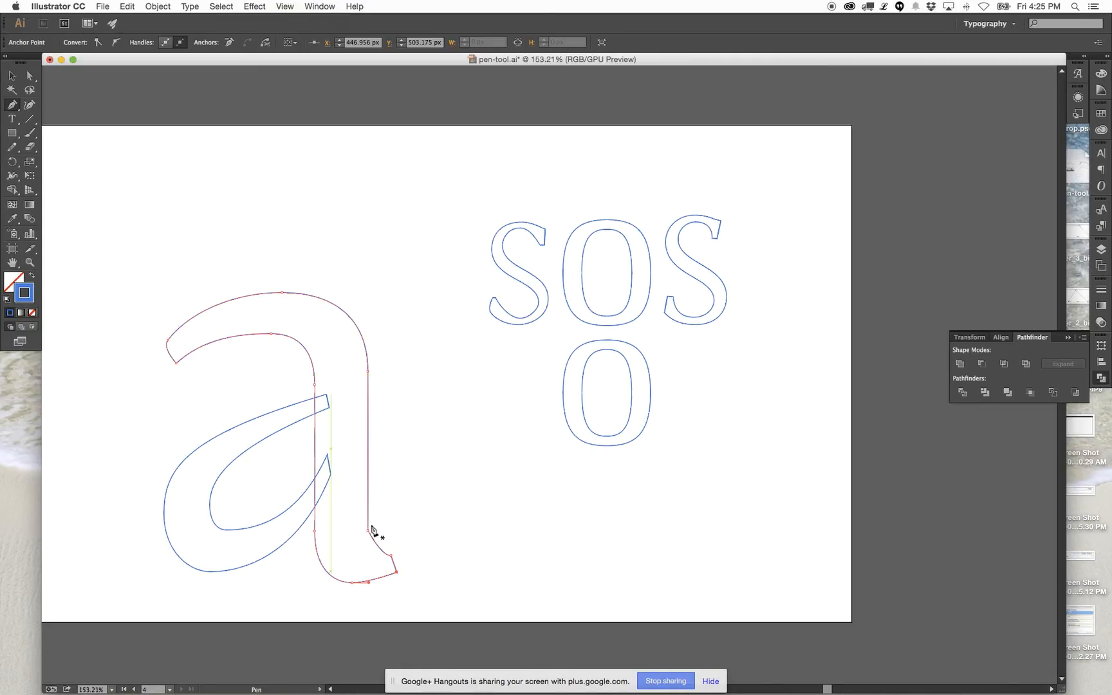
Round the junction of stem and foot by raising the stem's lower-right anchor with a downward handle, and raise the foot's upper corner.
click(376, 547)
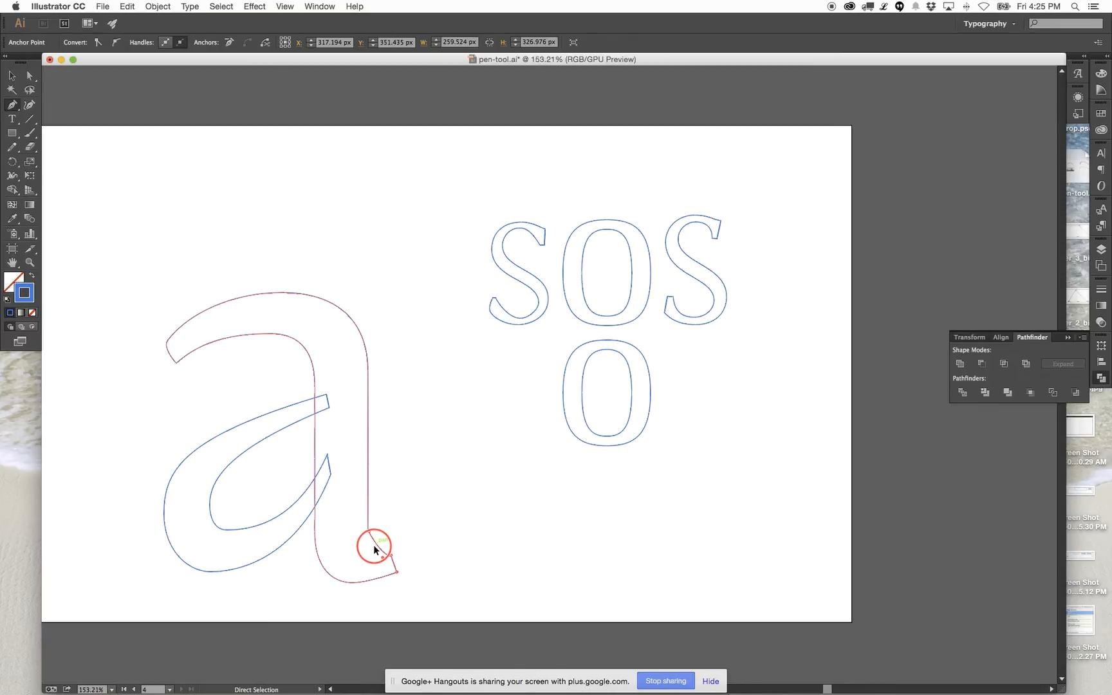
mouse_move(370, 533)
mouse_down()
mouse_move(377, 559)
mouse_move(368, 556)
mouse_up()
super+click(437, 524)
drag(412, 512, 390, 539)
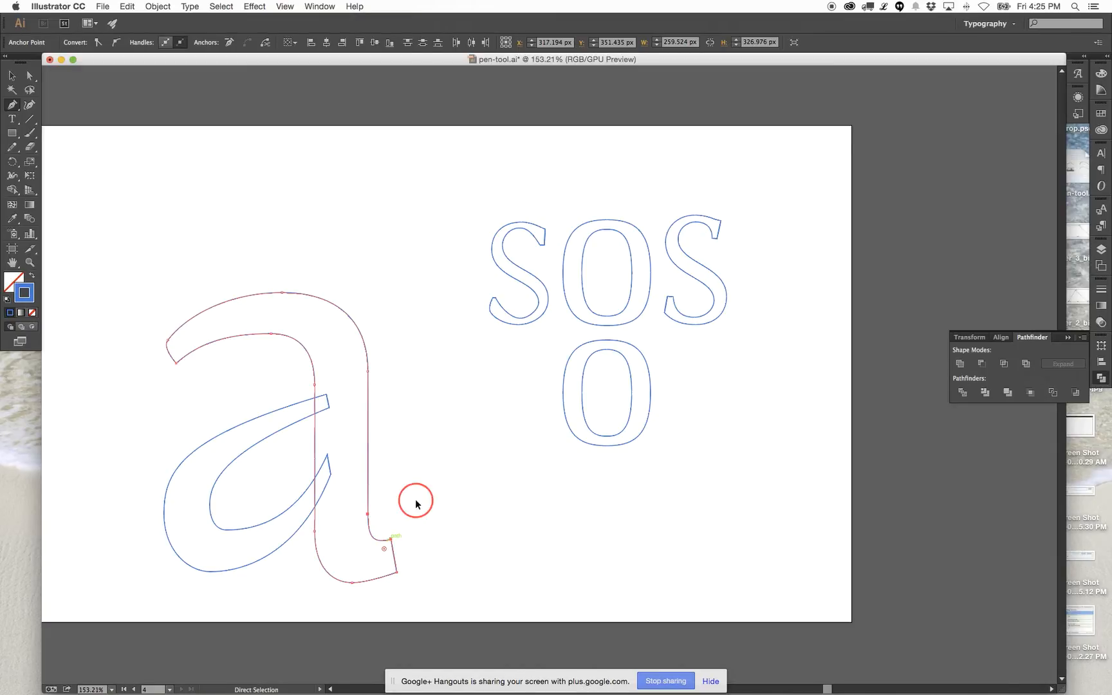
Thicken the bowl's lower part by lowering its lower-right corner and outer bottom anchor, and lower the counter's bottom anchor slightly.
super+click(306, 463)
drag(331, 477, 330, 494)
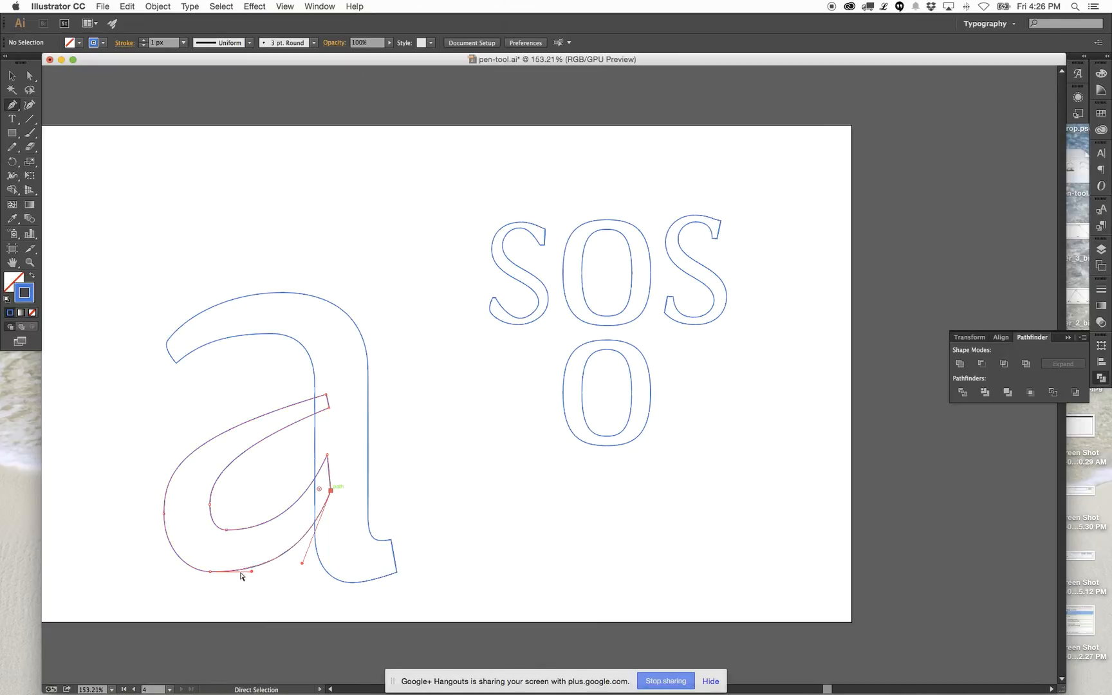
mouse_move(211, 573)
mouse_down()
mouse_move(224, 583)
mouse_move(184, 585)
mouse_move(219, 585)
mouse_up()
mouse_move(227, 531)
mouse_down()
mouse_move(230, 544)
mouse_move(214, 536)
mouse_up()
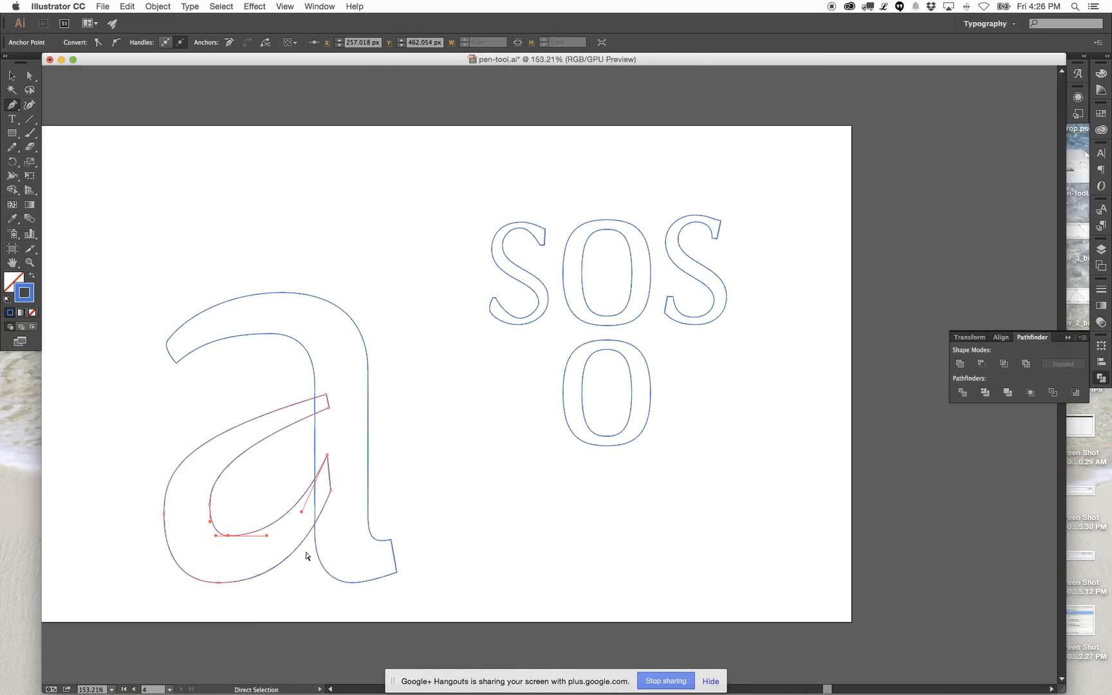
click(297, 552)
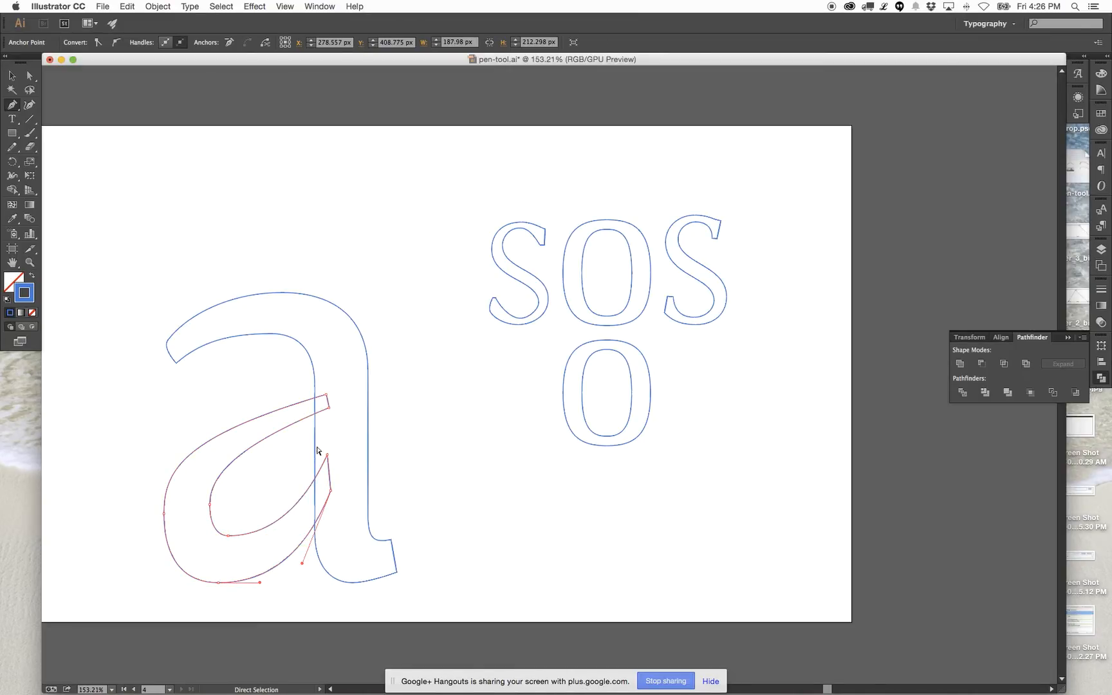
Thicken the bowl's upper arm by lowering its inner corner and arching the inner and outer upper edges with their handles.
drag(330, 412, 330, 428)
click(255, 462)
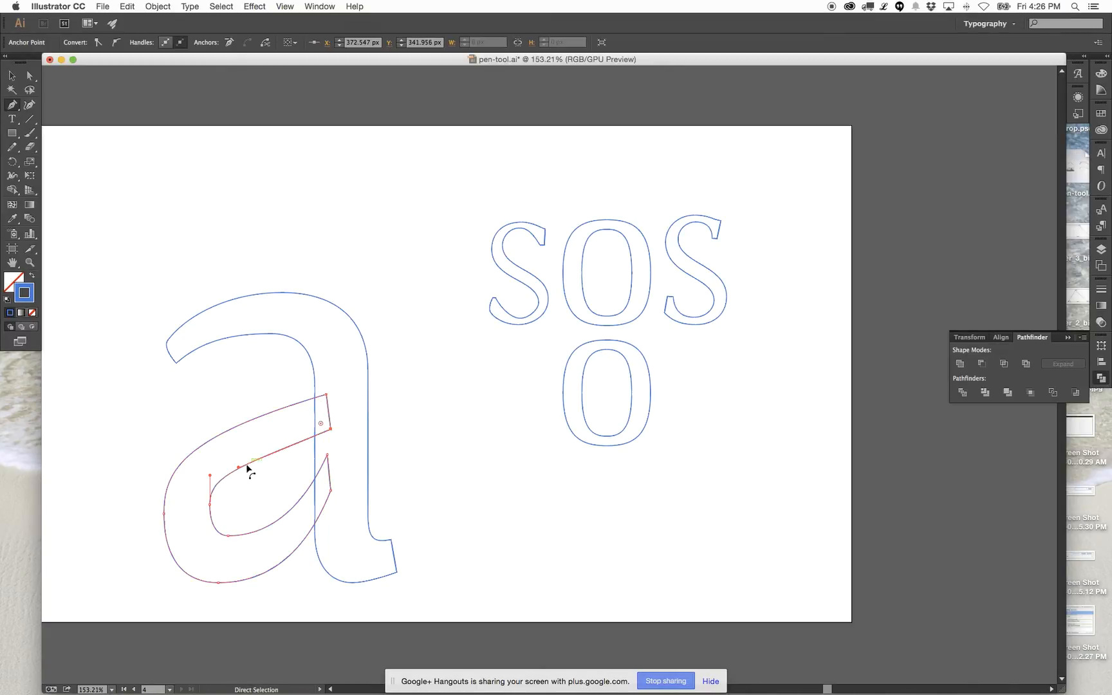
drag(239, 470, 191, 421)
click(251, 420)
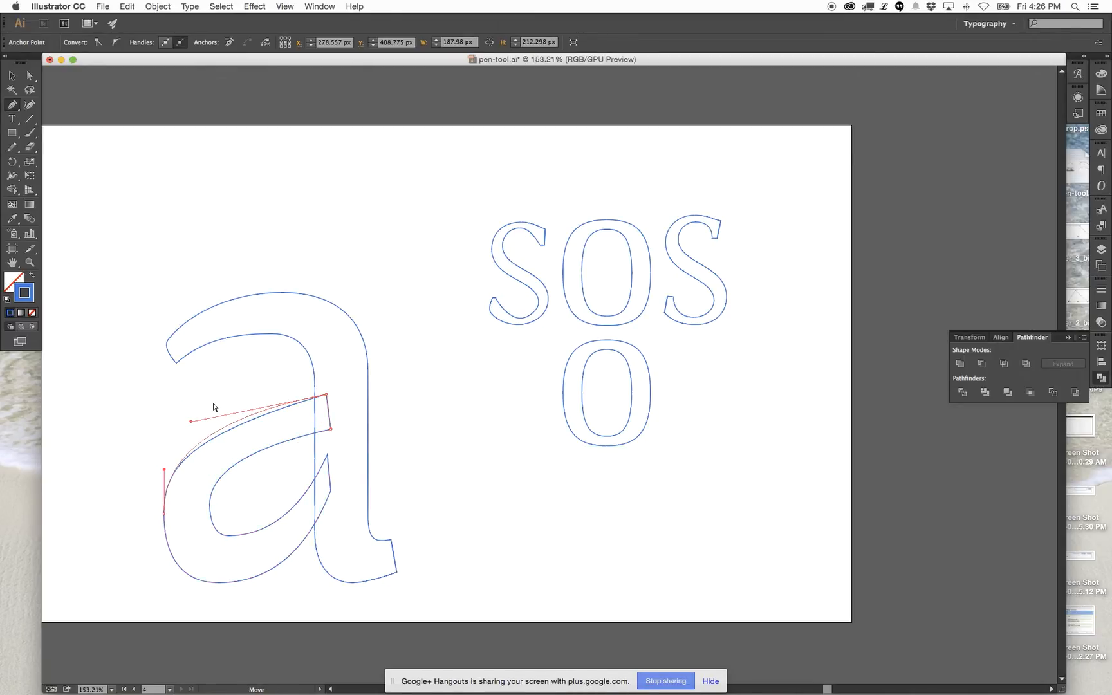
click(260, 390)
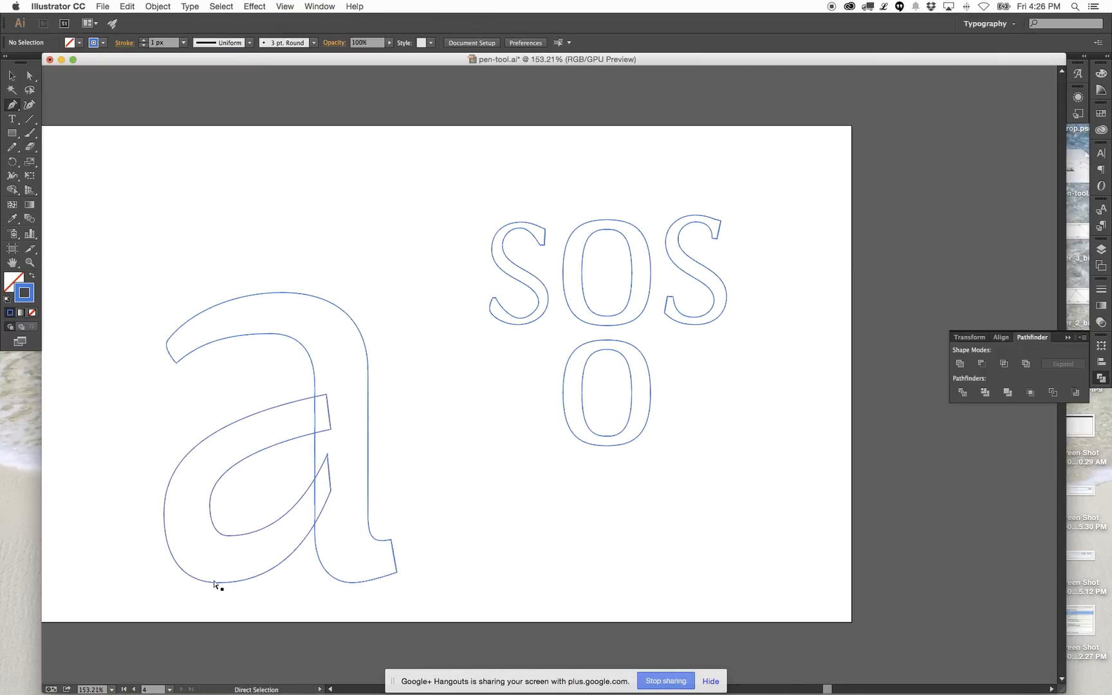
Even out the bowl's curves by shifting the counter's and outer bottom anchors right and raising the outermost left anchor slightly.
drag(216, 536, 233, 541)
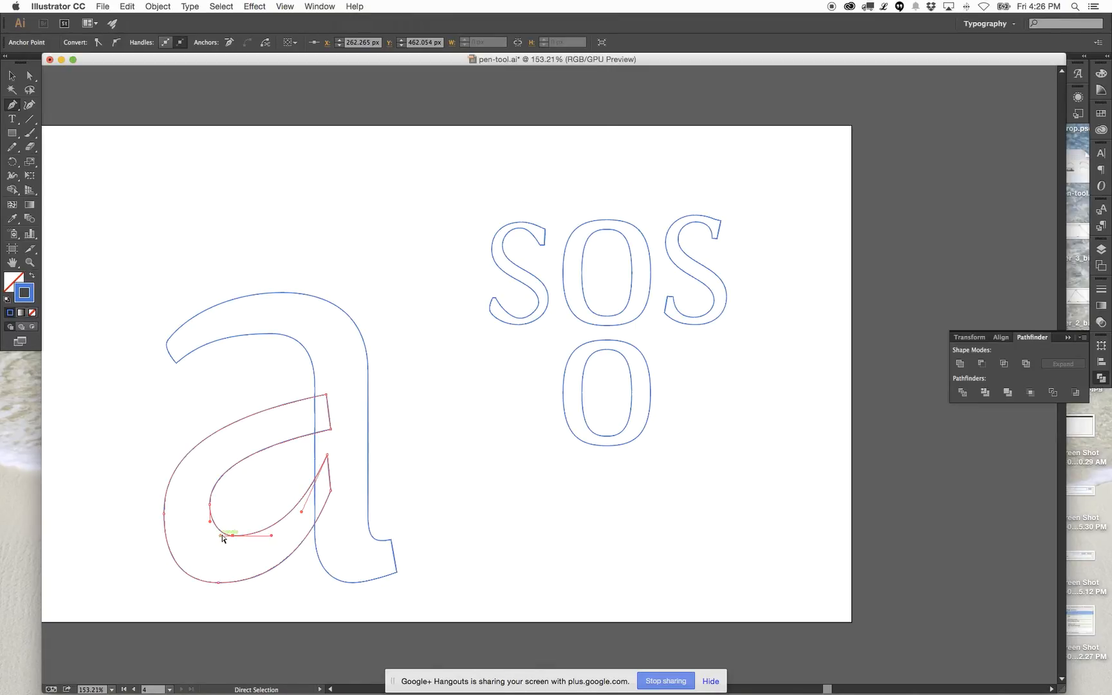
drag(222, 538, 219, 536)
super+click(501, 404)
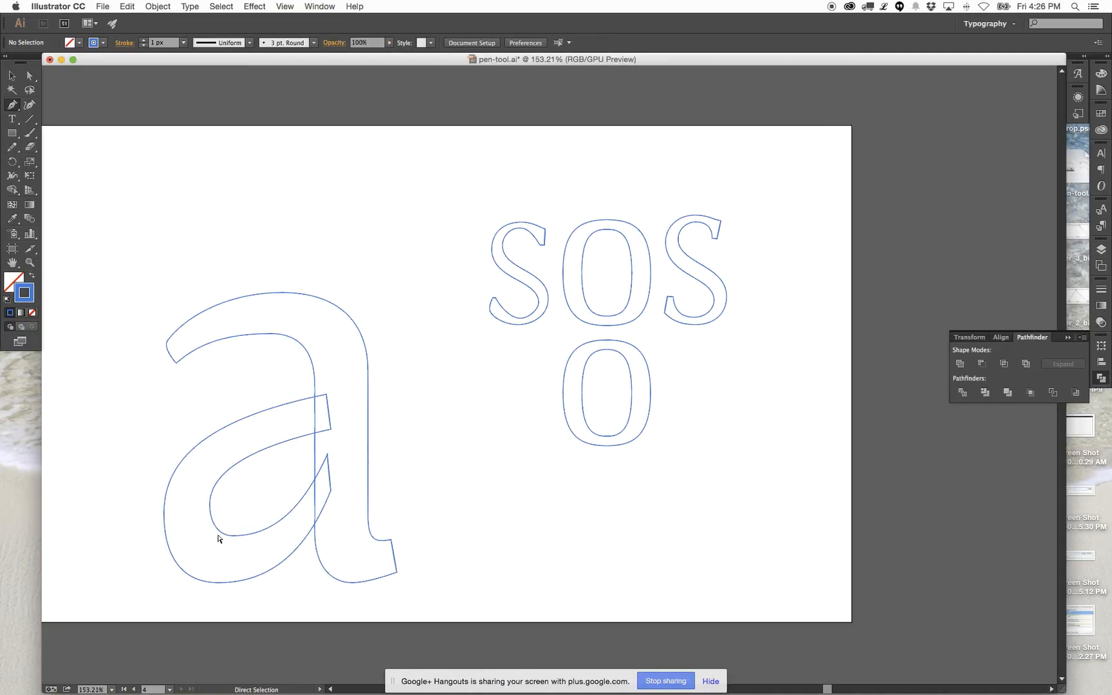
drag(164, 514, 164, 509)
super+click(475, 390)
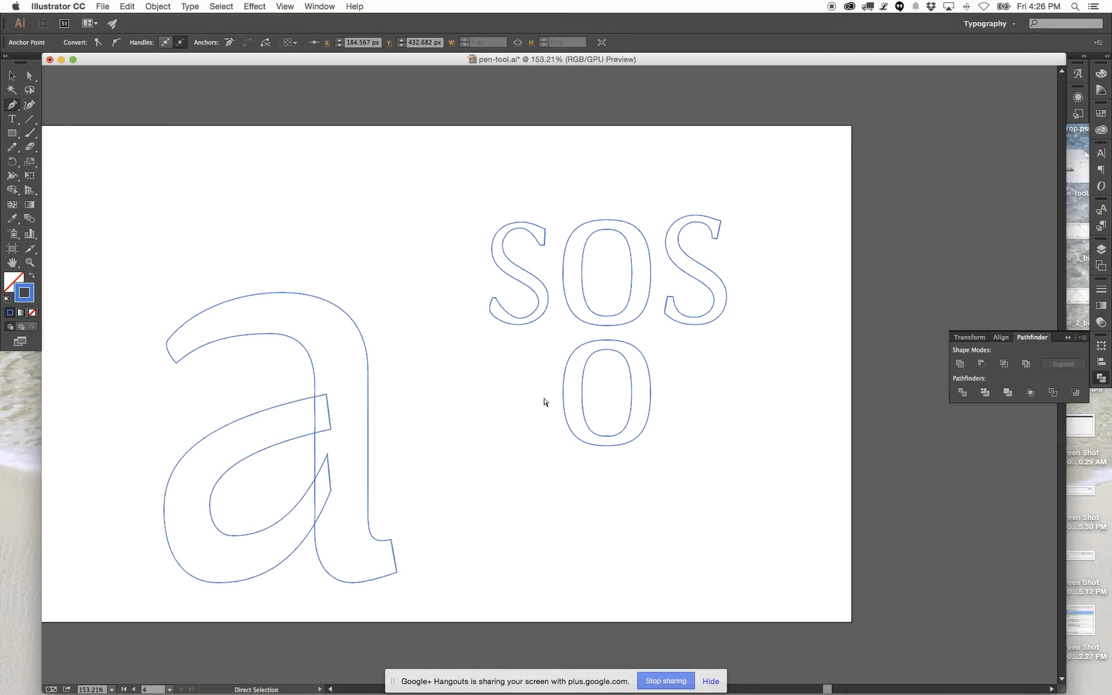
drag(222, 583, 231, 585)
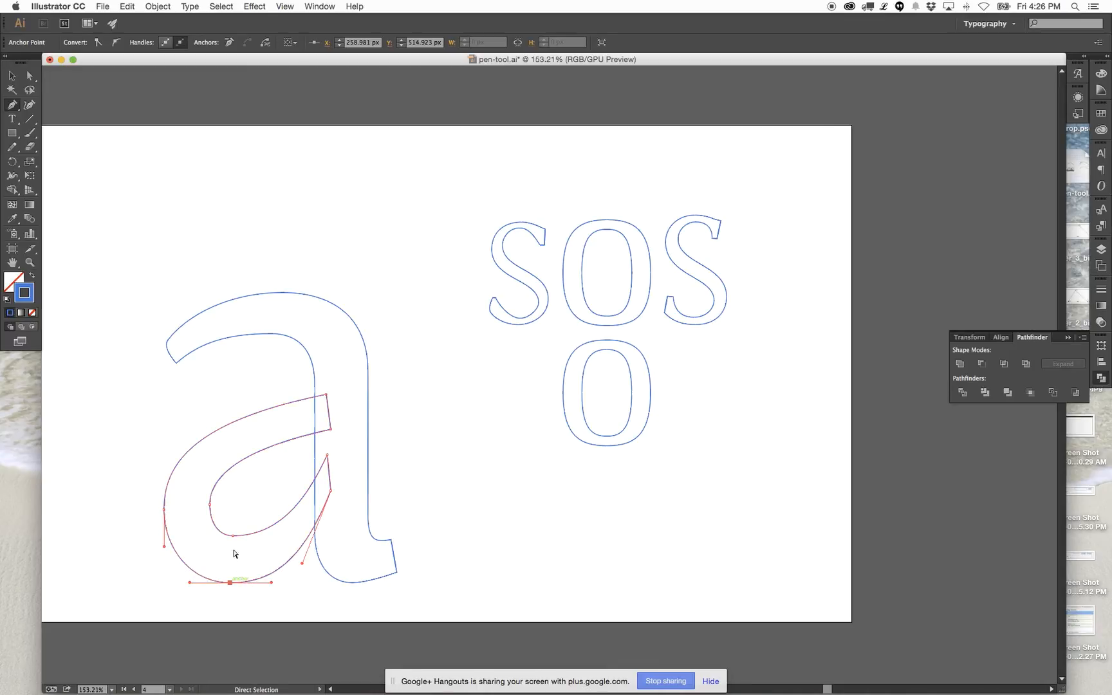
super+click(266, 493)
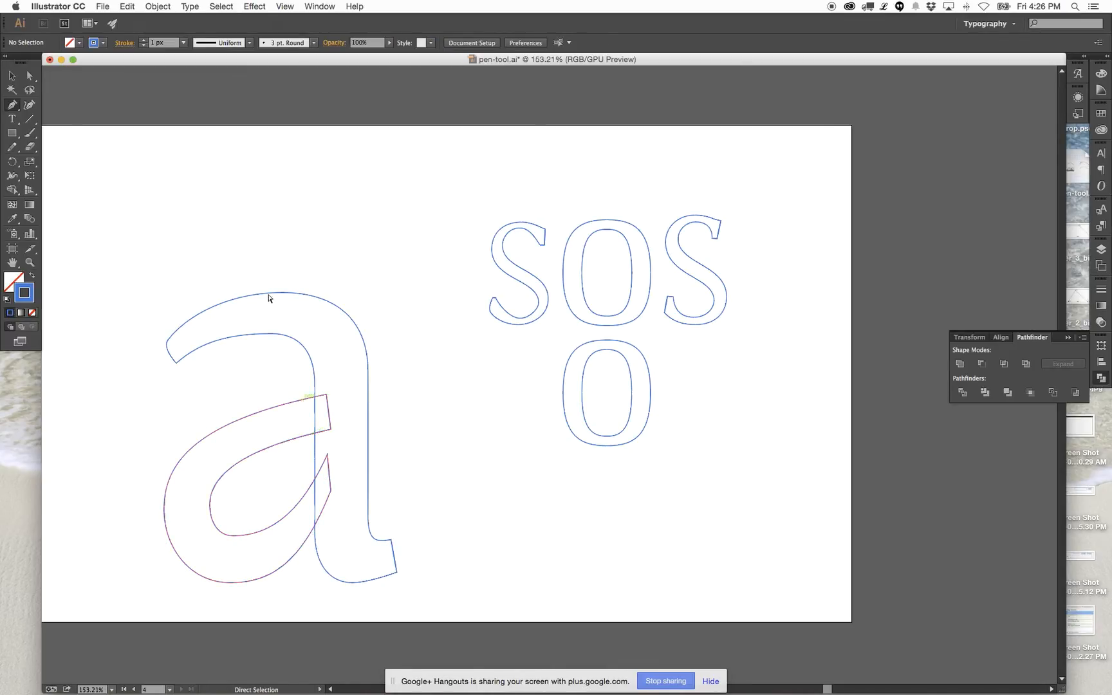
drag(405, 360, 236, 534)
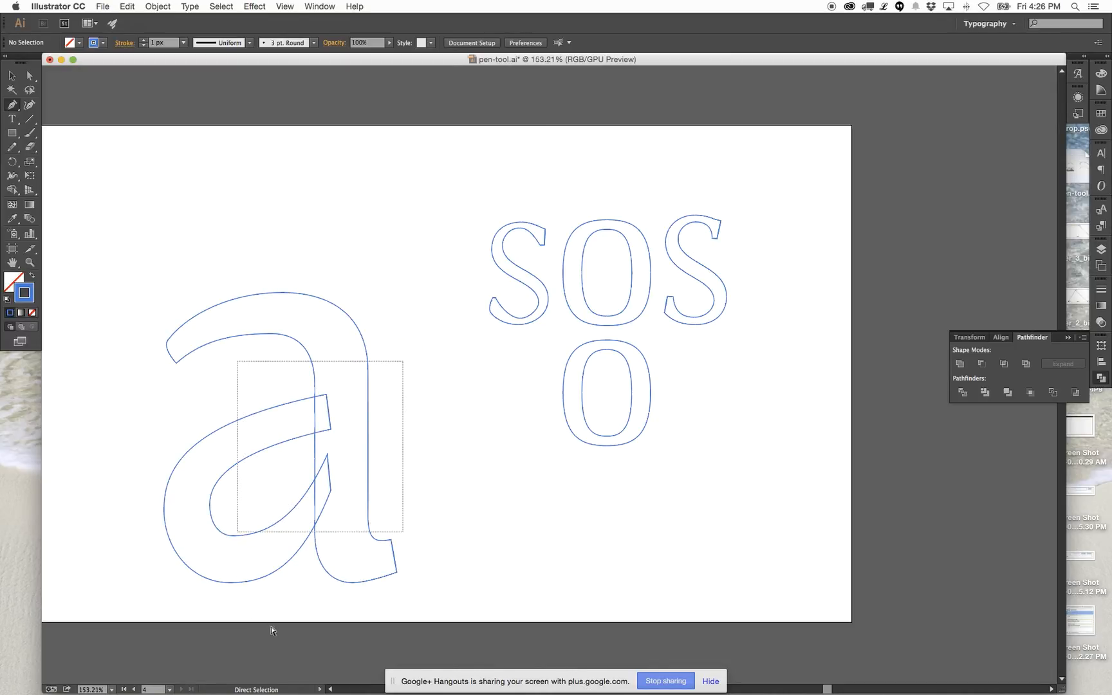
super+click(352, 427)
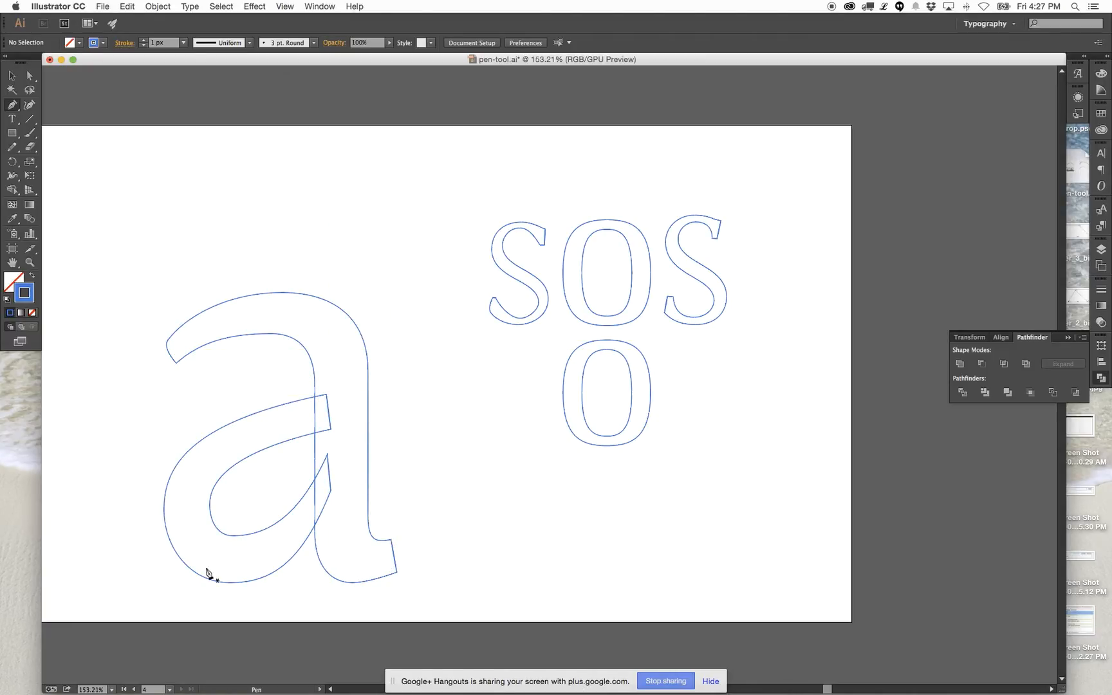
super+click(328, 406)
drag(344, 374, 282, 461)
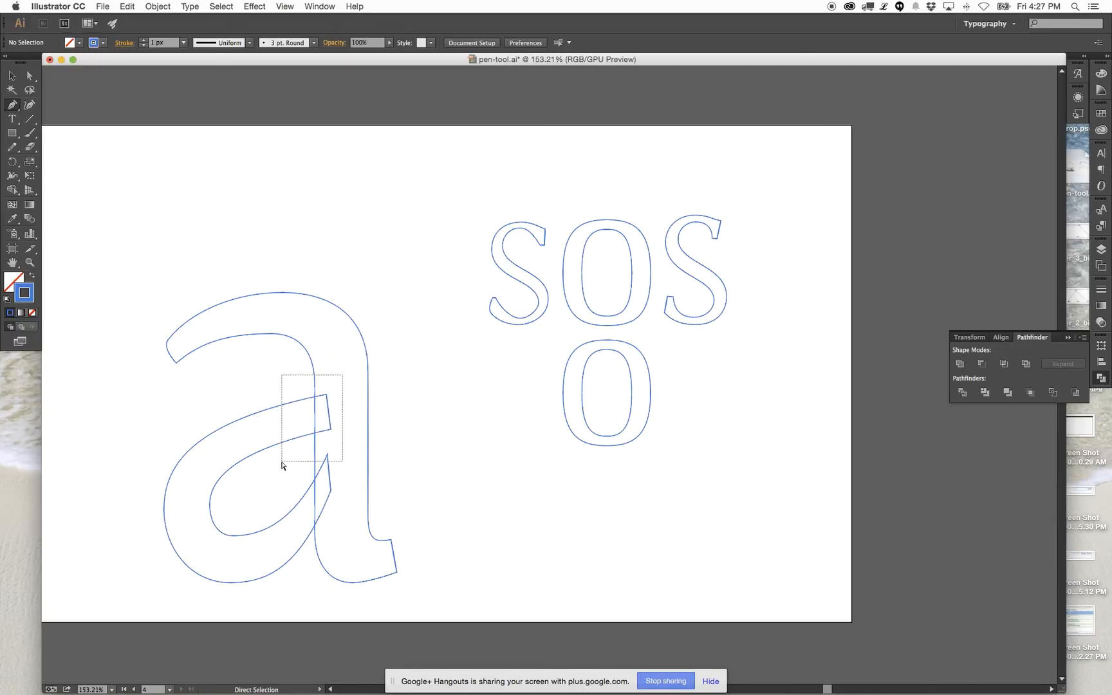
super+click(325, 371)
drag(344, 377, 297, 415)
super+click(427, 402)
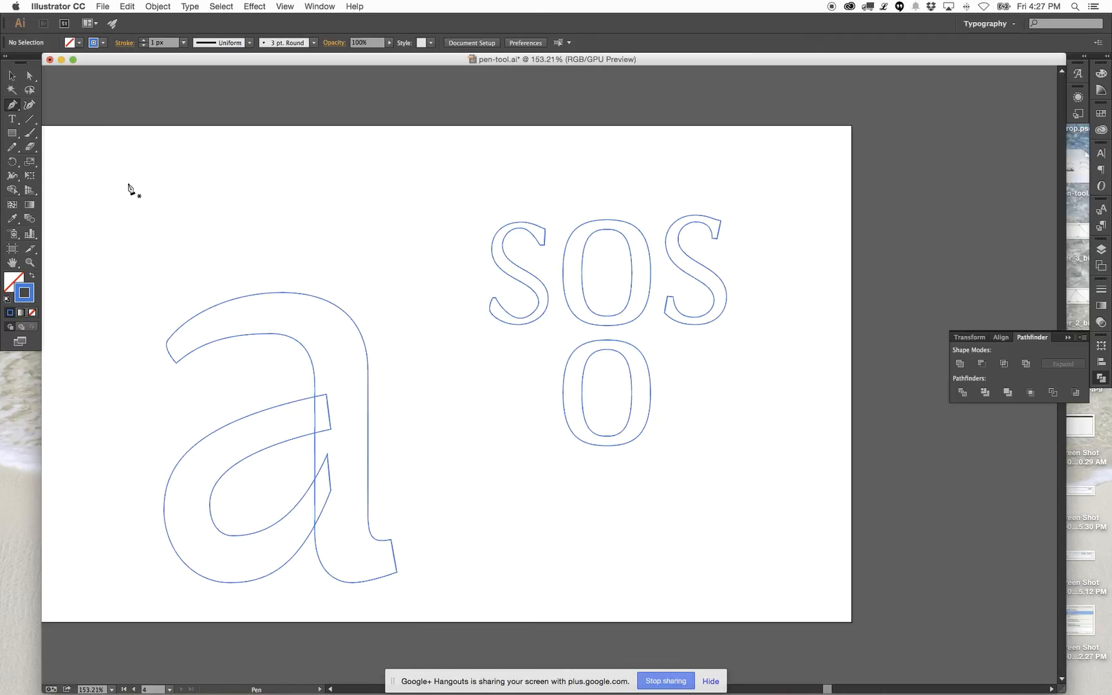
click(12, 119)
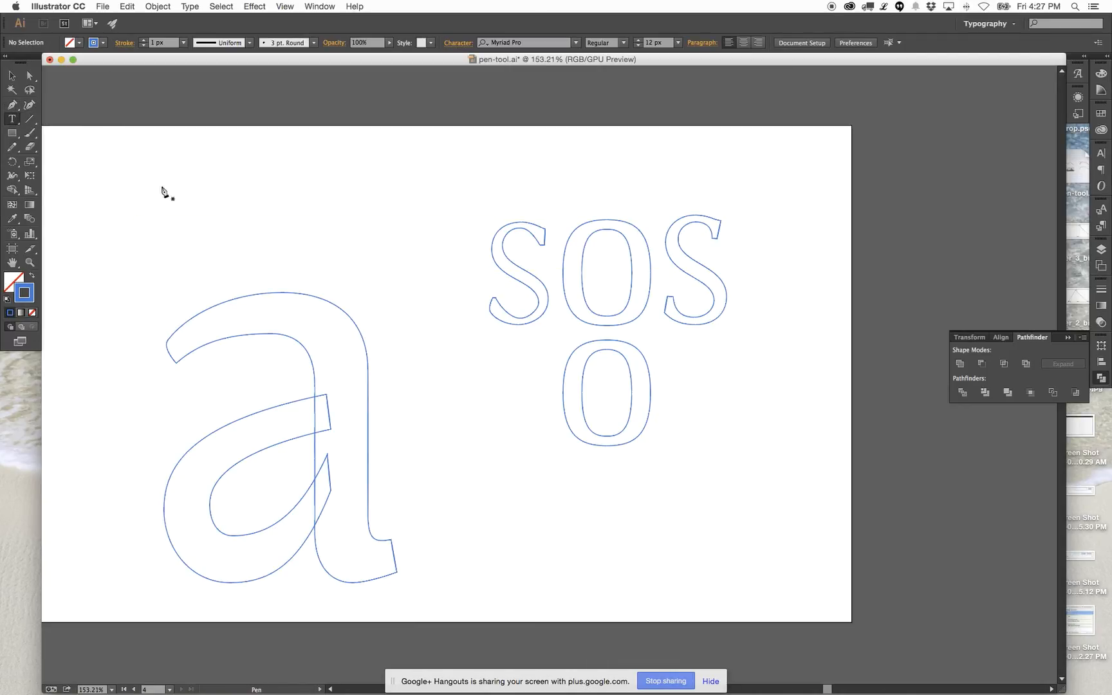
key(p)
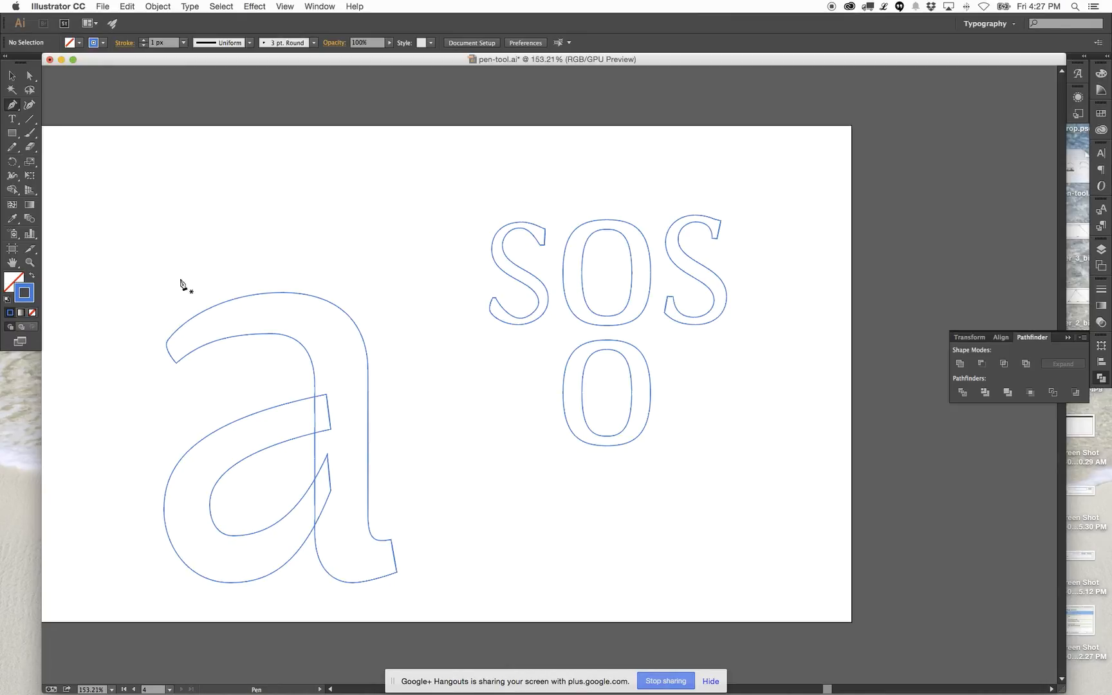
Draw a tall rectangle about 49 by 257 px beside the a as the stem of a lowercase k.
click(10, 134)
drag(425, 364, 470, 591)
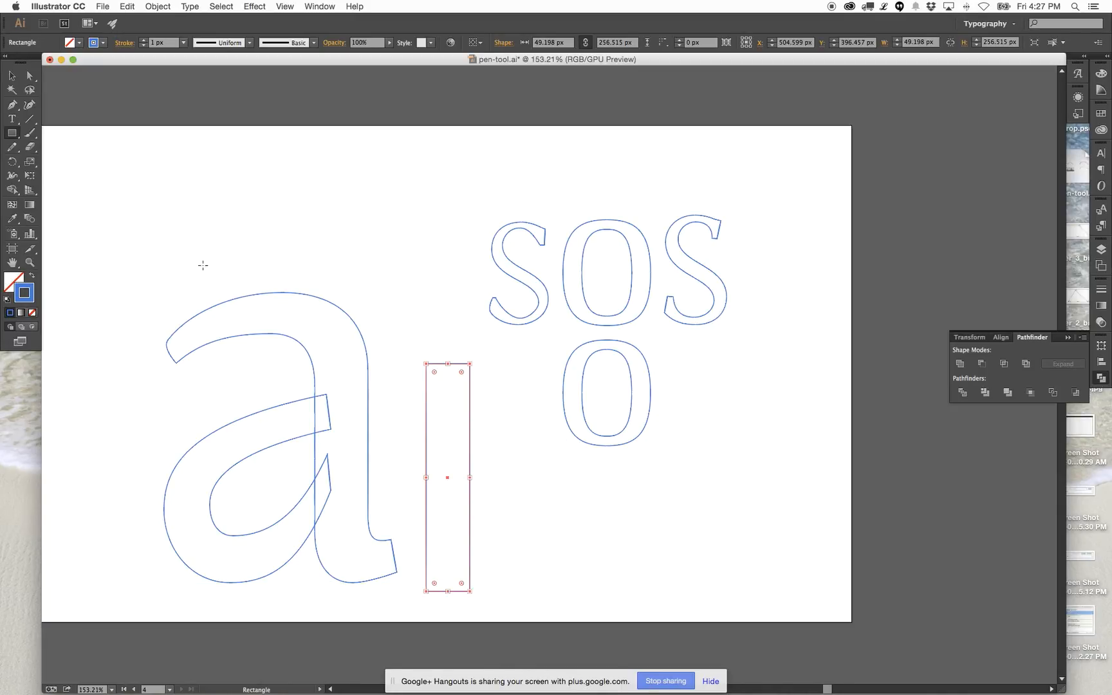
Draw the k's arm and leg as one closed, straight-sided Pen path that overlaps the stem and crosses itself at the inner junction.
key(p)
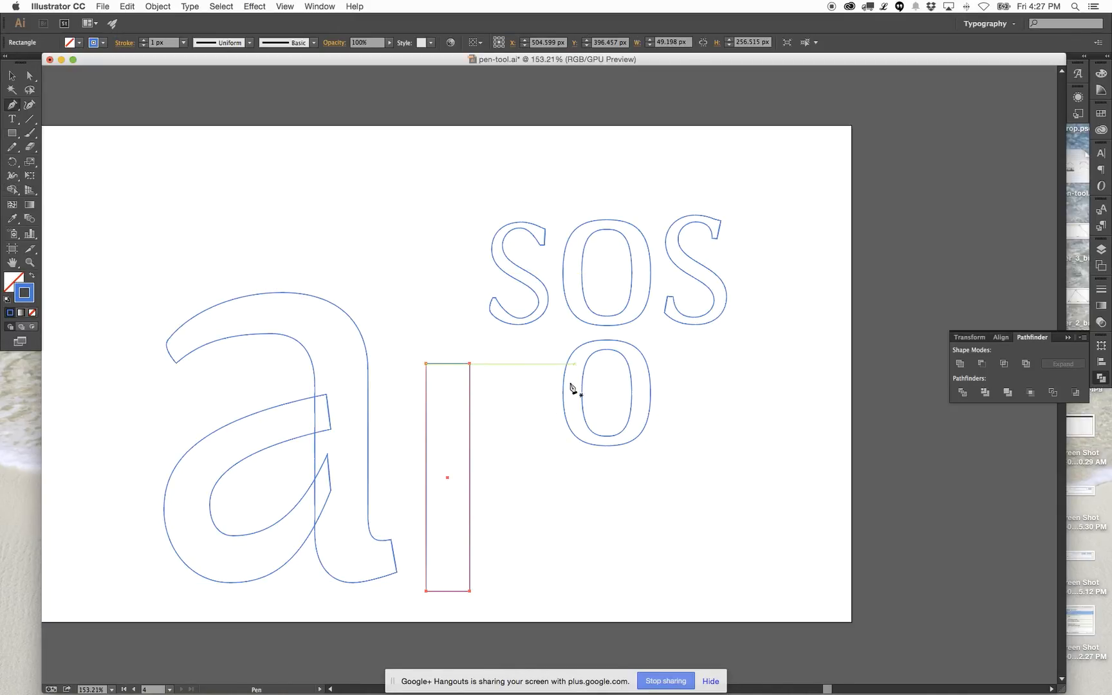
click(571, 472)
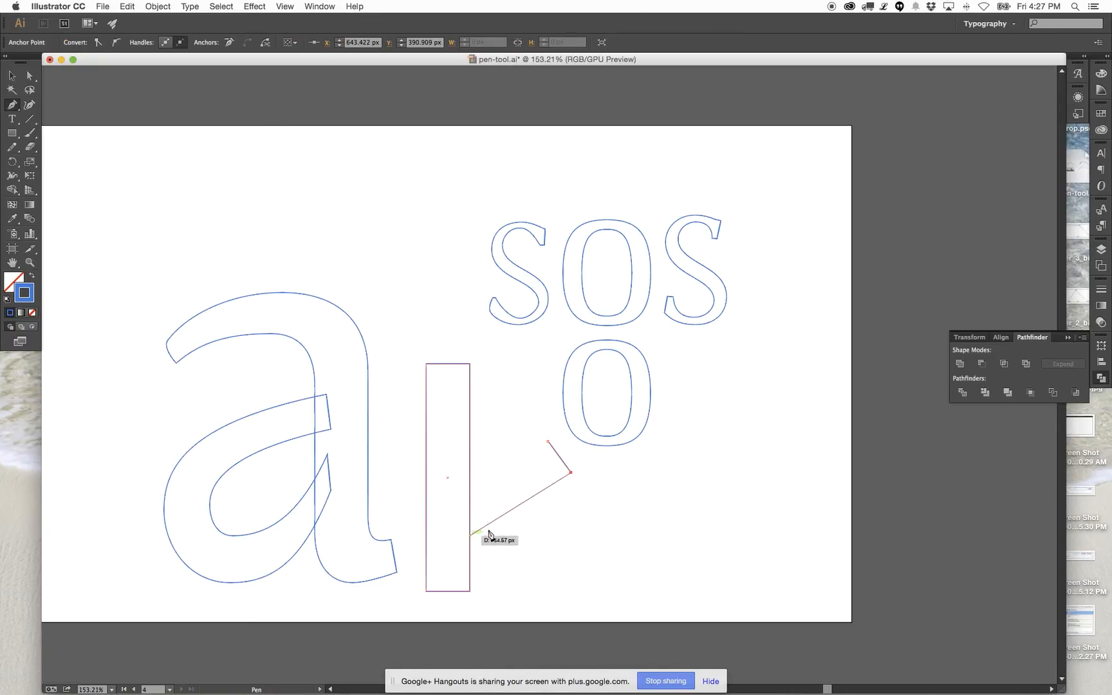
click(487, 508)
click(487, 531)
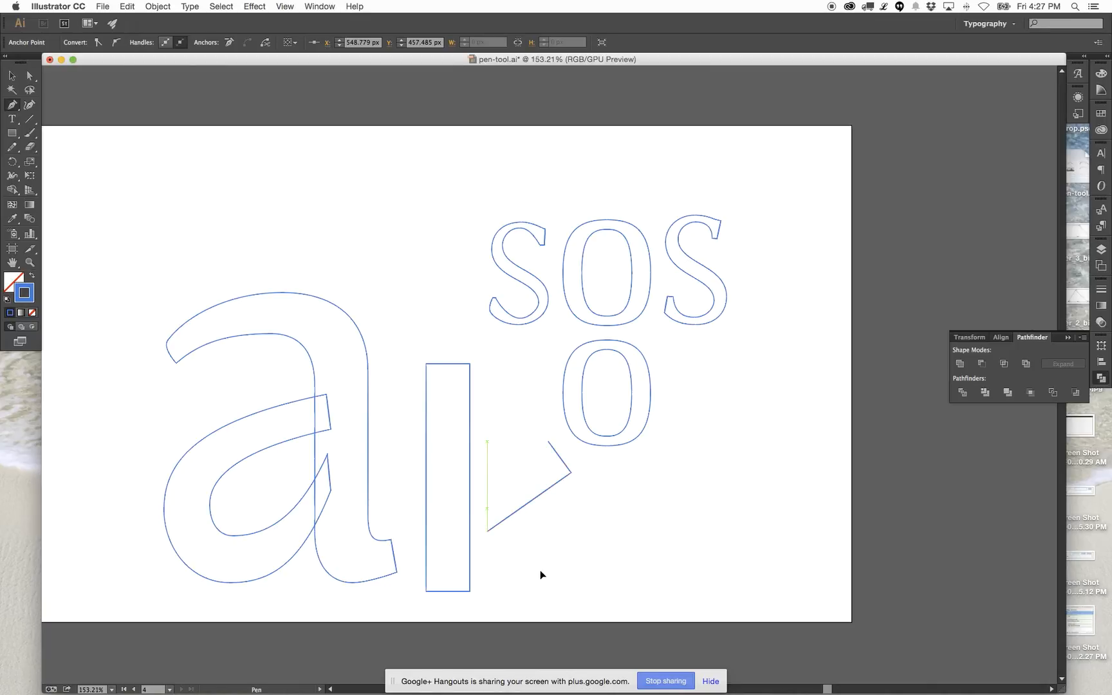
click(576, 591)
click(528, 606)
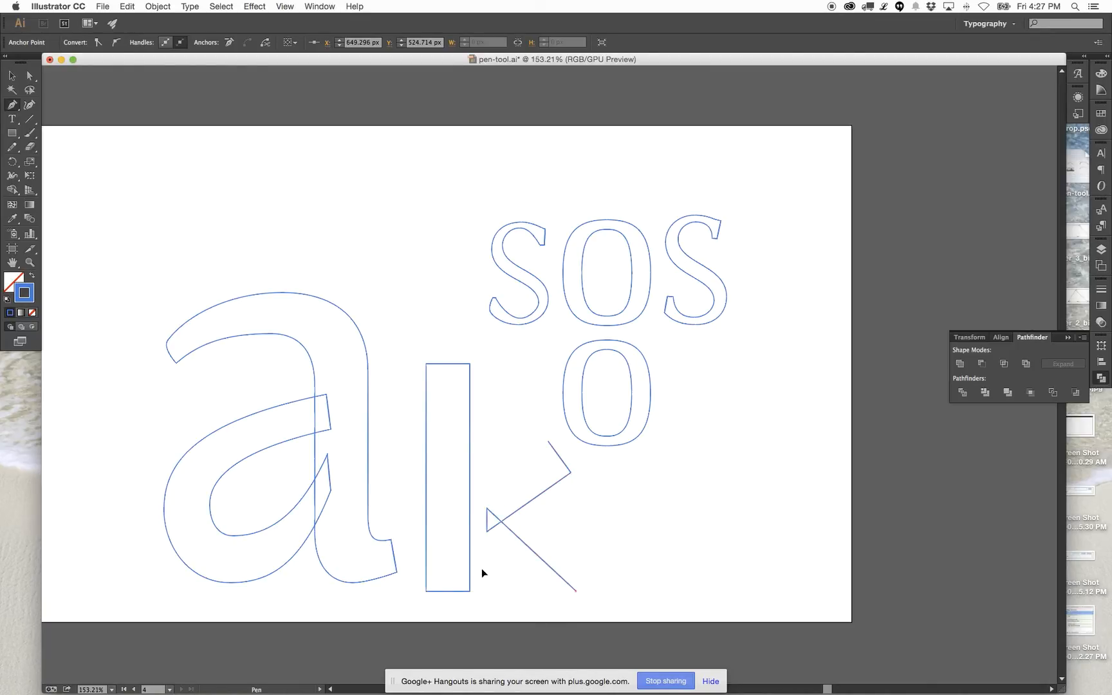
click(449, 523)
click(548, 441)
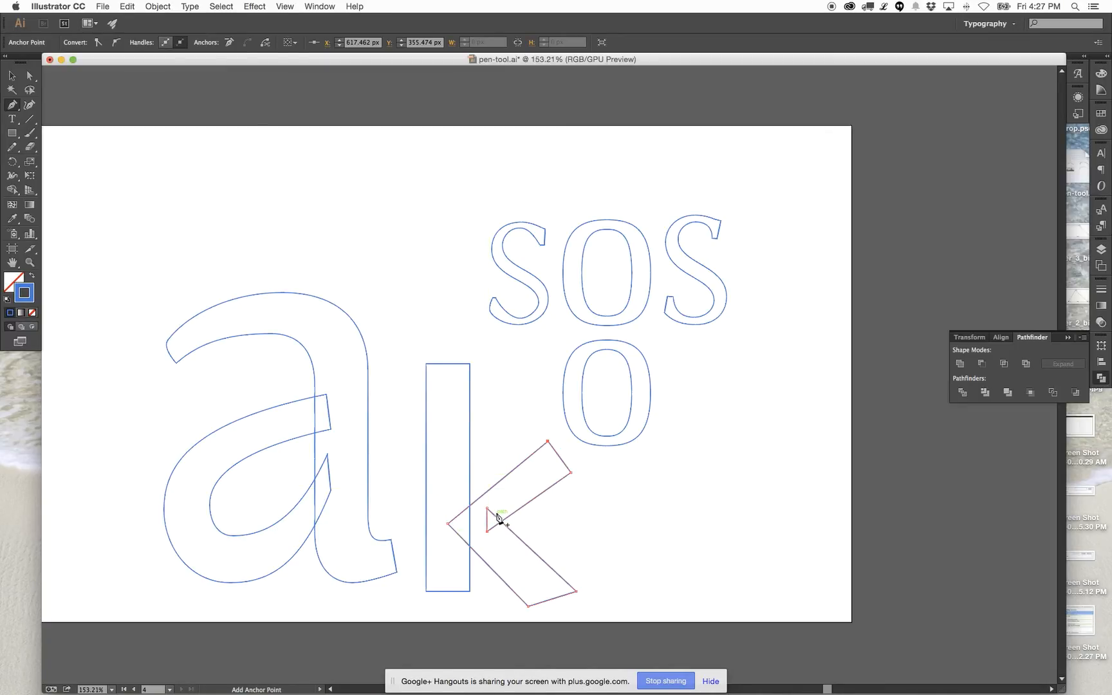
Adjust the two inner anchors where the k's arm and leg cross, shifting them slightly toward the stem and lowering the lower one.
key(a)
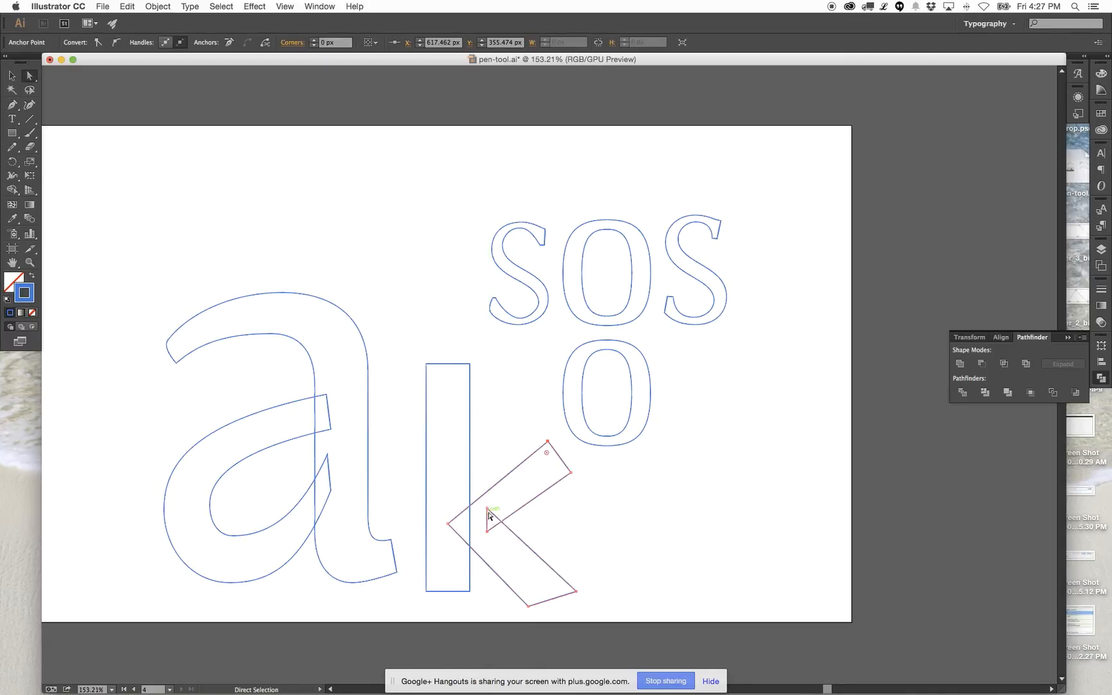
mouse_move(489, 509)
mouse_down()
mouse_move(516, 481)
mouse_move(489, 510)
mouse_up()
click(534, 500)
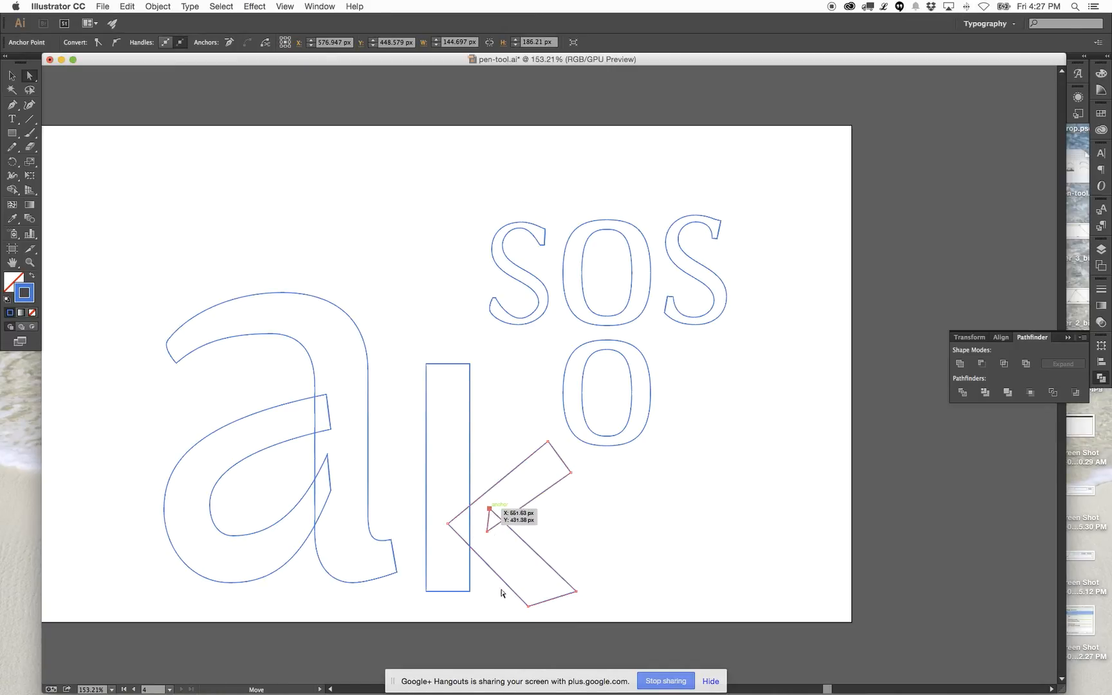
click(487, 507)
drag(489, 510, 484, 534)
click(448, 524)
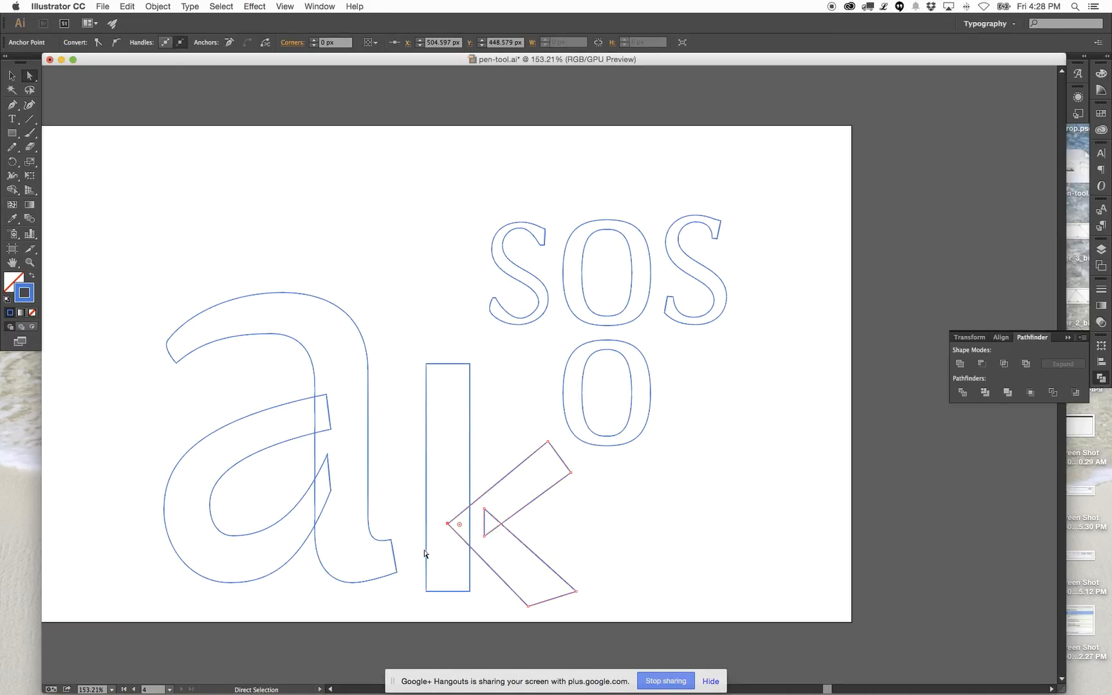
drag(486, 533, 486, 540)
mouse_move(486, 538)
mouse_down()
mouse_move(472, 526)
mouse_move(487, 535)
mouse_up()
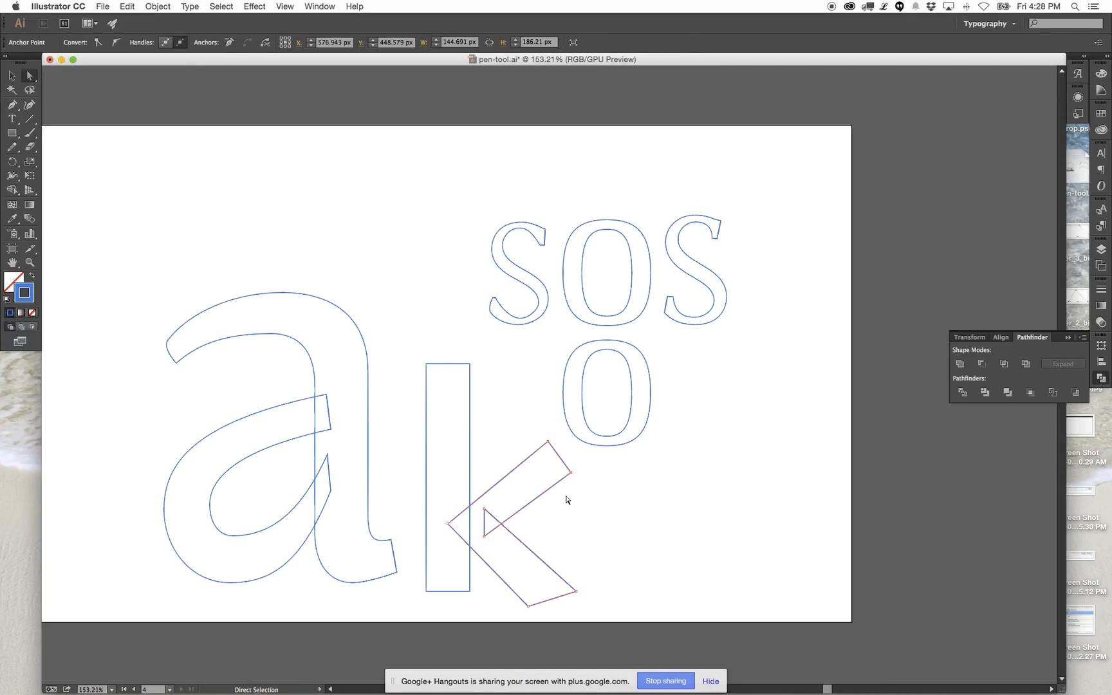
Move the whole k to the artboard's right edge and swap its fill and stroke to make it solid blue.
click(684, 552)
key(v)
click(447, 534)
drag(427, 528, 695, 526)
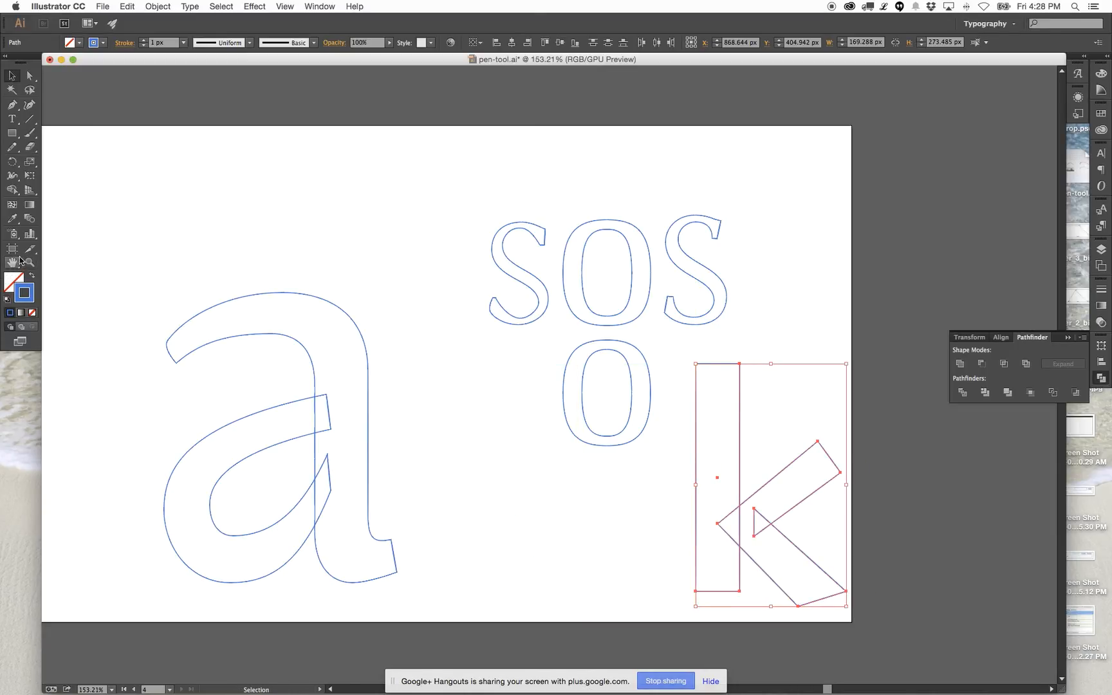
click(30, 276)
click(314, 407)
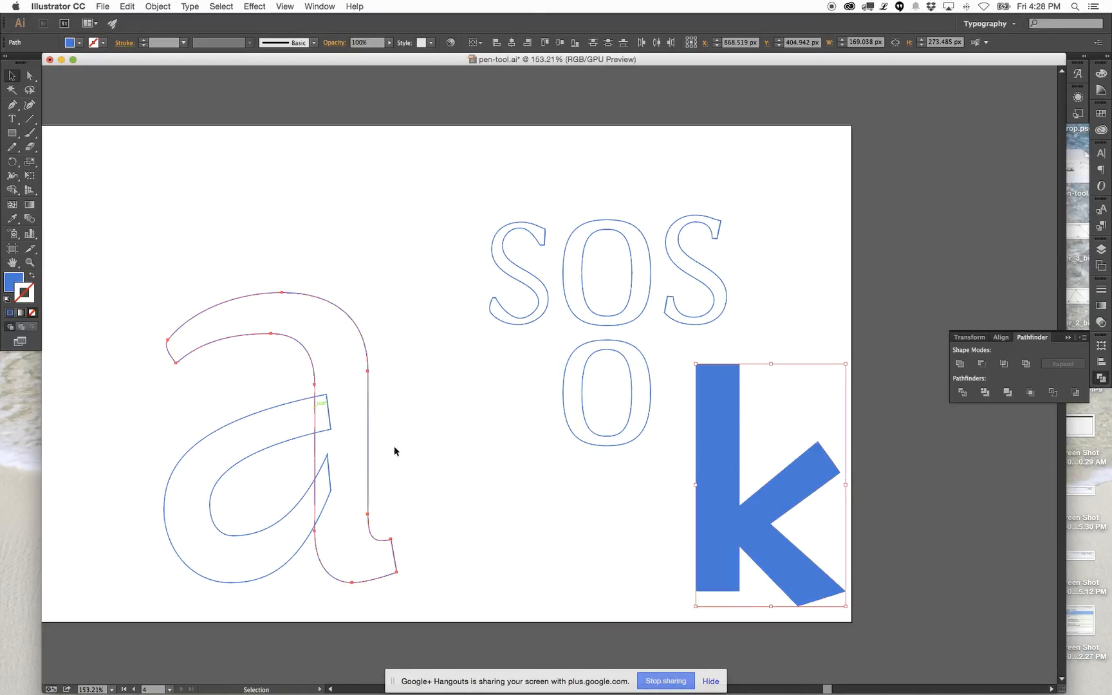
click(784, 529)
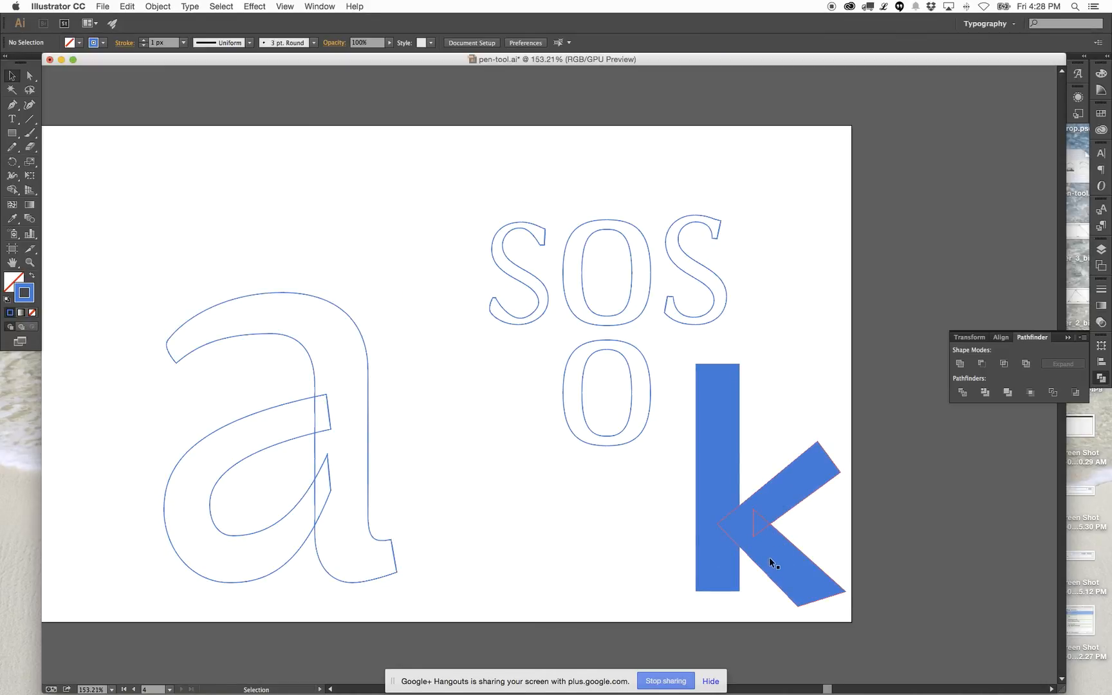
drag(728, 535, 579, 544)
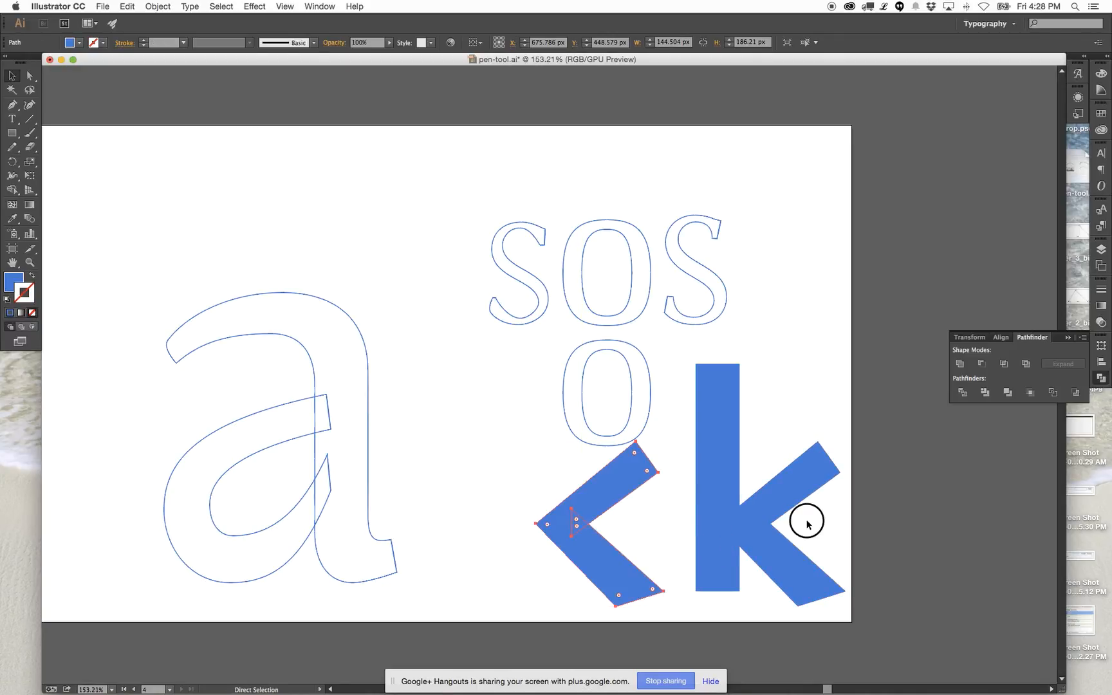
key(cmd+z)
Duplicate the solid k beside the a and swap the copy's fill and stroke so it is outlined.
shift+click(718, 533)
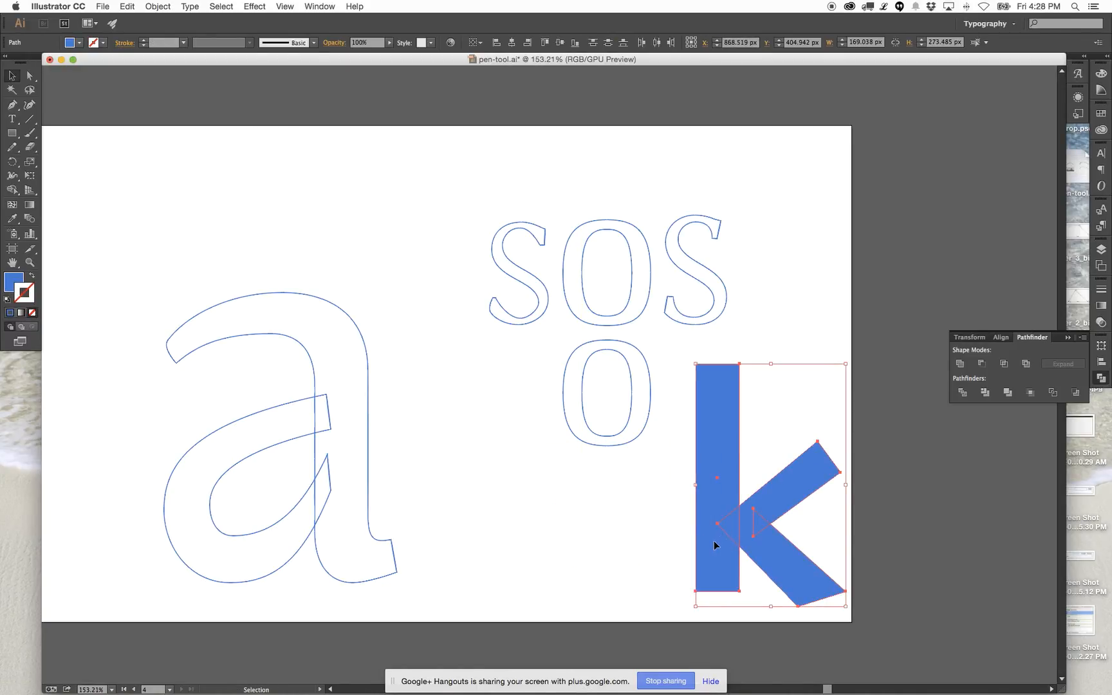
drag(724, 552, 470, 564)
click(32, 277)
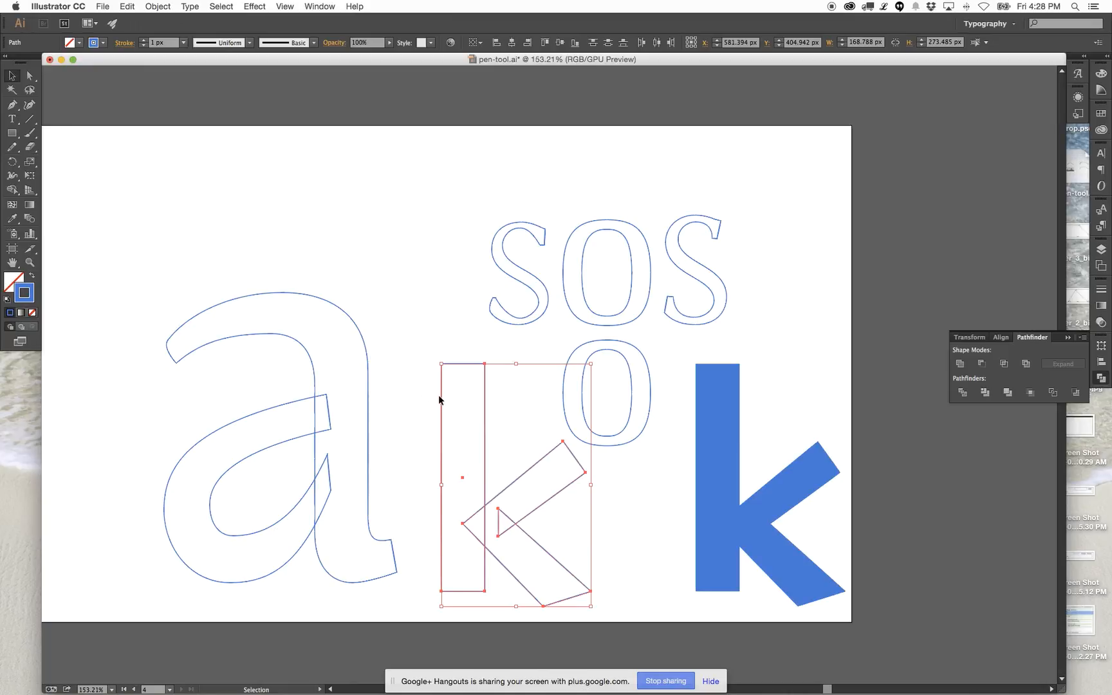
click(425, 418)
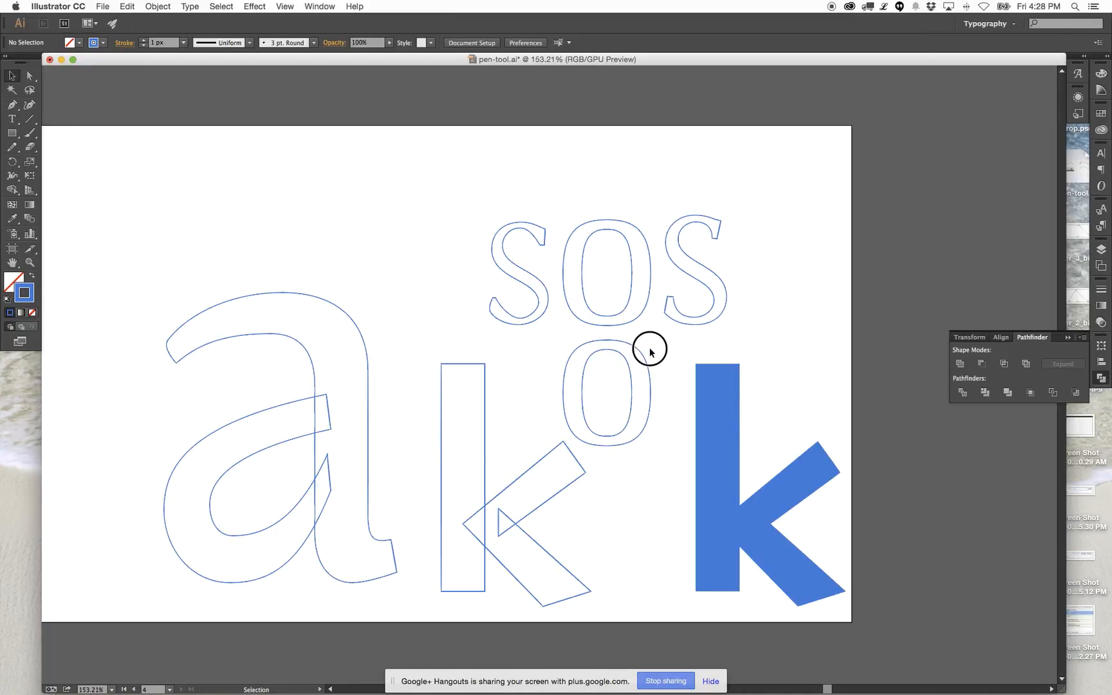
Delete the spare O below SOS and move the solid k over beside the outlined k.
click(622, 400)
key(Delete)
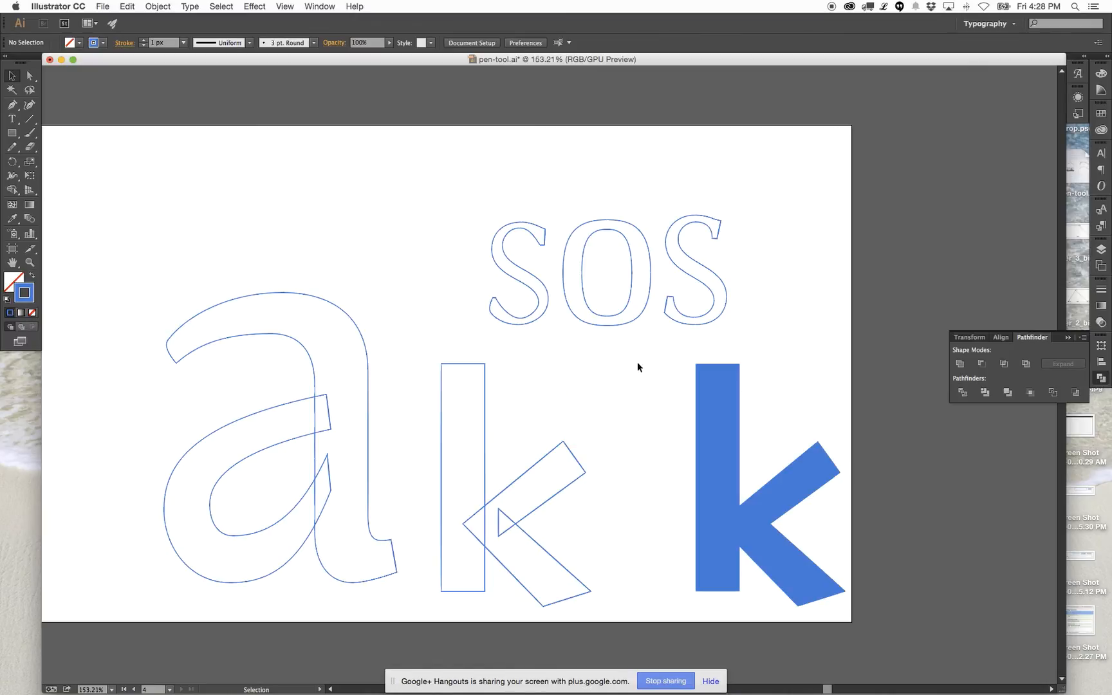
drag(718, 534, 620, 554)
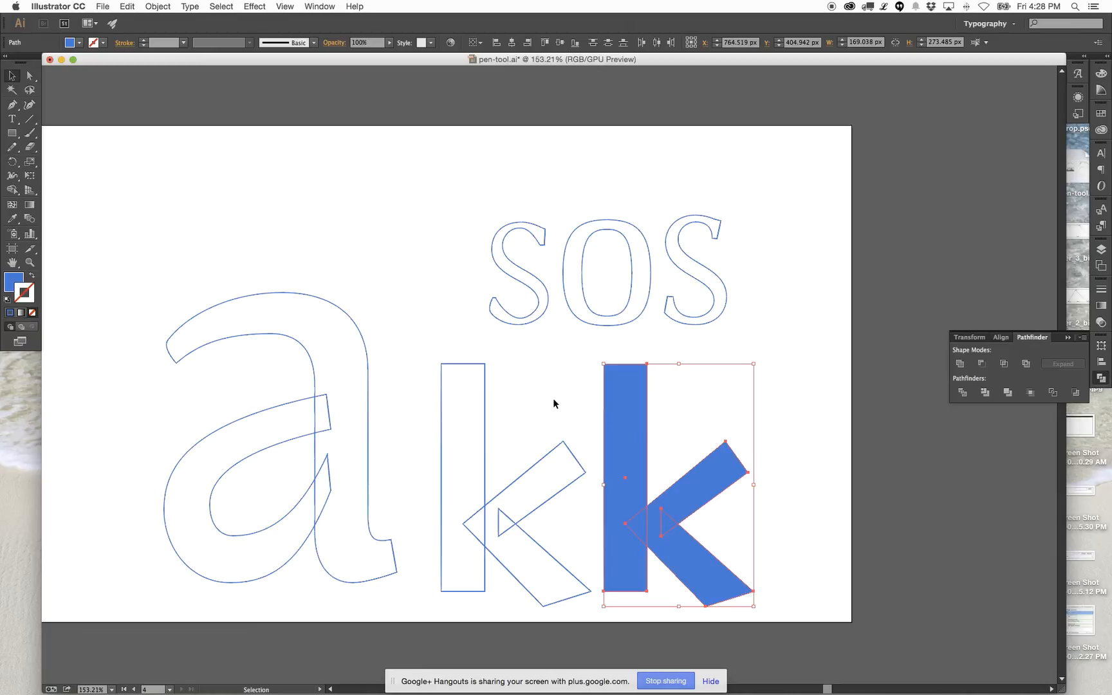
click(552, 398)
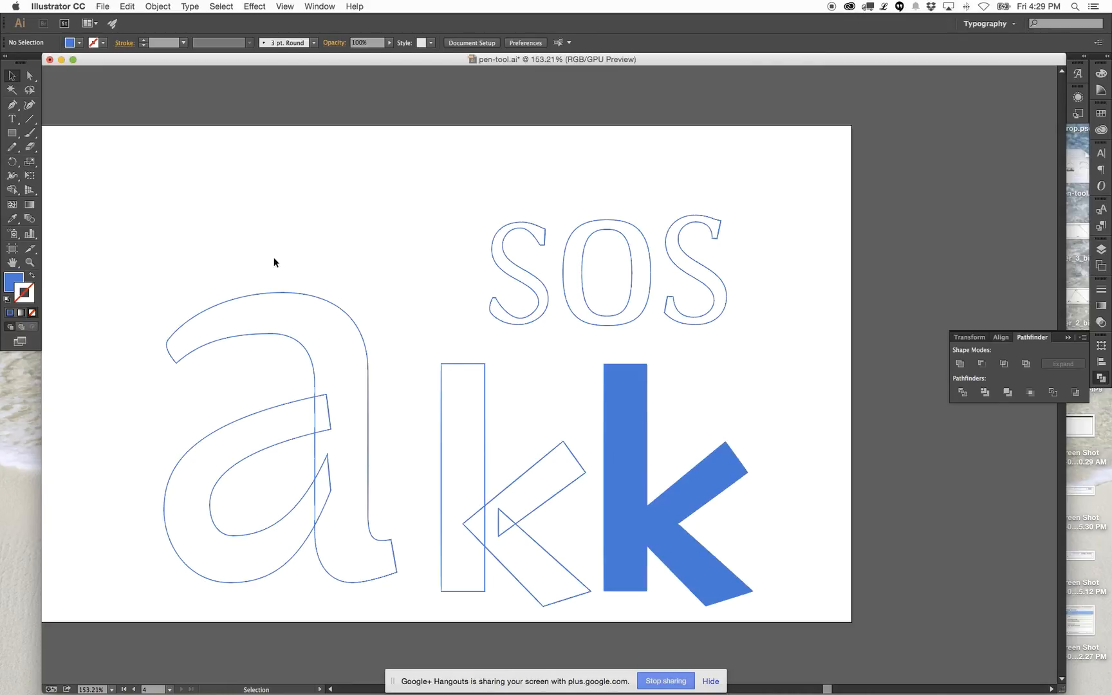
Set the stroke weight of all the outlined letters to 3 px, leaving out the solid k.
drag(200, 195, 705, 602)
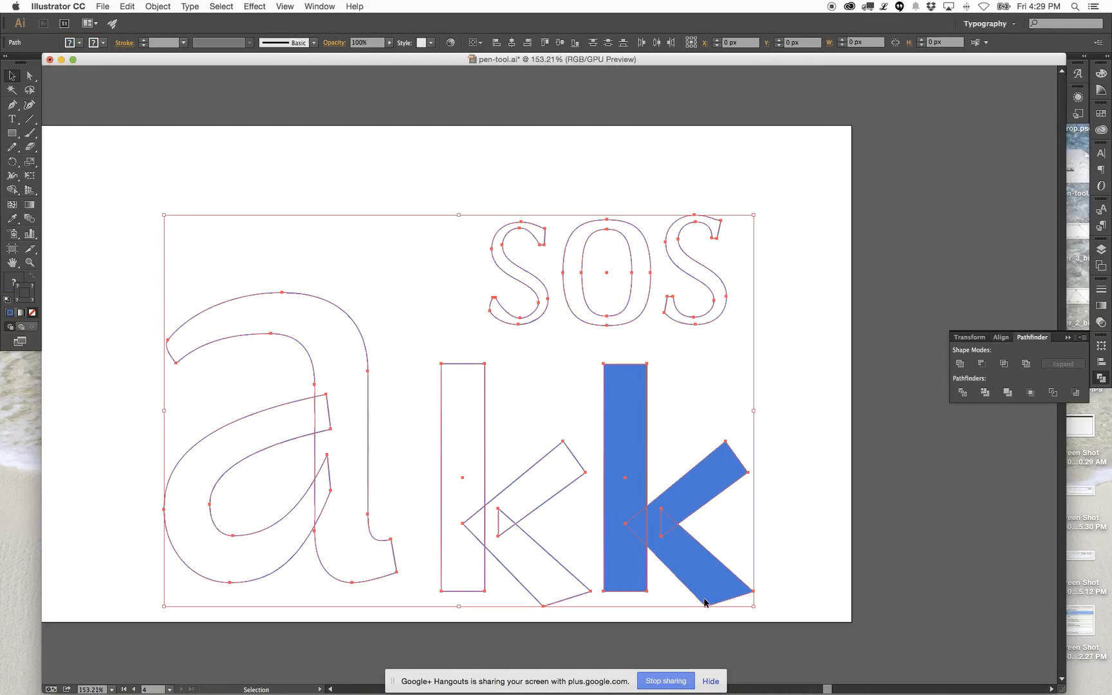
shift+click(689, 496)
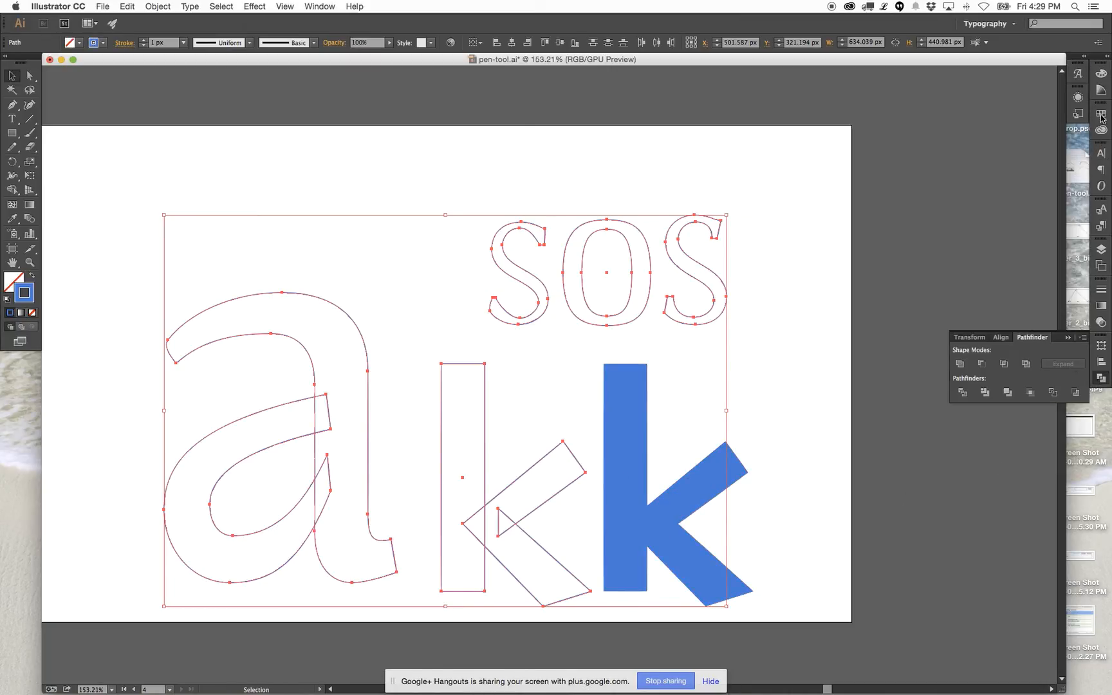
click(1101, 293)
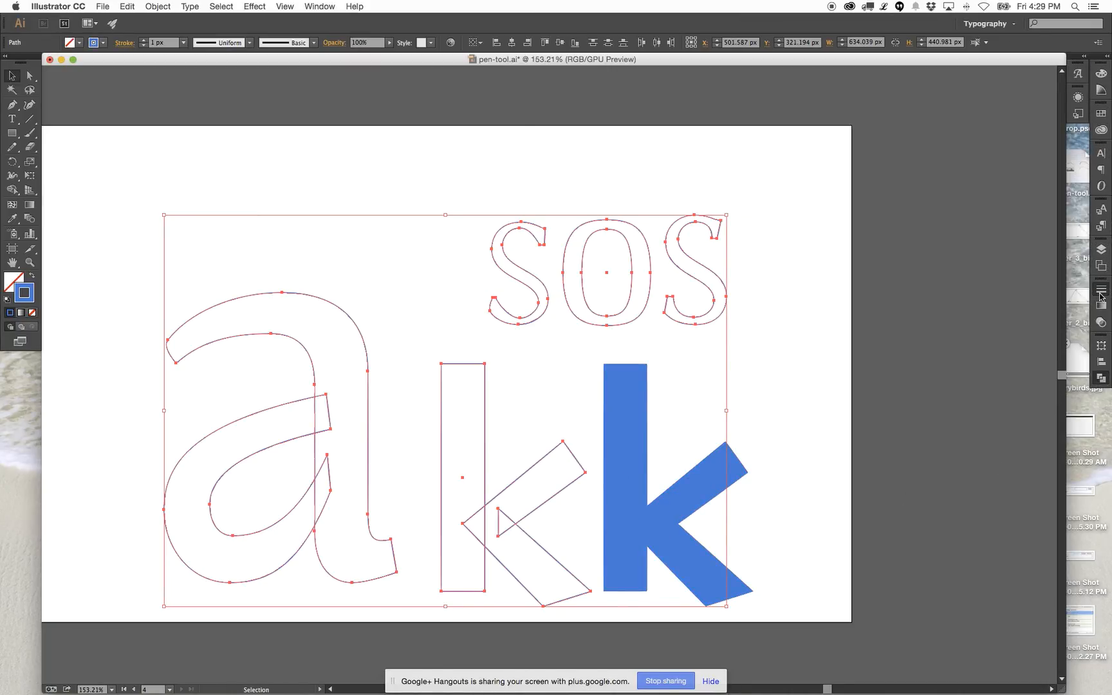
click(1027, 296)
text(3)
key(Return)
click(1094, 292)
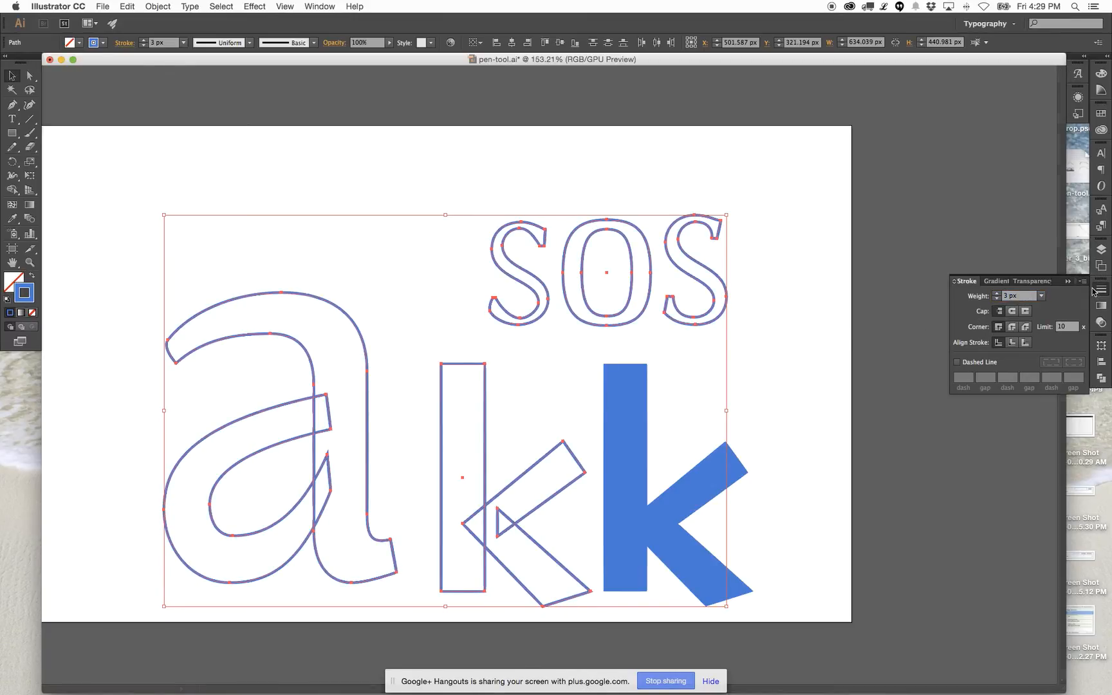
click(1098, 290)
click(762, 444)
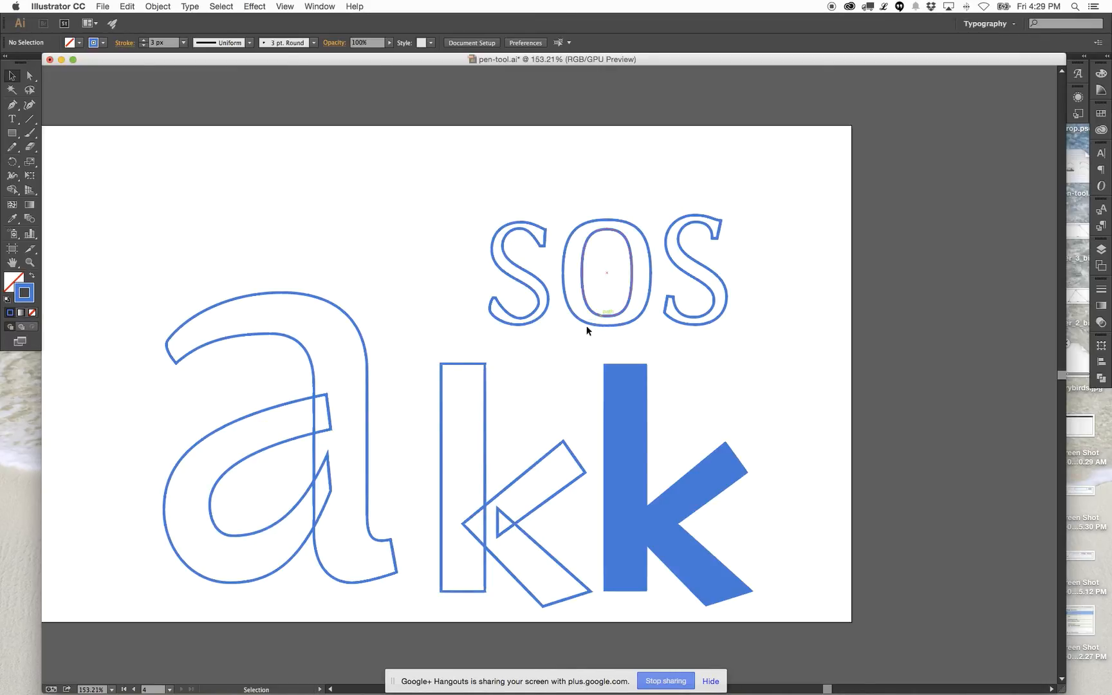
Round the upper-left terminal of the a by moving its outer anchor outward and reshaping the curve with its handles.
drag(392, 476, 427, 478)
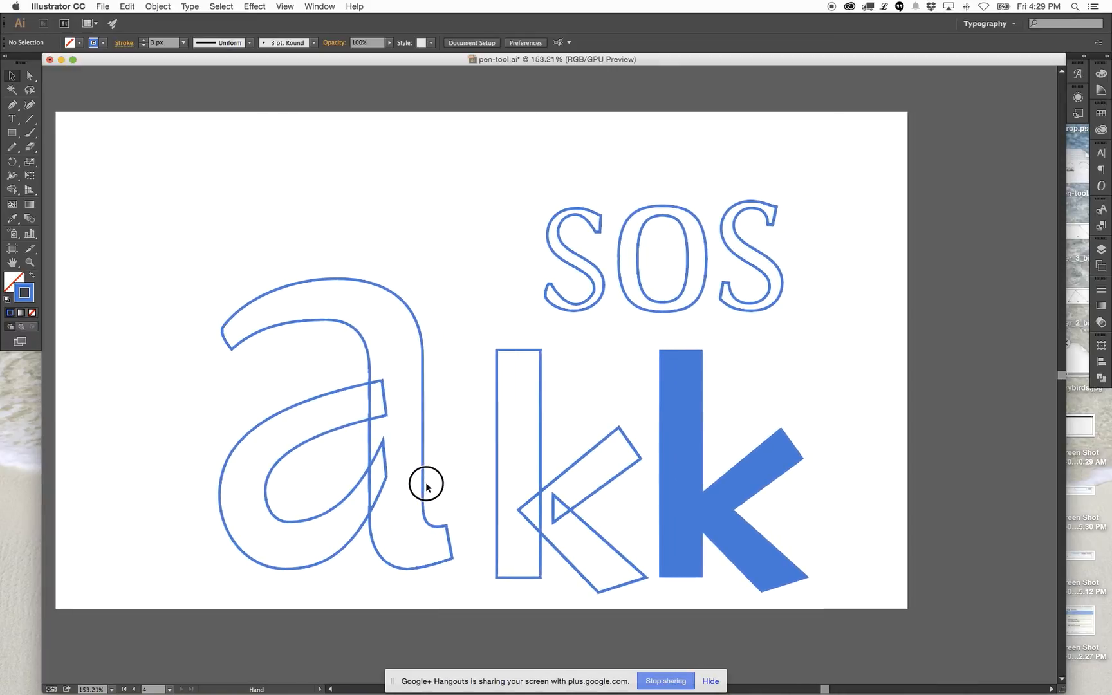
click(251, 307)
key(a)
click(337, 279)
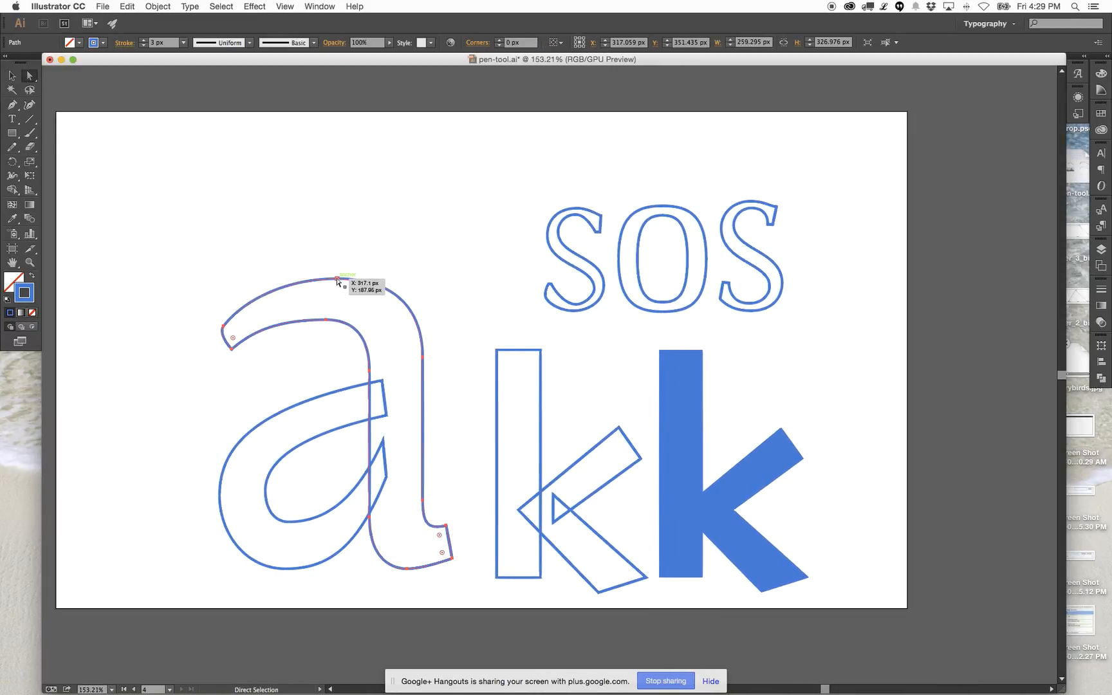
key(p)
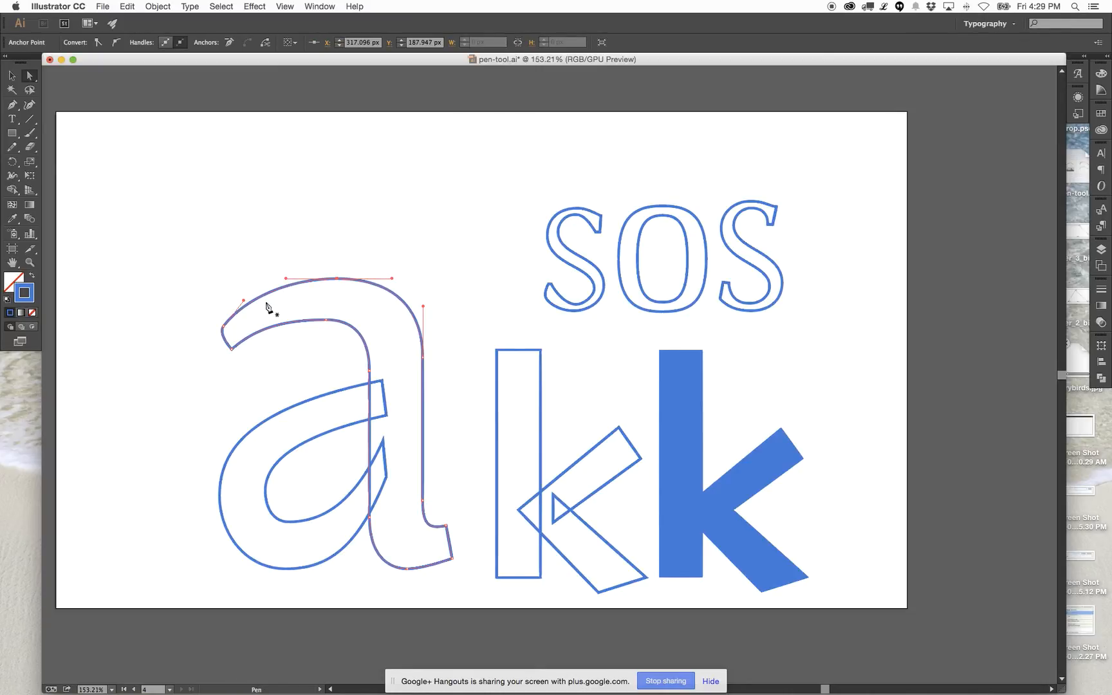
key(a)
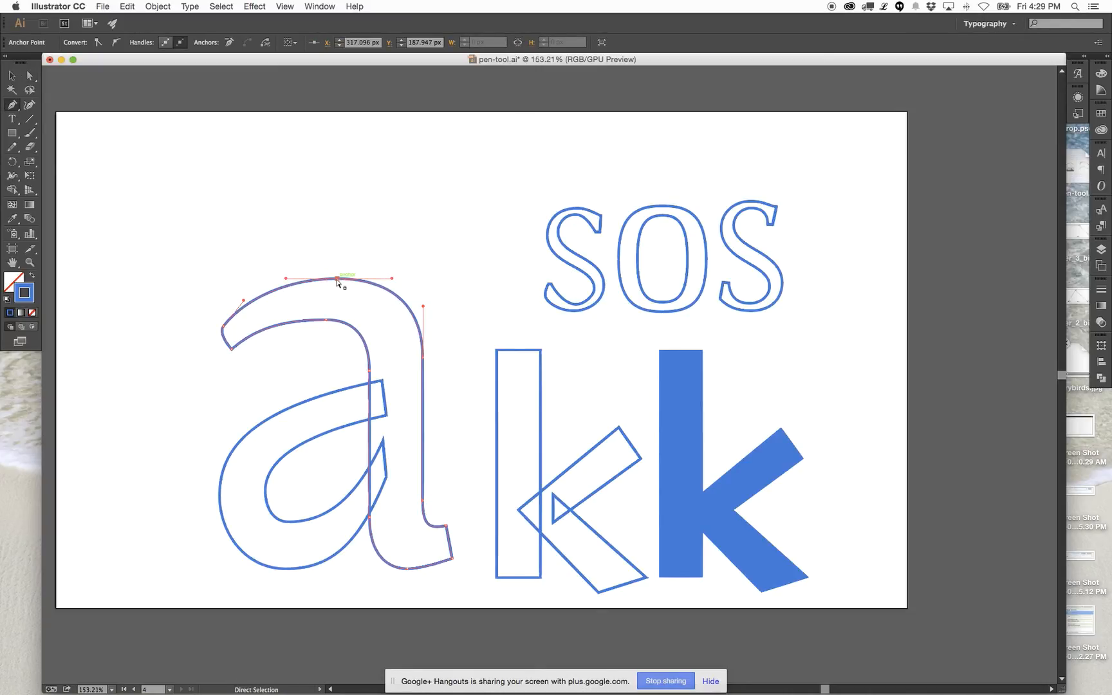
mouse_move(224, 327)
mouse_down()
mouse_move(226, 355)
mouse_move(220, 346)
mouse_up()
click(222, 321)
drag(246, 302, 246, 296)
drag(217, 345, 245, 355)
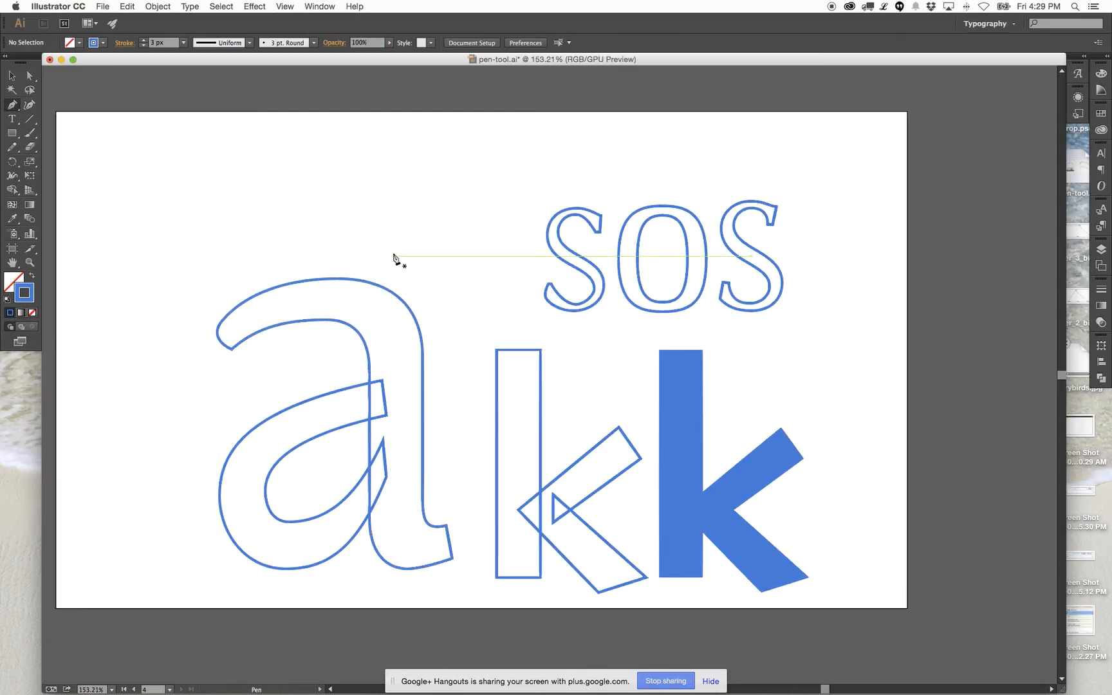
Make the upper-left curve of the a's bowl fuller by adjusting the handles of its outer edge.
click(338, 391)
drag(247, 408, 243, 401)
drag(222, 454, 219, 430)
click(263, 377)
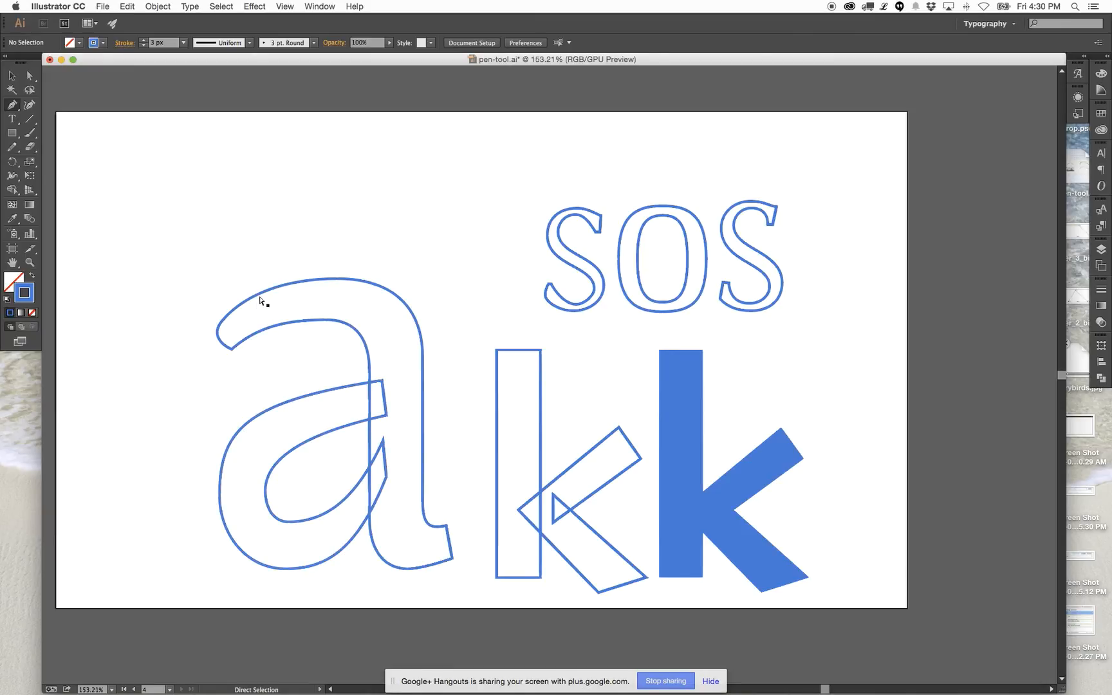
Raise the inner top anchor of the a's arch slightly and adjust the handles of the inner curve toward the terminal.
click(314, 323)
click(327, 322)
drag(326, 322, 289, 318)
click(256, 328)
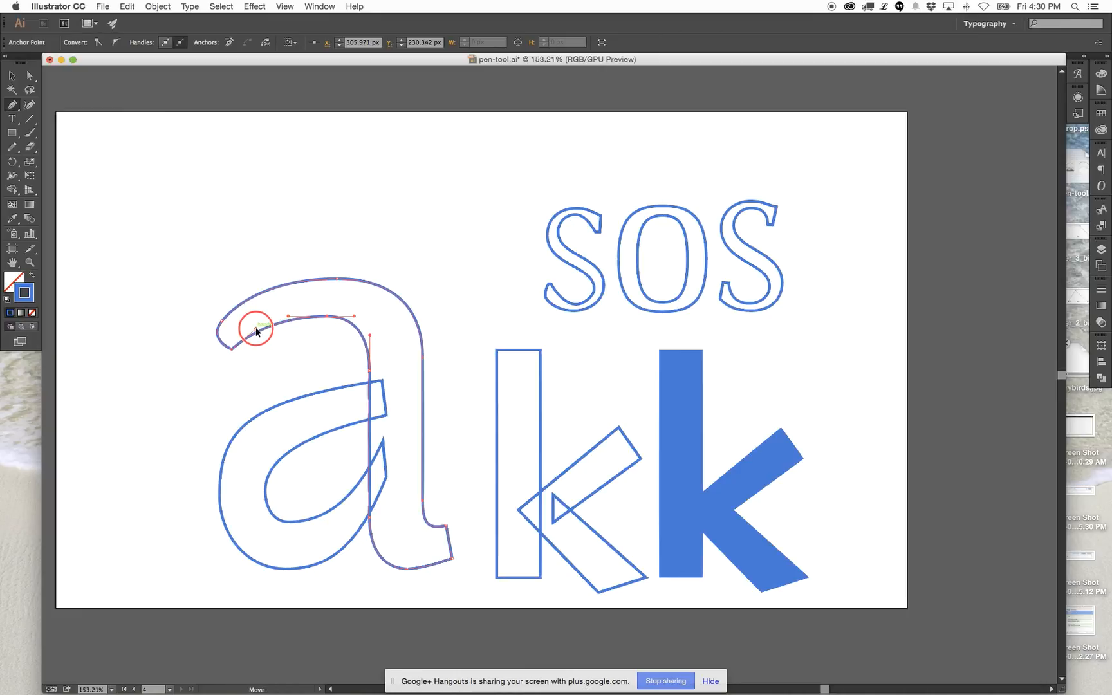
Nudge the lower corner anchor of the a's upper-left terminal right and down, and fine-tune its handle along the inner arch.
click(233, 351)
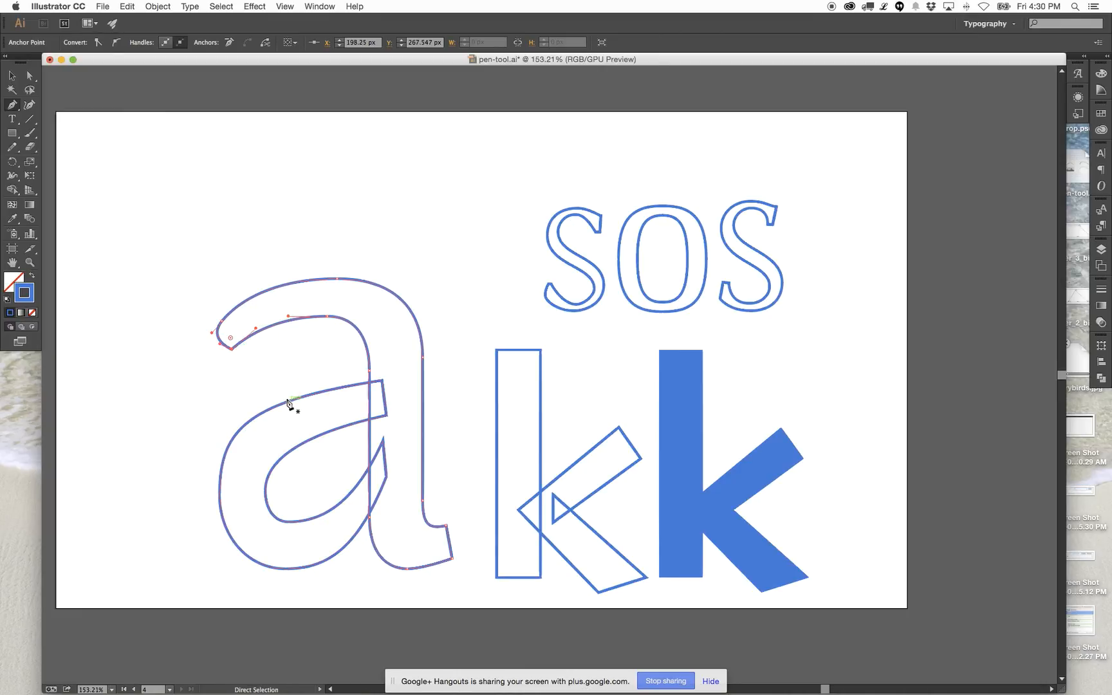
key(Right)
key(Right)
key(Right)
key(Down)
key(Down)
key(Down)
key(Down)
key(Down)
key(Down)
key(Right)
key(Right)
key(Right)
key(Up)
key(Up)
drag(261, 332, 258, 329)
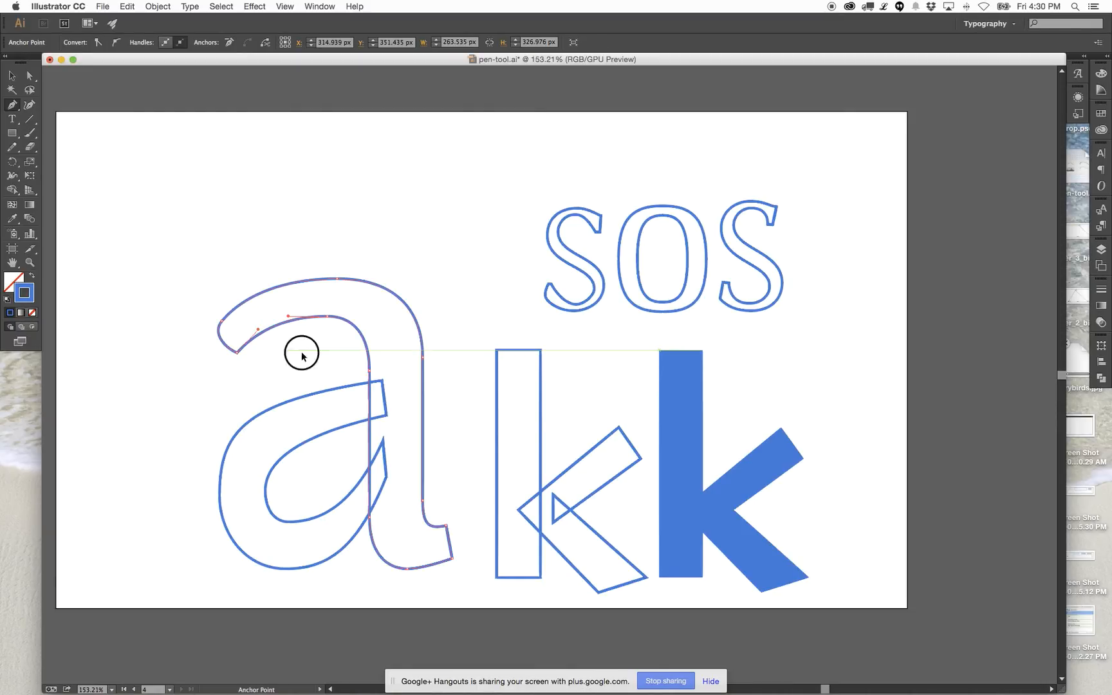
super+click(283, 356)
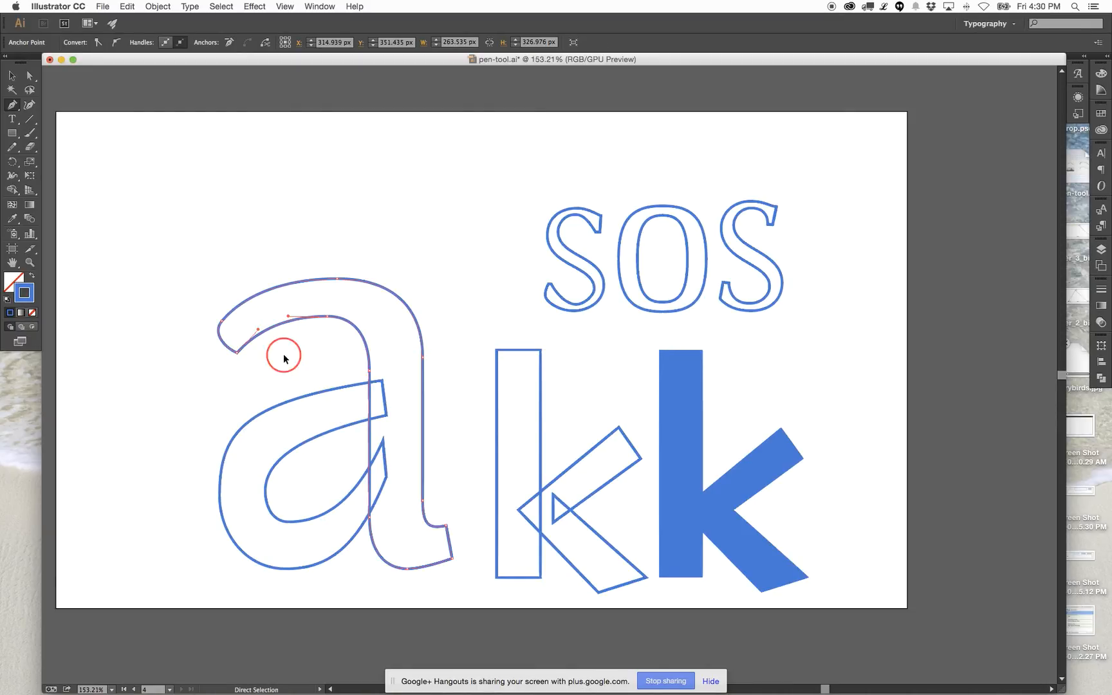
Reshape the rounded end of the a's terminal by adjusting the handle next to its lower corner anchor.
drag(329, 450, 324, 443)
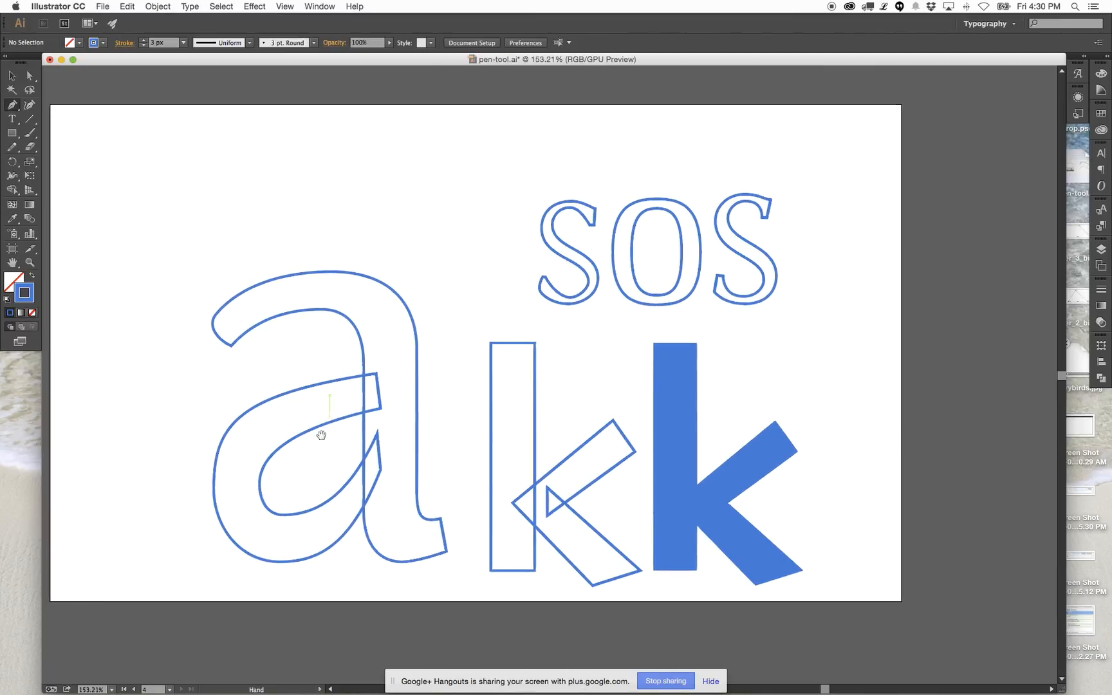
super+click(218, 337)
drag(219, 340, 216, 345)
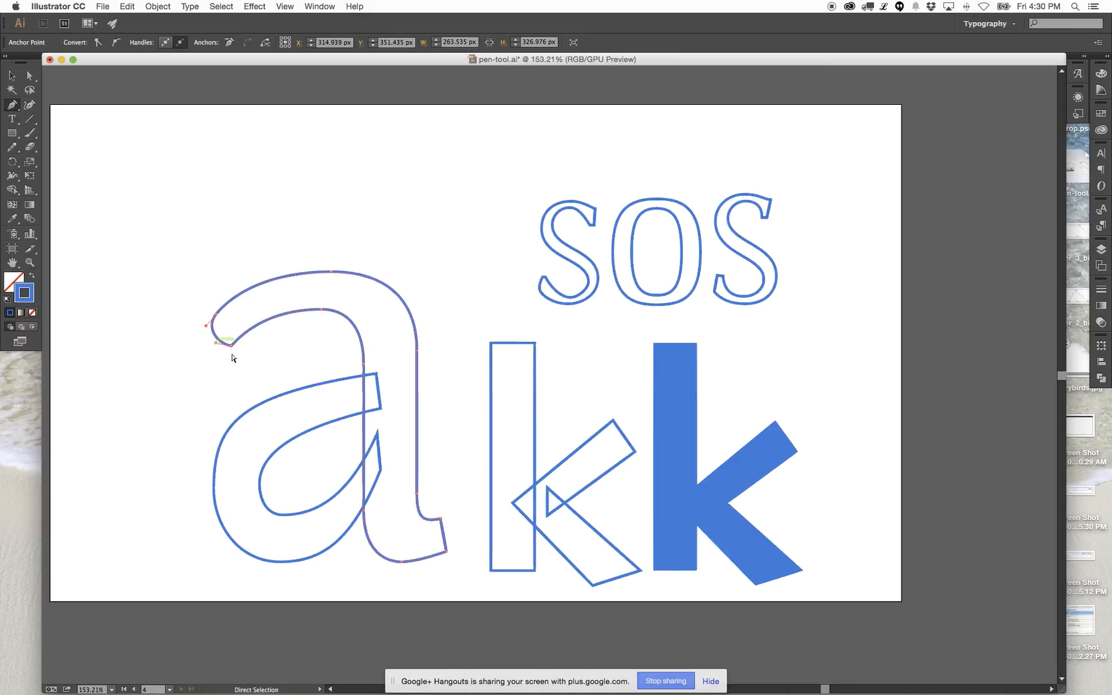
super+click(308, 370)
Nudge the outer anchor of the a's upper-left terminal slightly right and up to smooth the outer curve.
drag(329, 443, 303, 425)
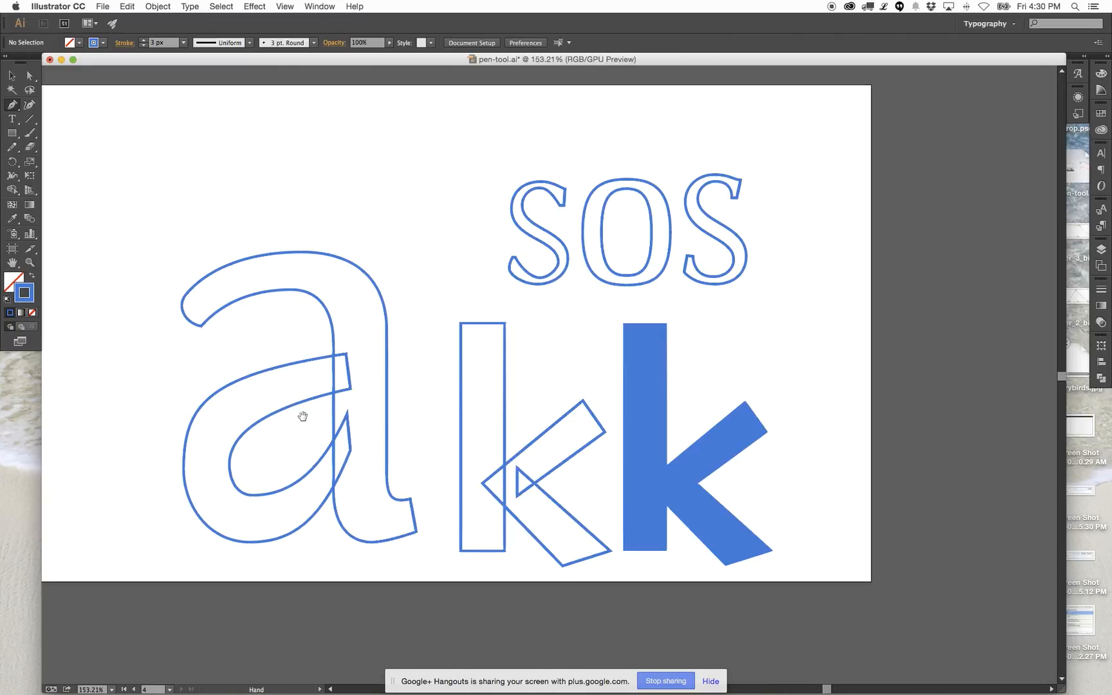
super+click(220, 270)
drag(187, 295, 190, 297)
key(Right)
key(Right)
key(Up)
key(Up)
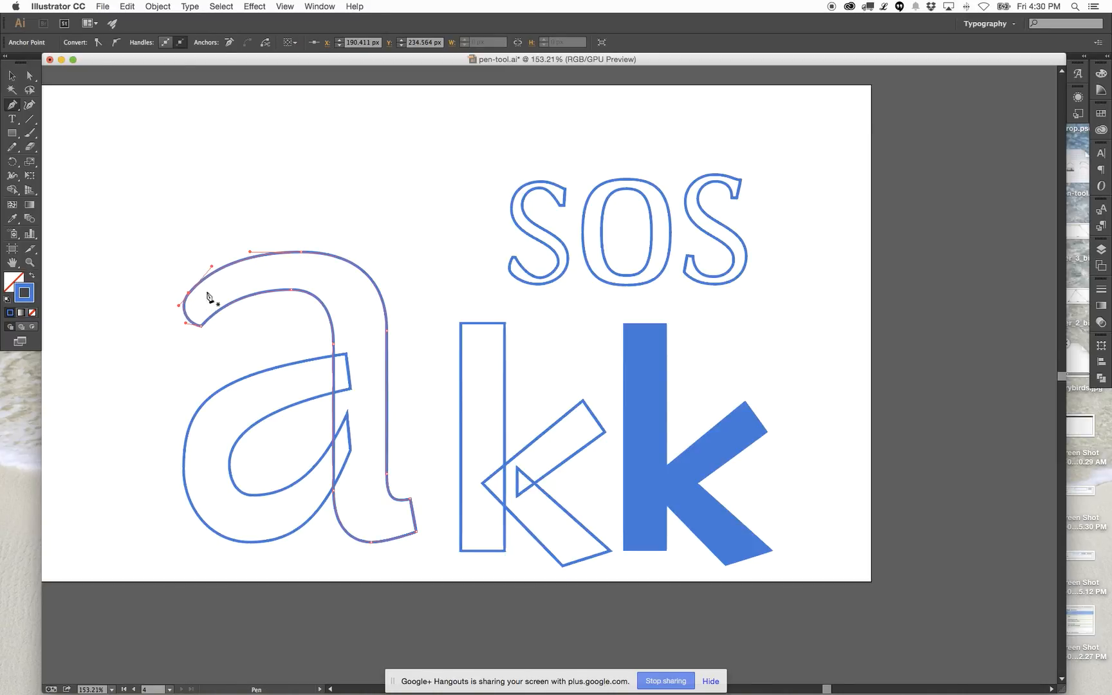
super+click(283, 274)
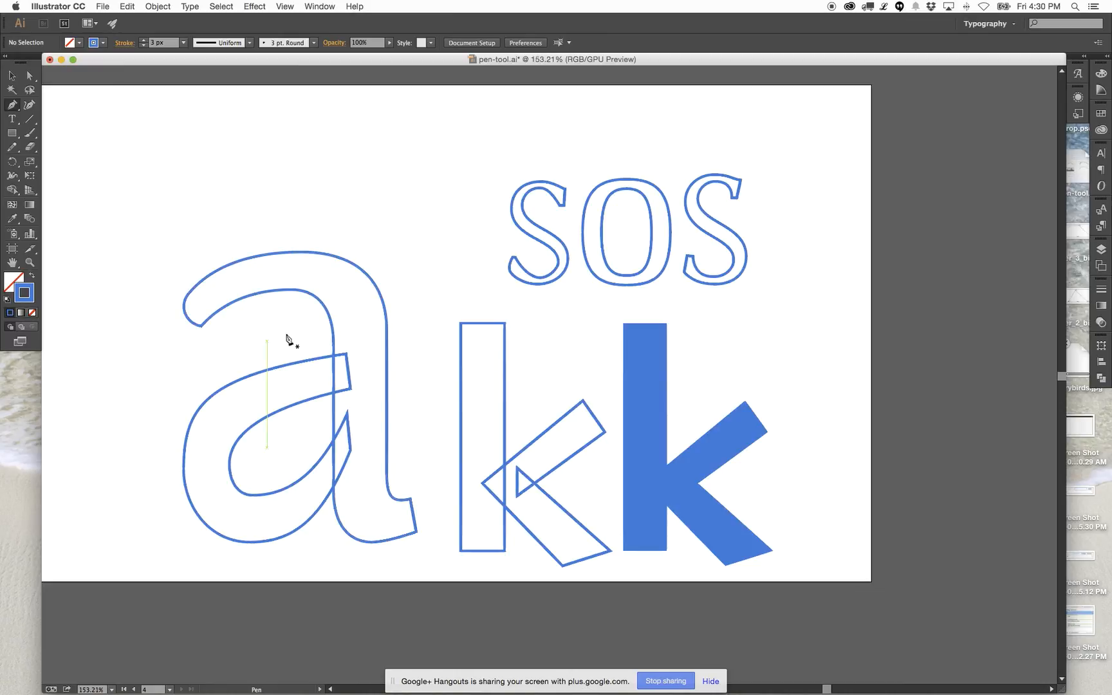
Inspect the anchors and handles along the a's bowl and at the base of its stem, and switch to another application.
key(super)
super+click(290, 366)
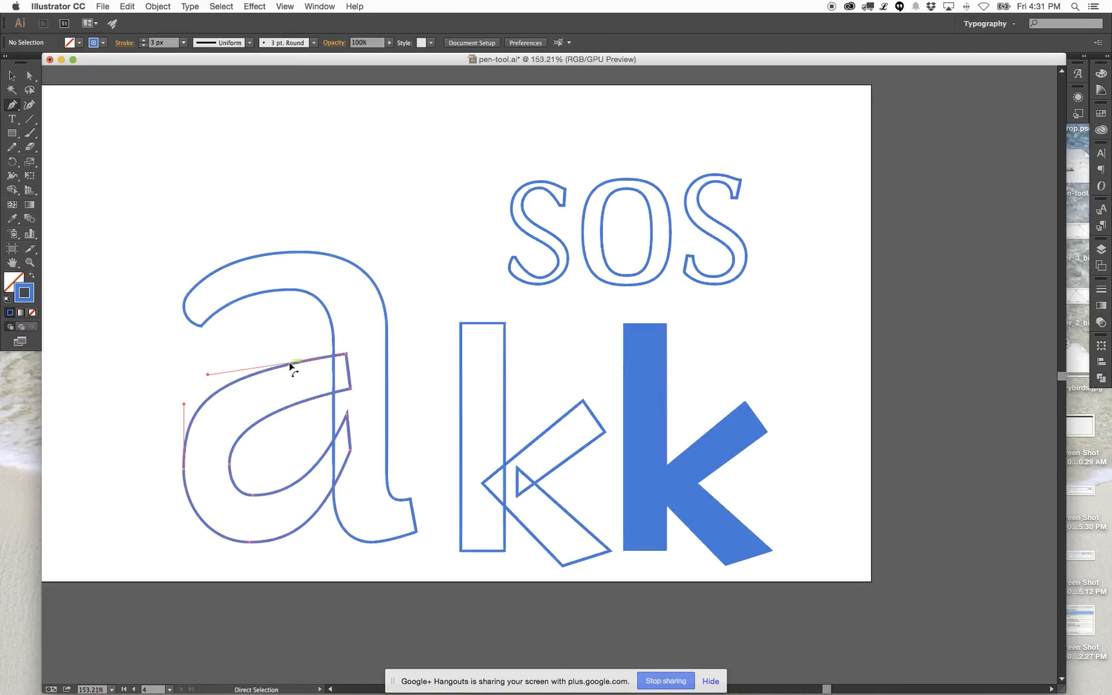
super+click(202, 522)
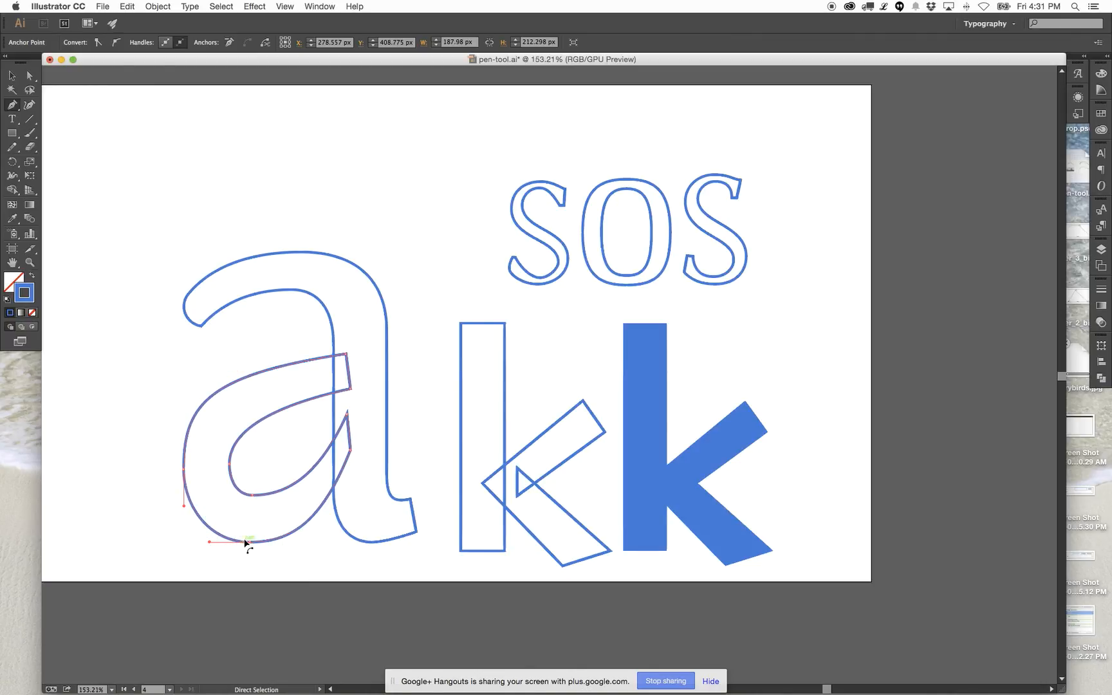
super+click(250, 542)
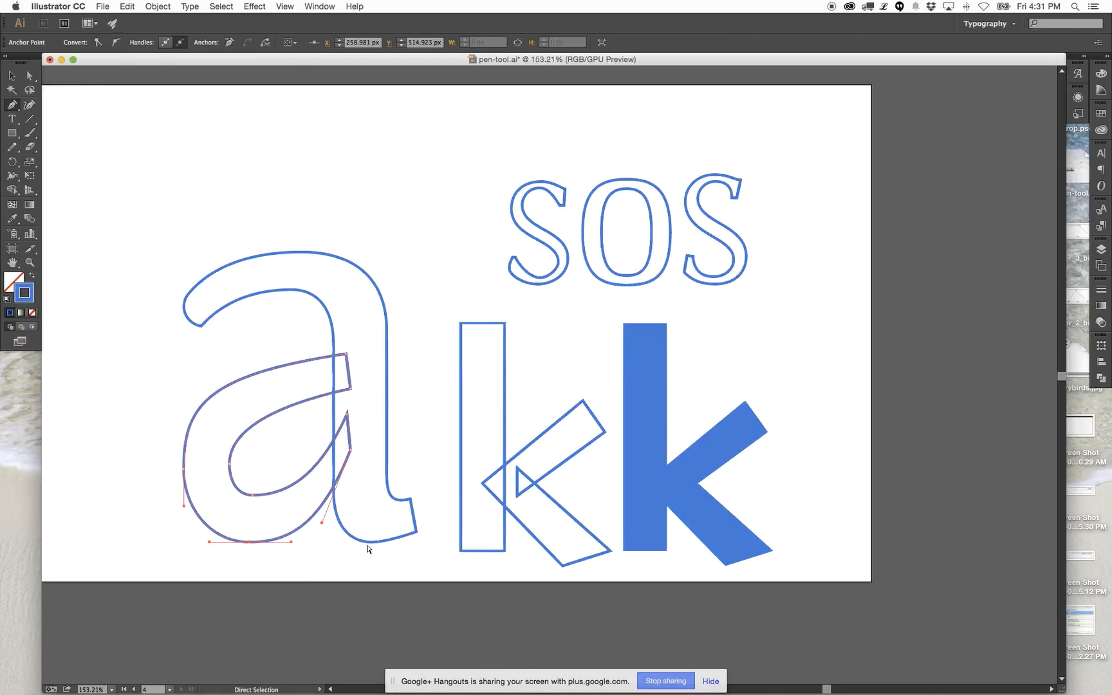
super+click(371, 542)
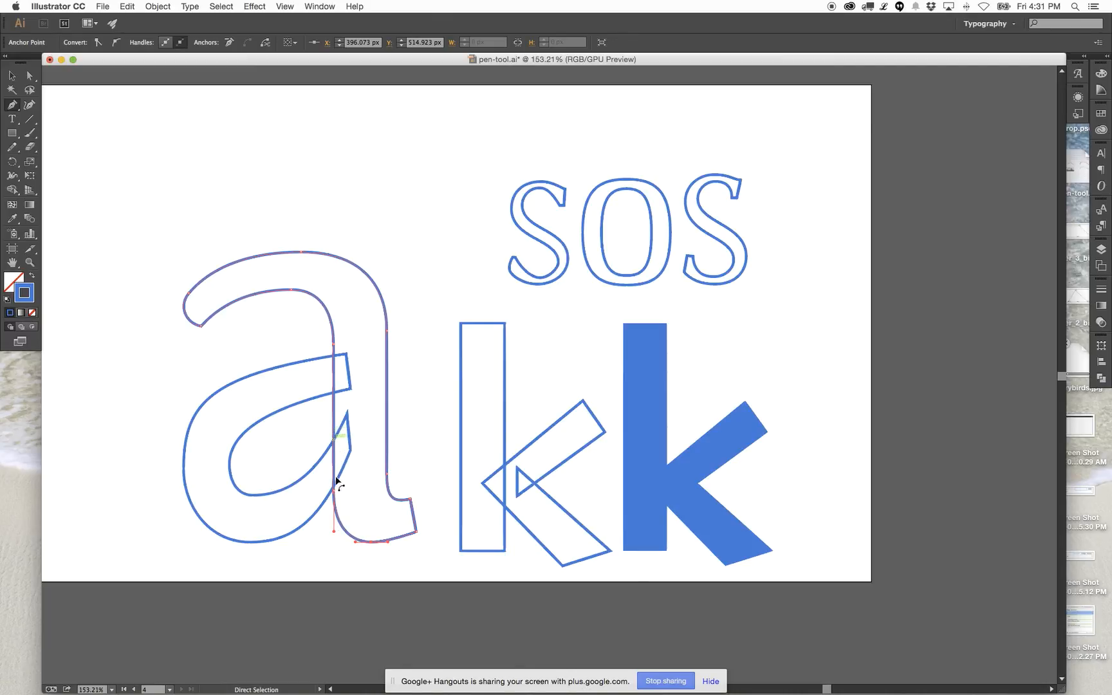
key(super+Tab)
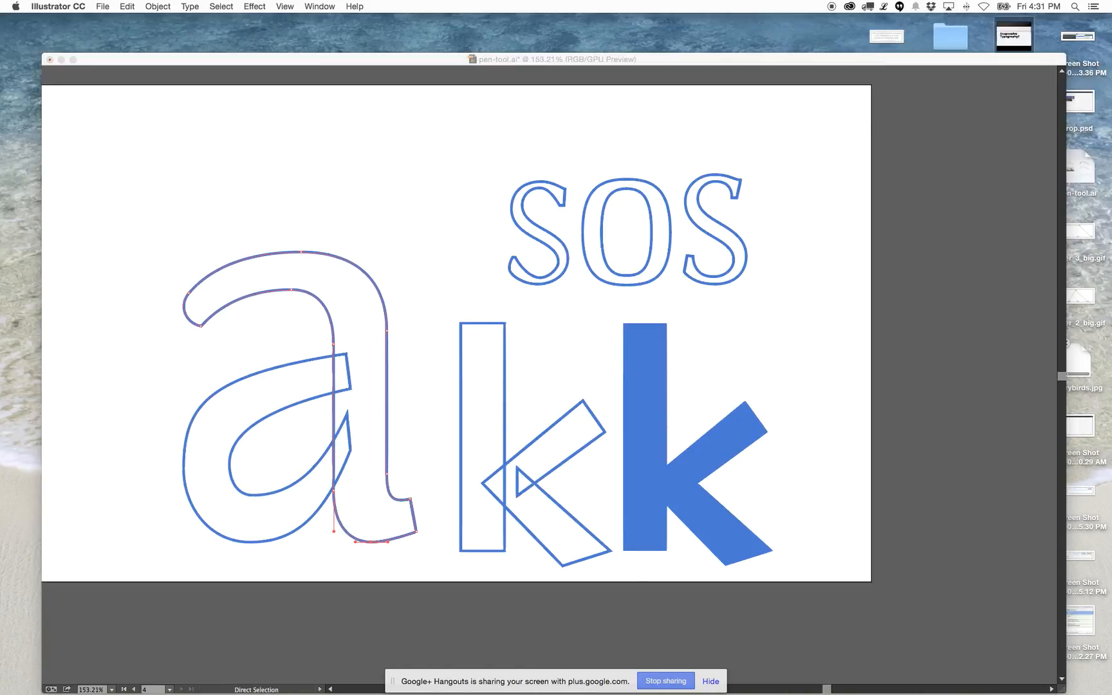